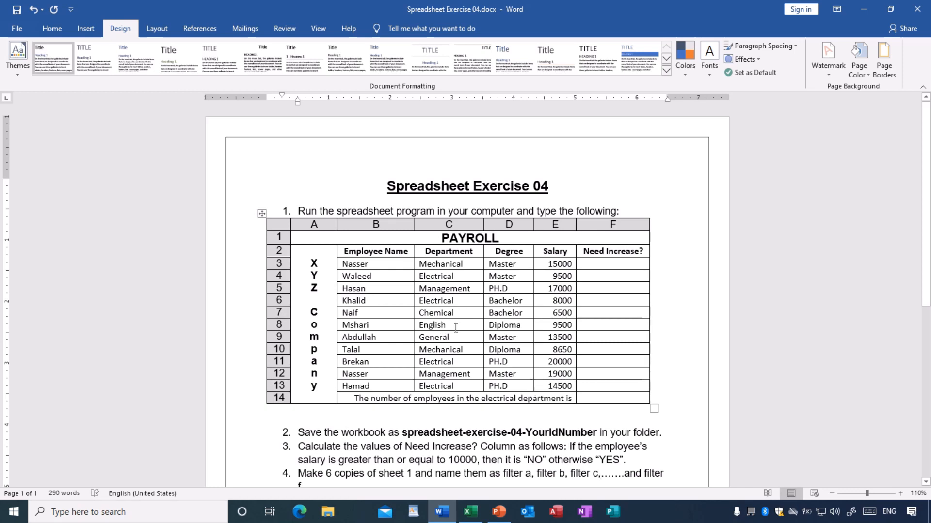
Review the Spreadsheet Exercise 04 instructions, from the payroll table through the final numbered task.
scroll(455, 327, "down", 2)
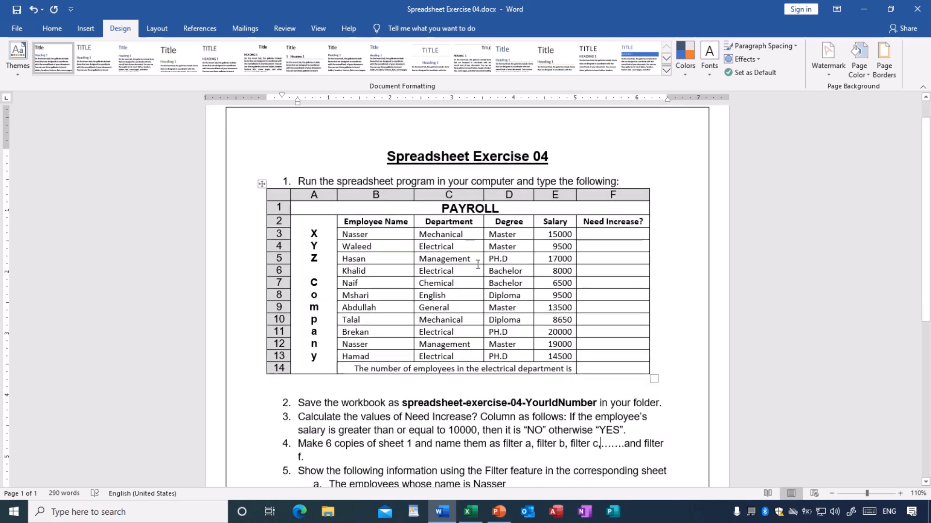
scroll(483, 314, "down", 3)
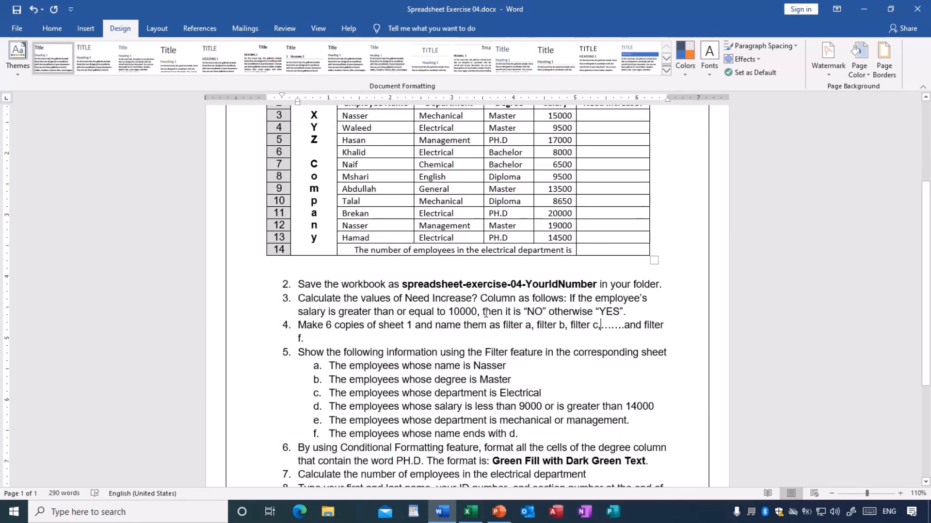
scroll(275, 265, "down", 3)
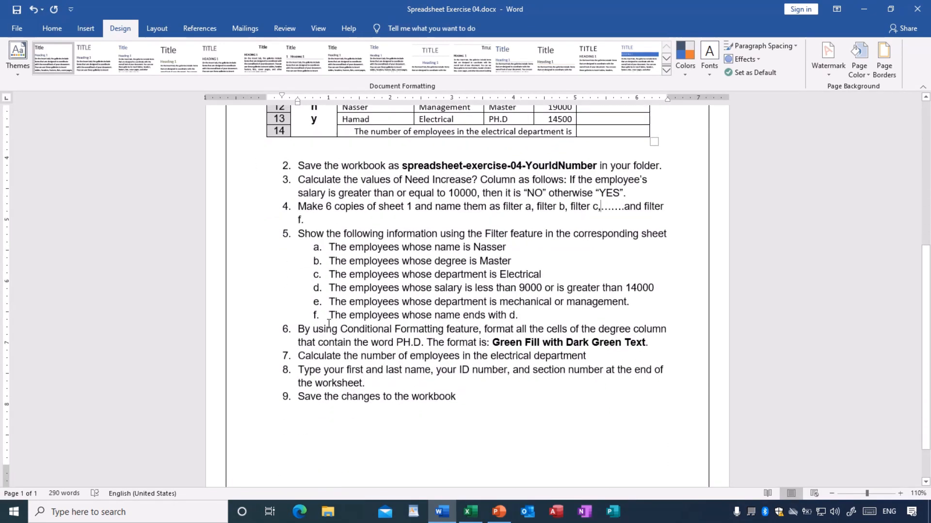
scroll(338, 326, "up", 4)
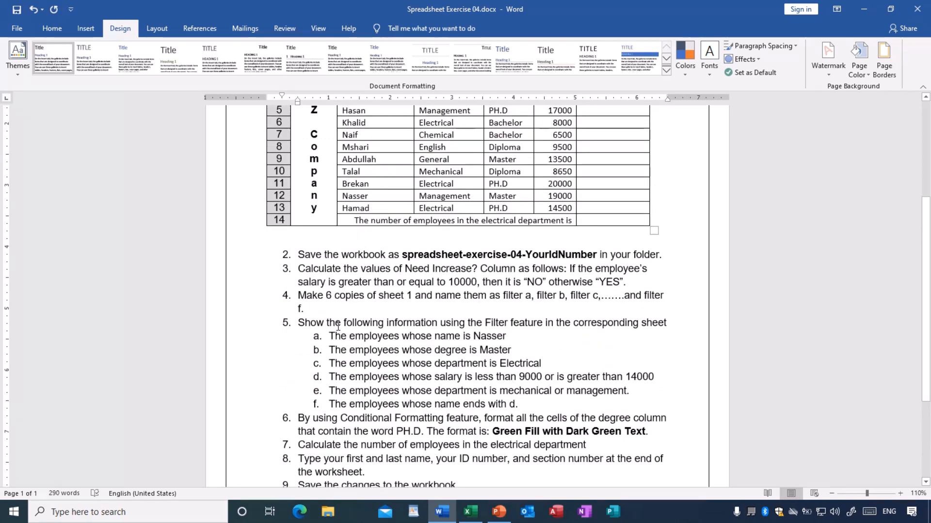
scroll(338, 326, "up", 4)
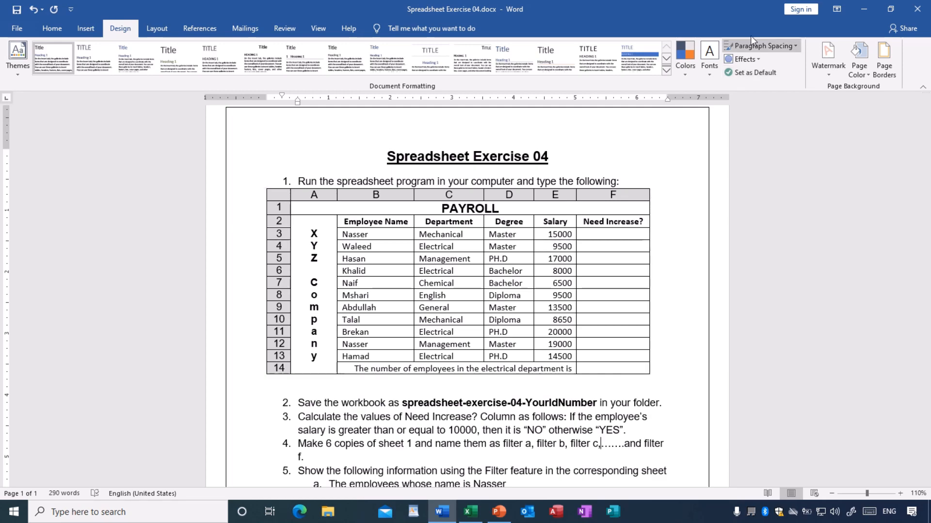
Lower the Word exercise window, switch to the Book1 workbook in Excel and position it above the exercise document.
left_click_drag(751, 19, 754, 300)
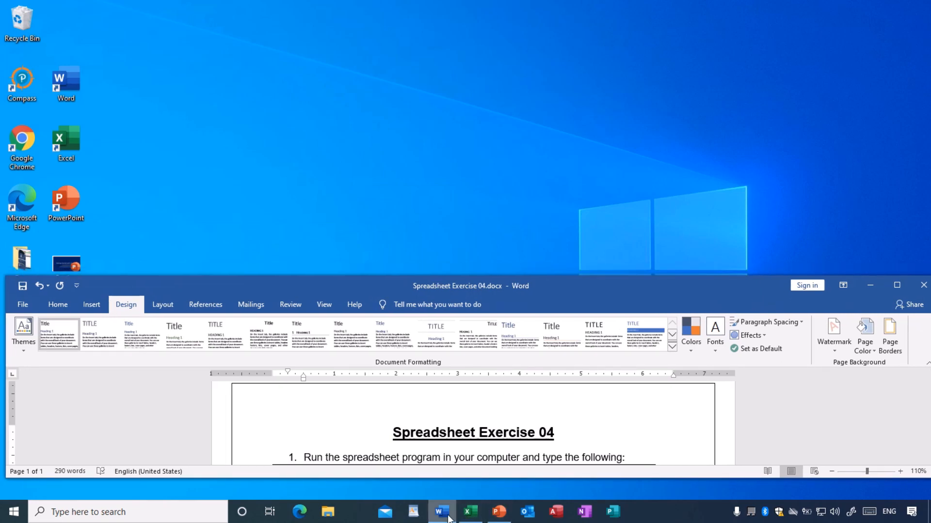
left_click(472, 513)
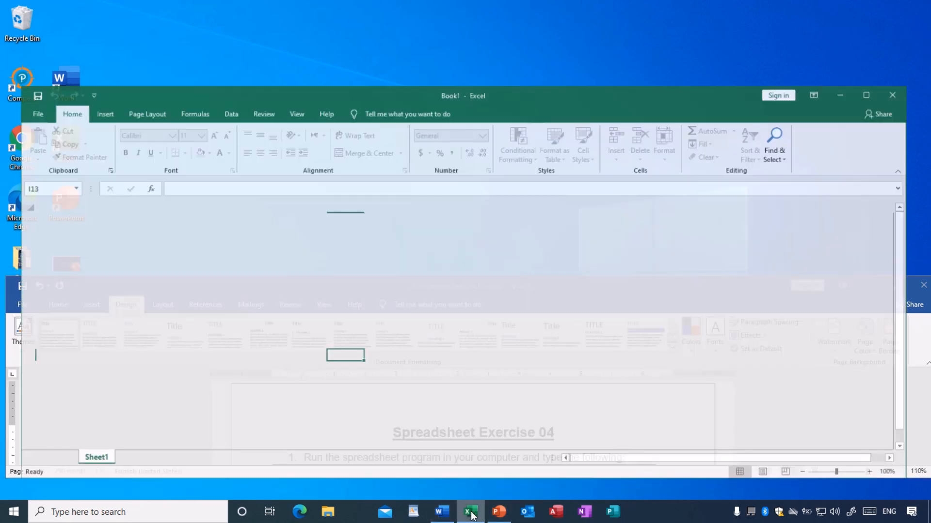
left_click_drag(262, 89, 249, 22)
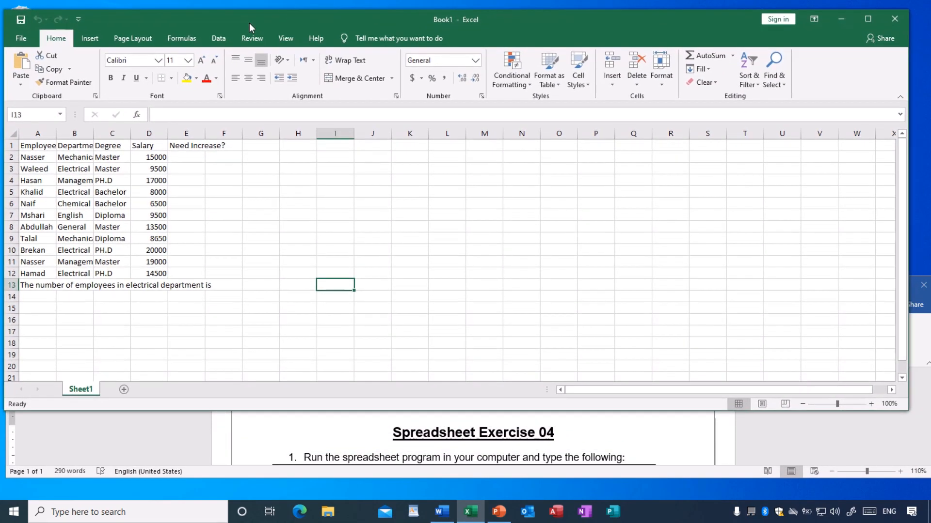
scroll(470, 429, "down", 3)
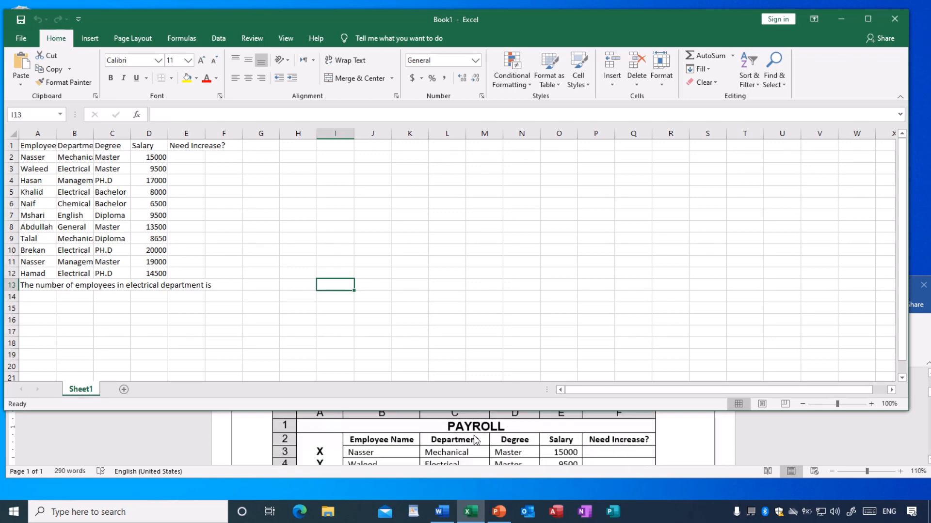
Extend the Word exercise window and reposition it below the workbook with the payroll table showing, then return to Excel.
left_click_drag(550, 479, 550, 508)
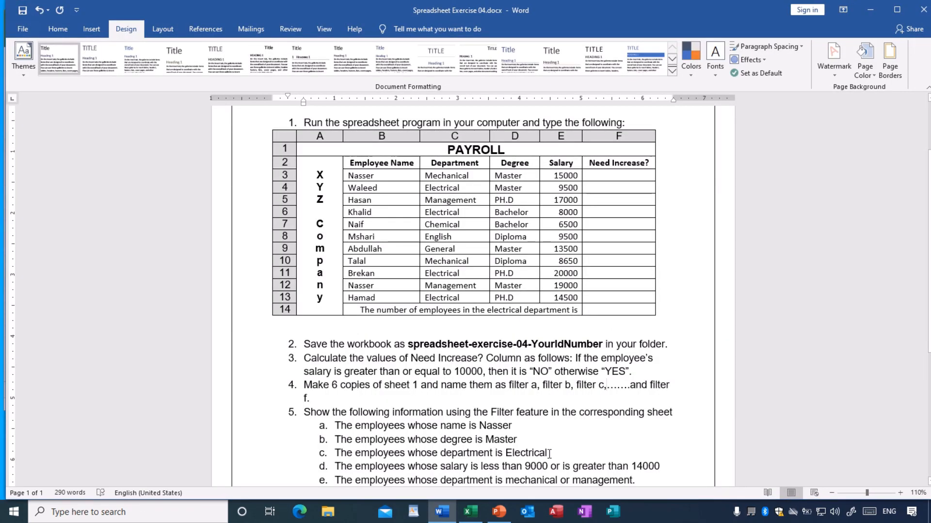
left_click(793, 13)
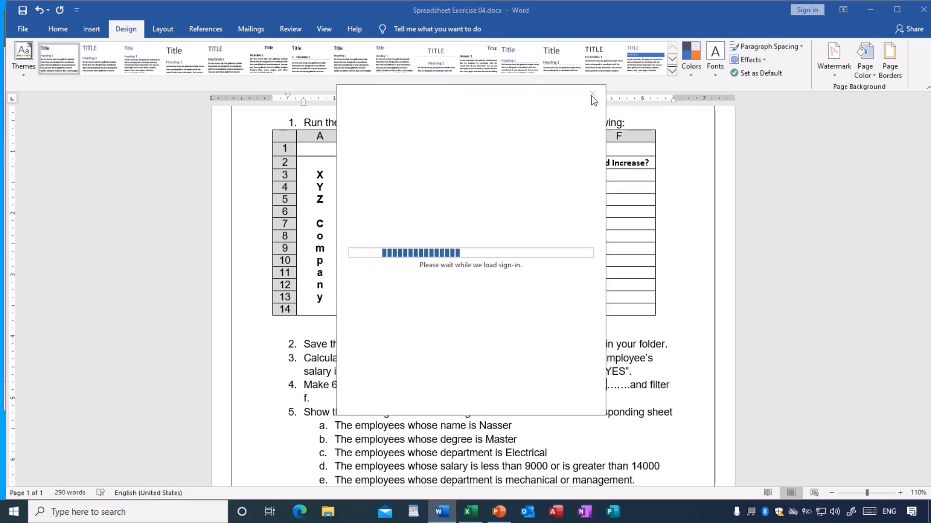
left_click(592, 94)
left_click_drag(754, 26, 751, 322)
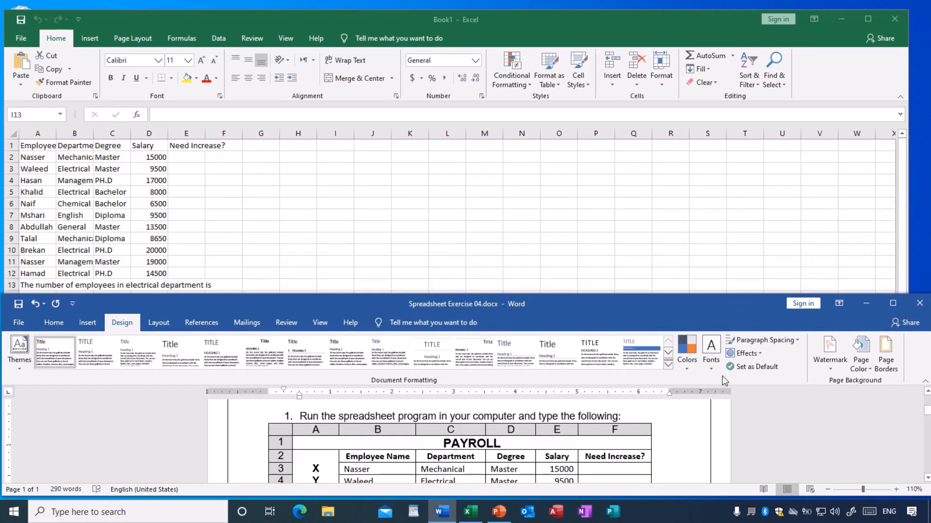
scroll(635, 452, "down", 1)
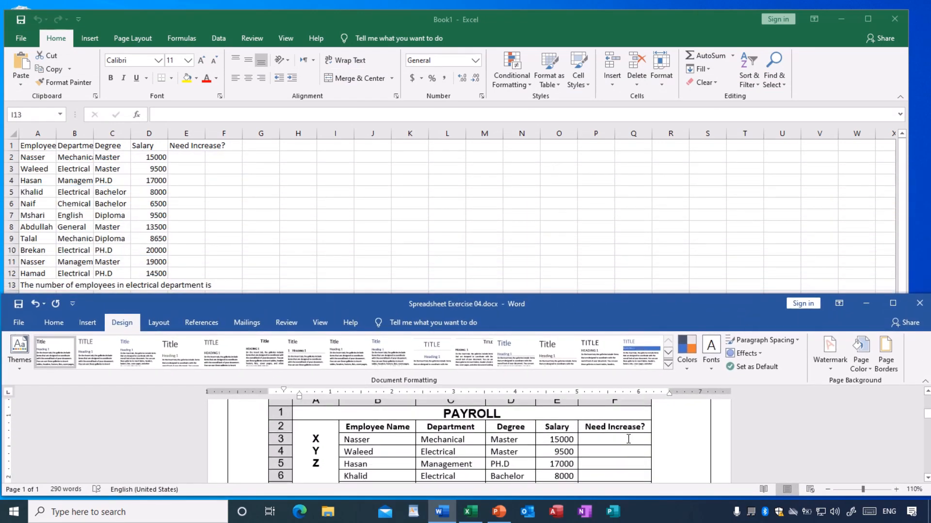
left_click(409, 239)
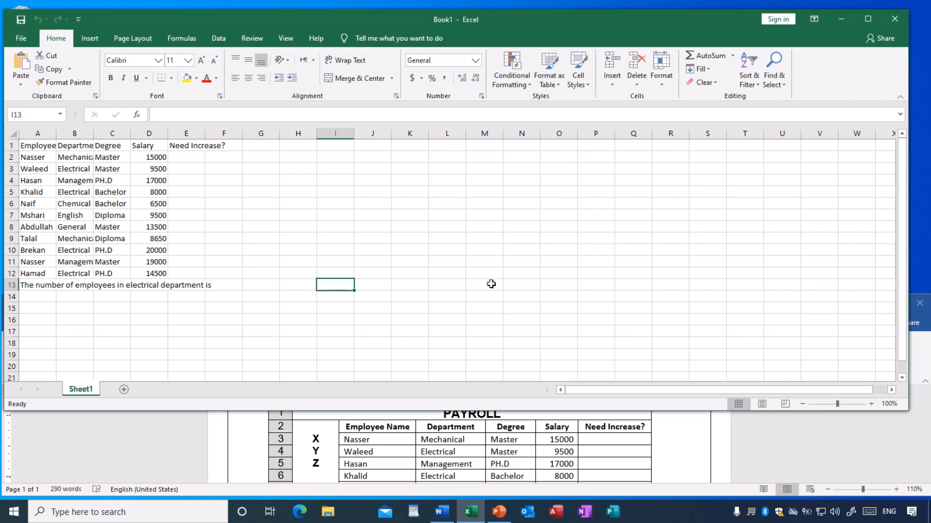
Insert a blank row above the column headings in Sheet1.
scroll(490, 445, "up", 1)
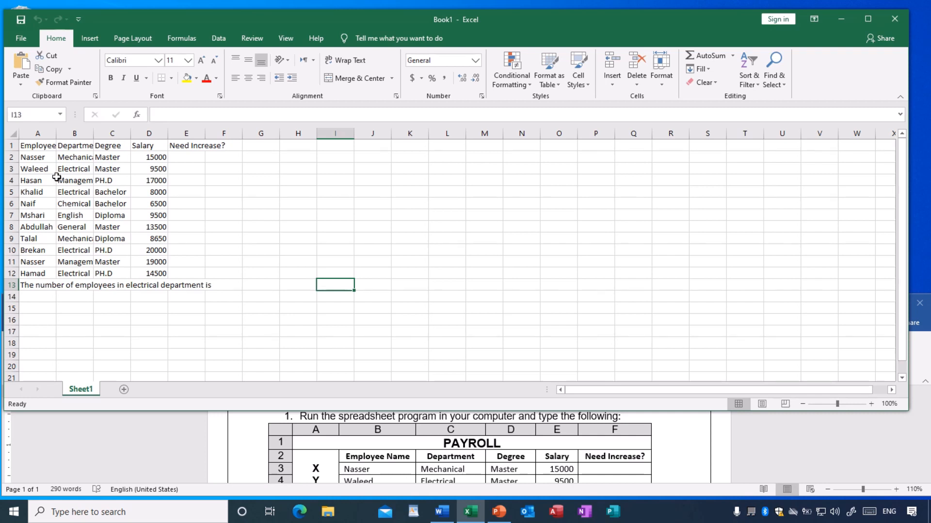
right_click(11, 146)
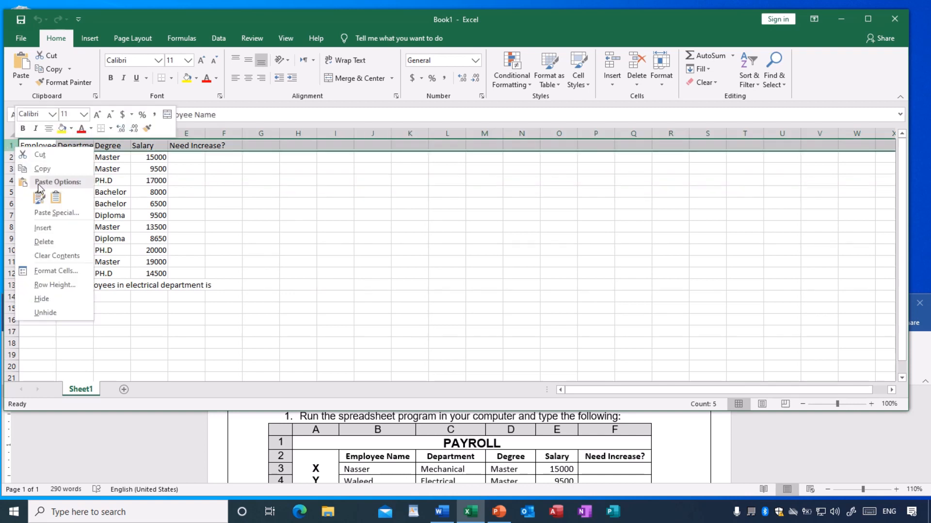
left_click(49, 228)
left_click(234, 226)
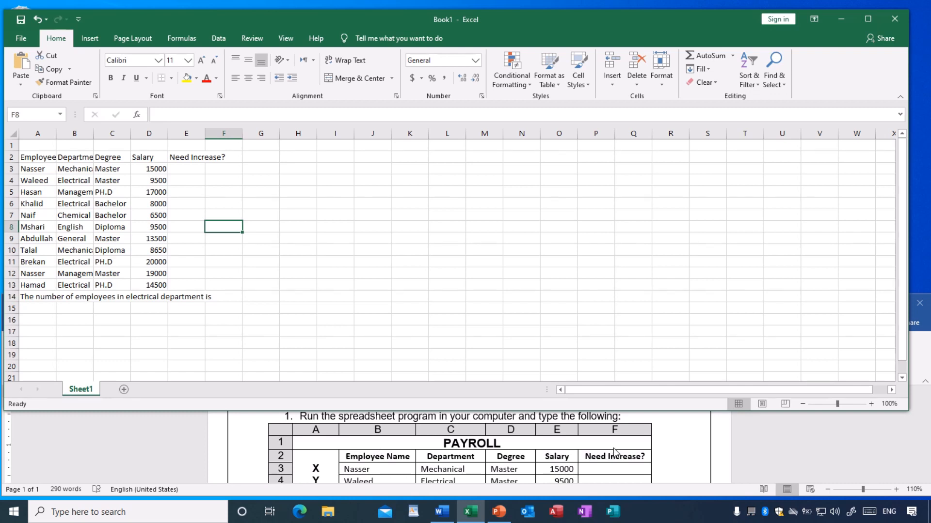
Merge and center cells A1 through F1 in the new blank row.
left_click(35, 146)
left_click_drag(35, 146, 224, 142)
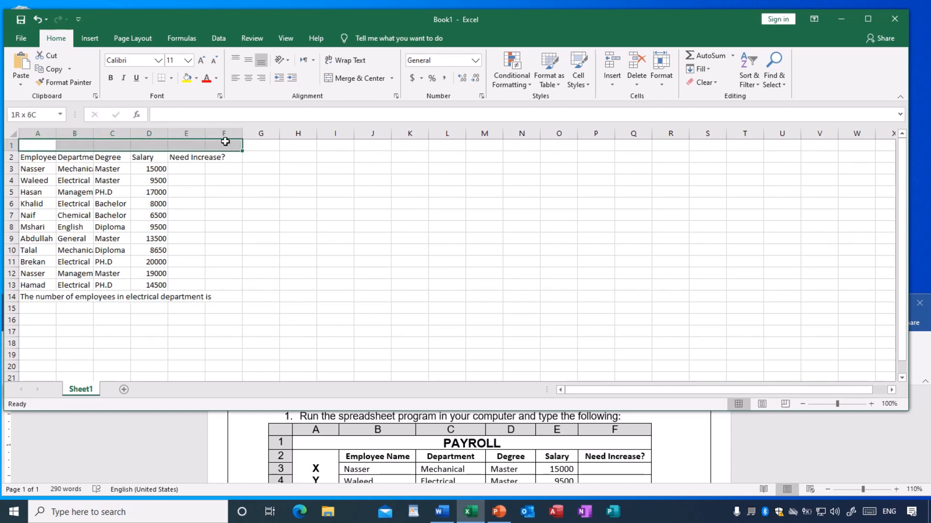
left_click(356, 79)
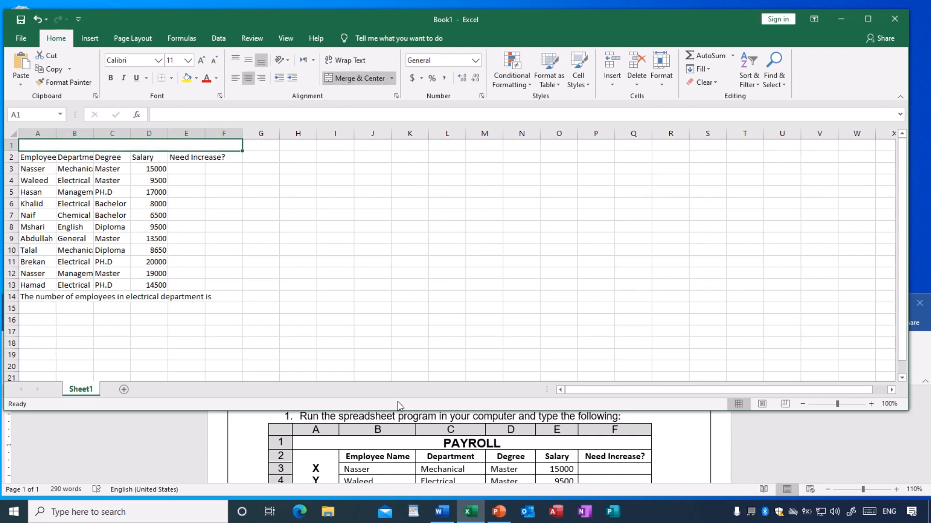
Enter the title Payroll in the merged cell and slightly increase the height of row 1.
type("Payroll")
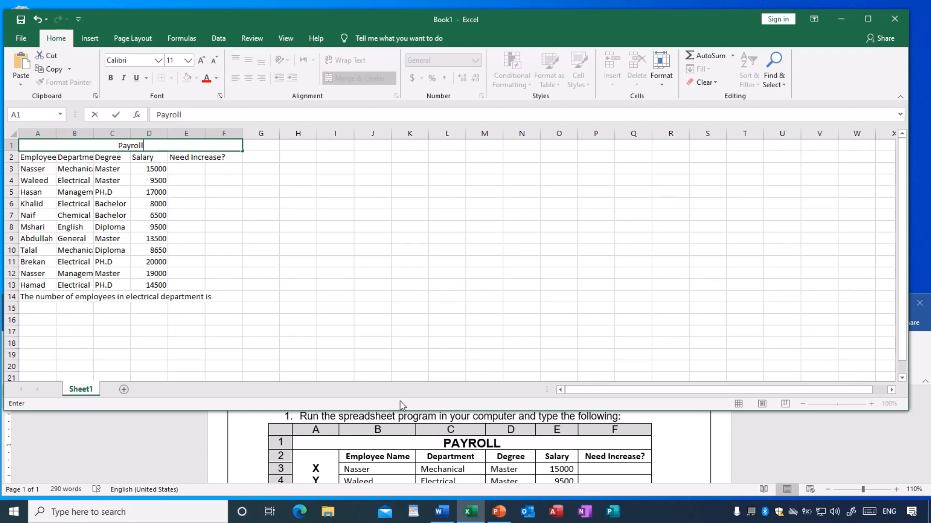
left_click(421, 261)
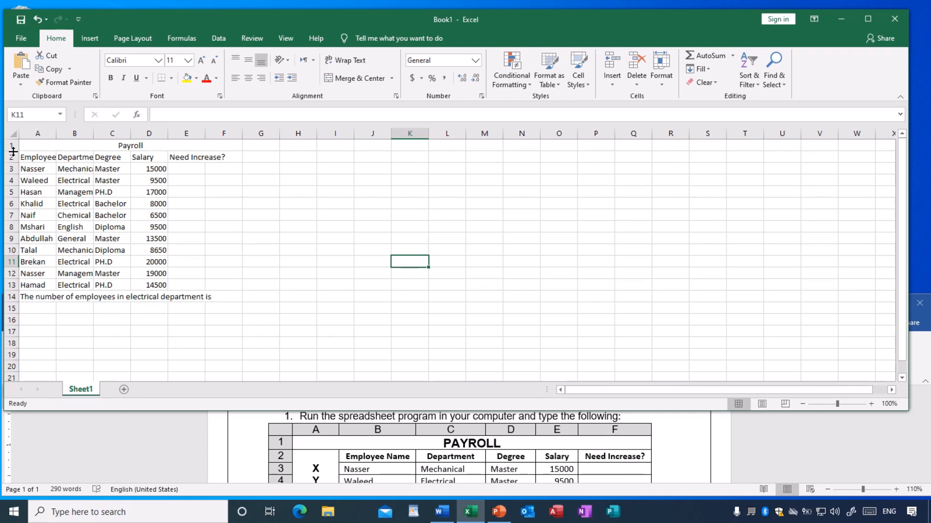
left_click_drag(13, 152, 10, 158)
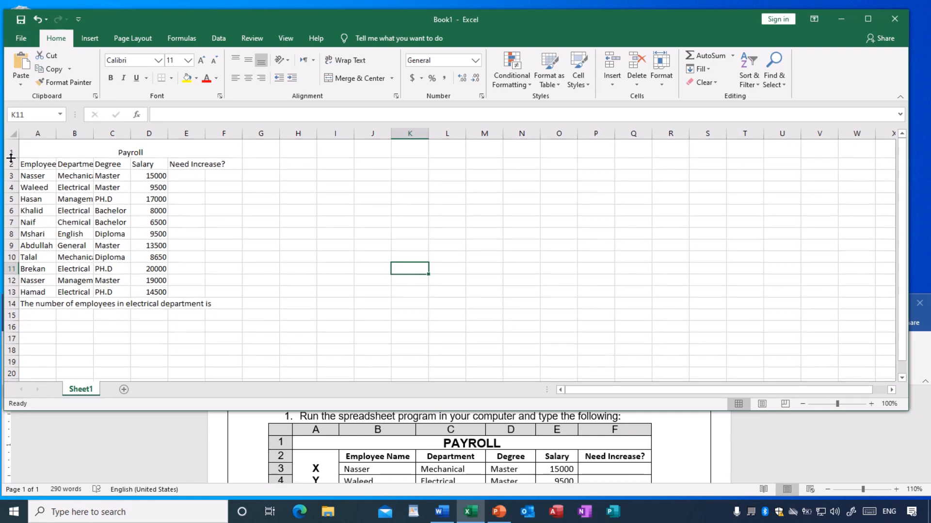
left_click(319, 256)
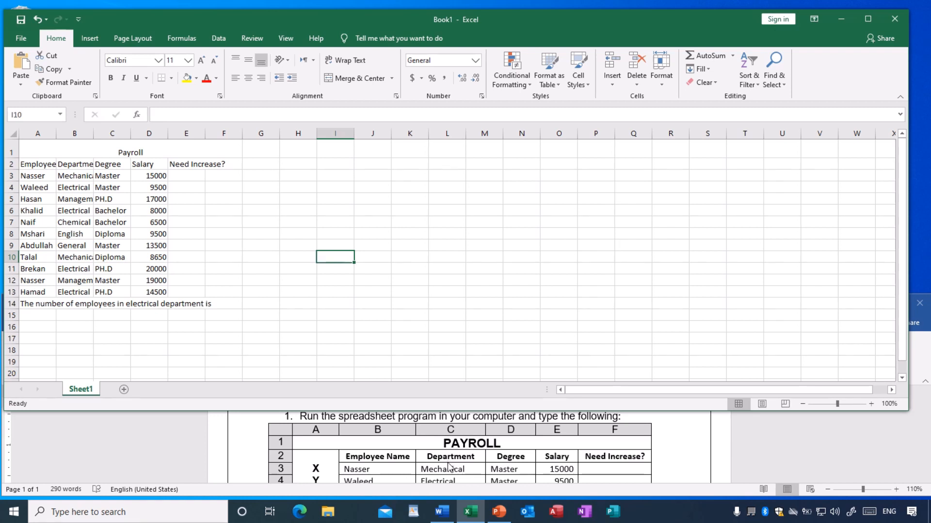
Insert a blank column before the employee names column, following the layout in the exercise document.
scroll(449, 466, "down", 1)
scroll(449, 466, "up", 1)
scroll(331, 464, "down", 3)
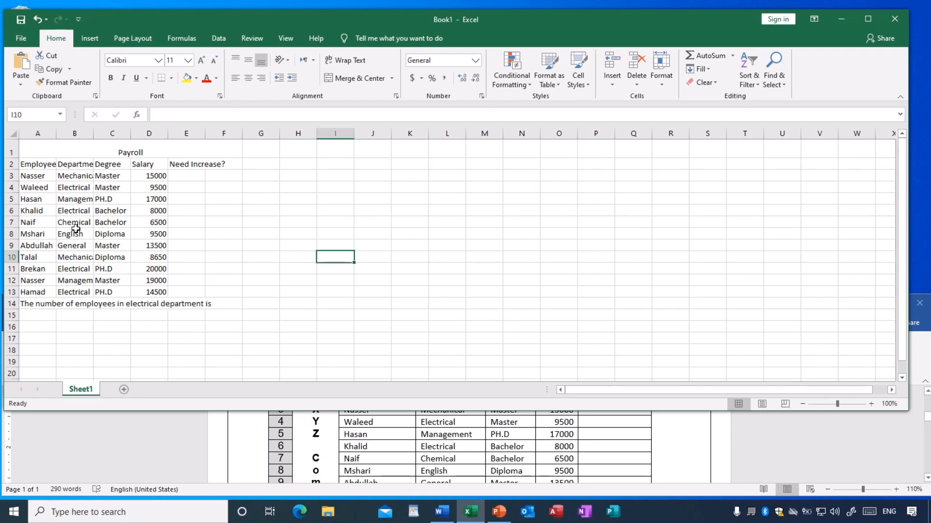
left_click(35, 201)
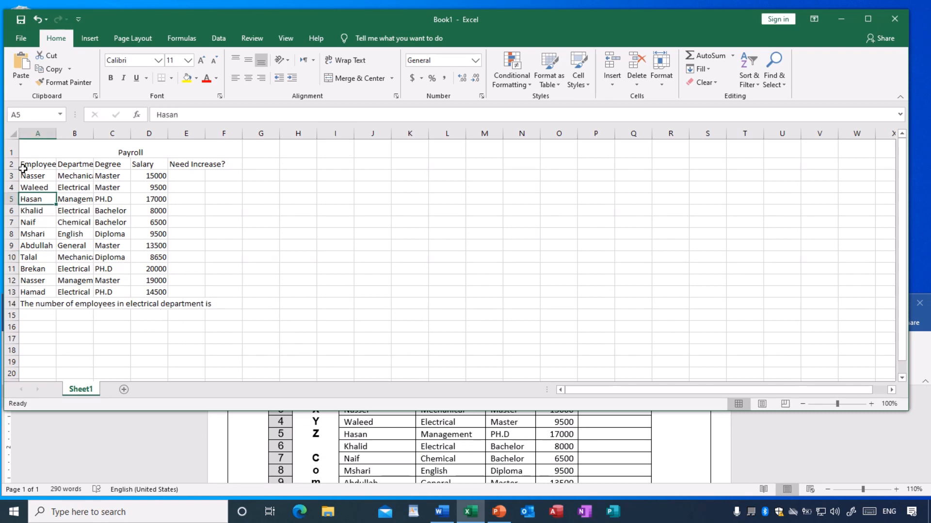
right_click(38, 133)
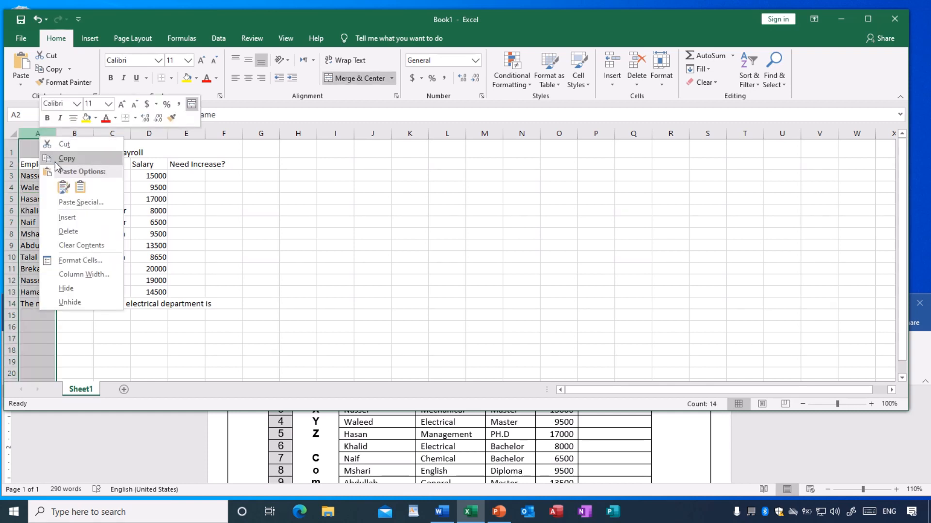
left_click(75, 219)
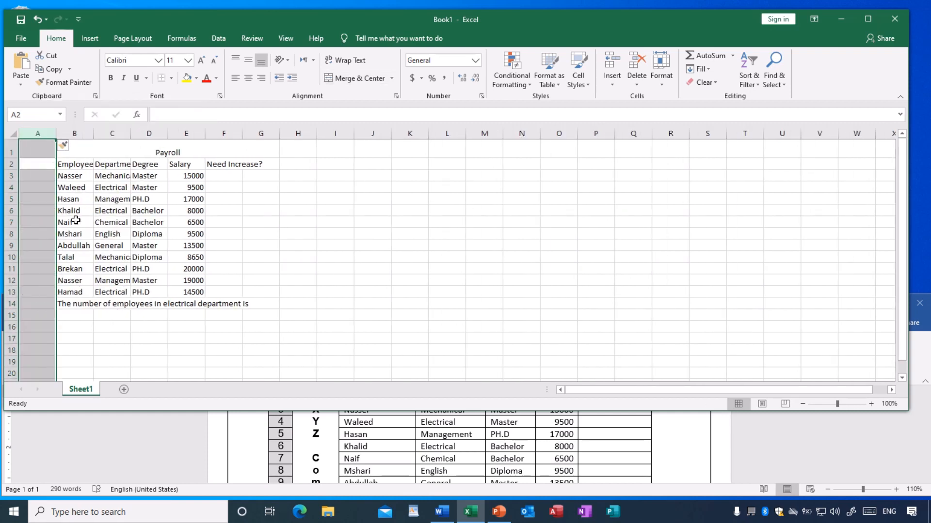
left_click(174, 341)
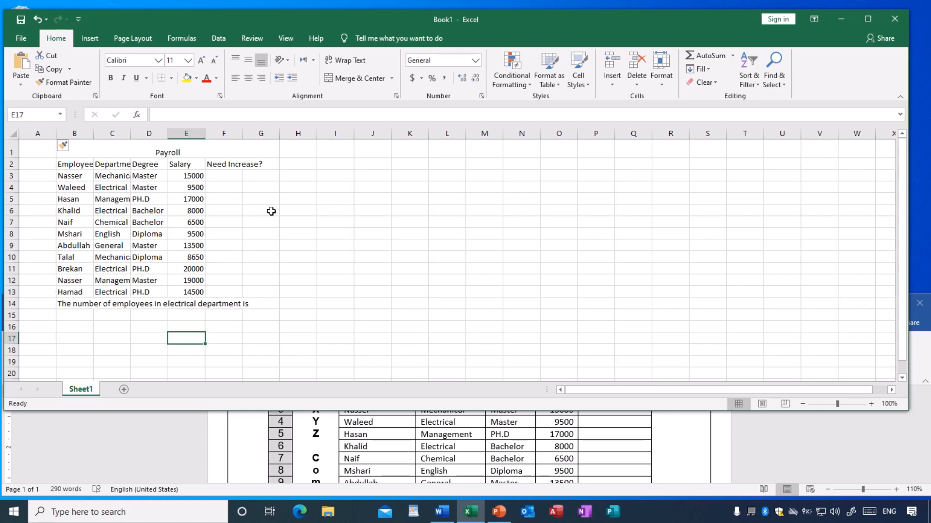
left_click(307, 214)
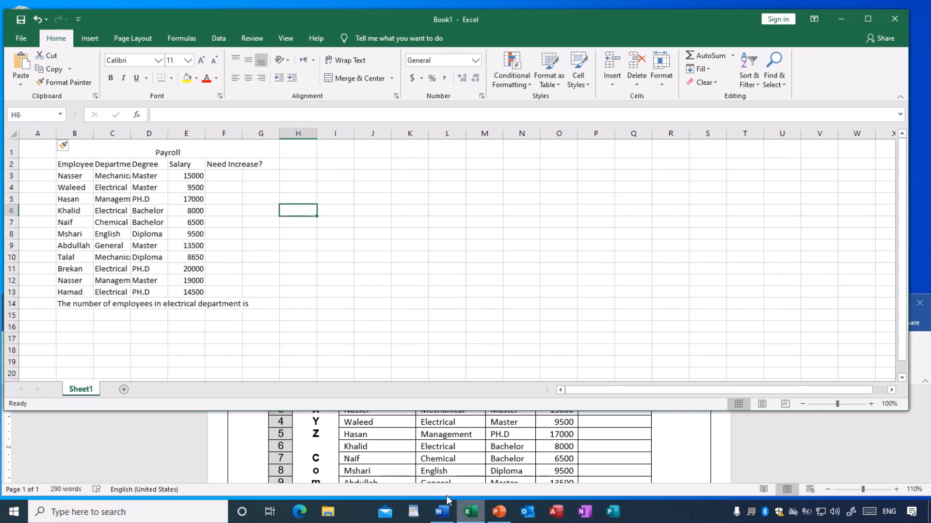
Unmerge the Payroll title and merge and center it again across cells A1 through G1.
left_click_drag(33, 147, 140, 149)
left_click(349, 82)
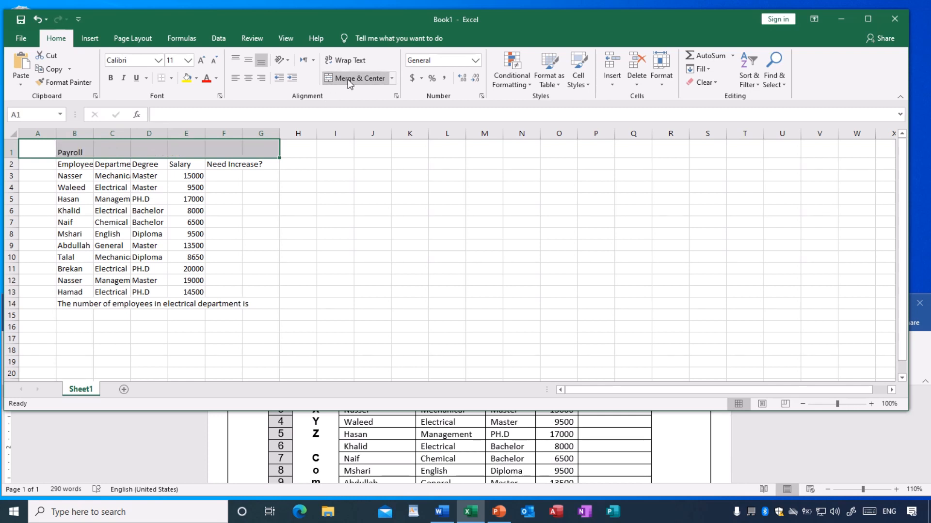
left_click(361, 83)
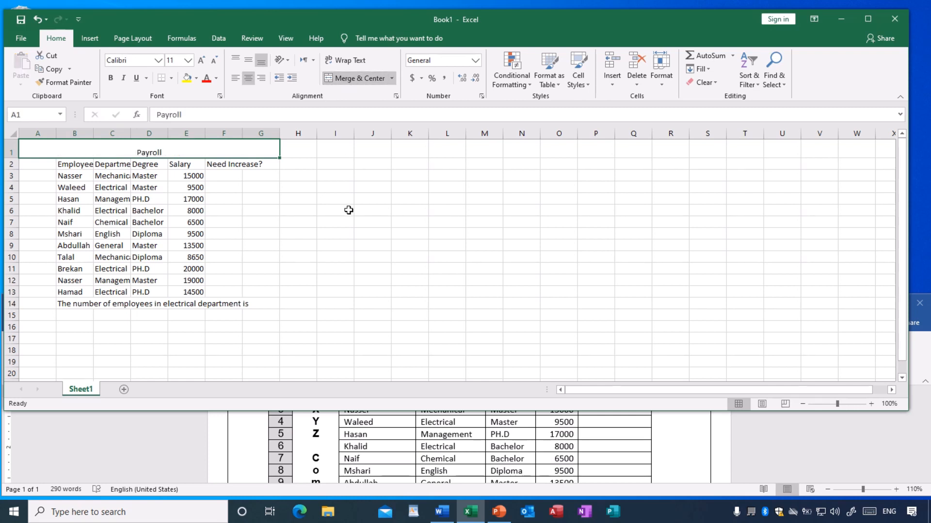
left_click(352, 245)
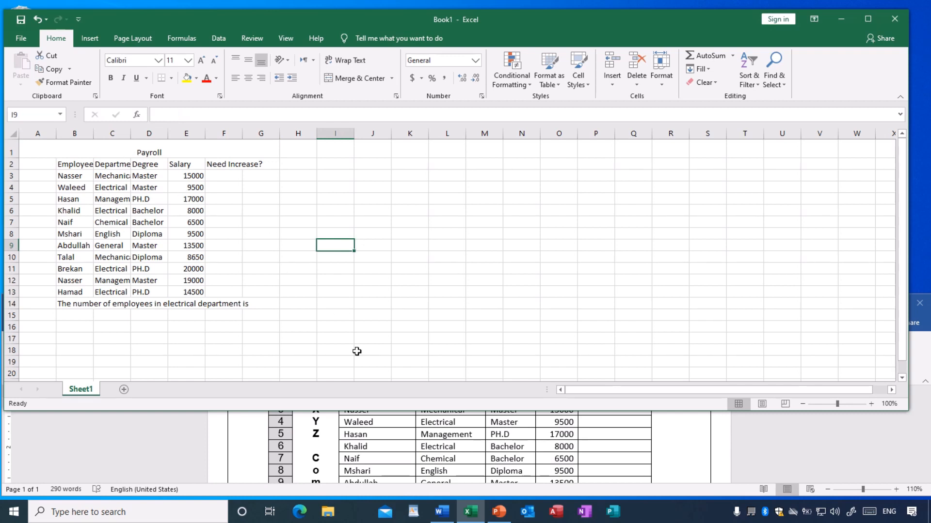
Check the full payroll table layout in the Word exercise document and place its window back below the workbook.
left_click(397, 434)
left_click_drag(394, 304, 406, 229)
left_click_drag(436, 436, 438, 500)
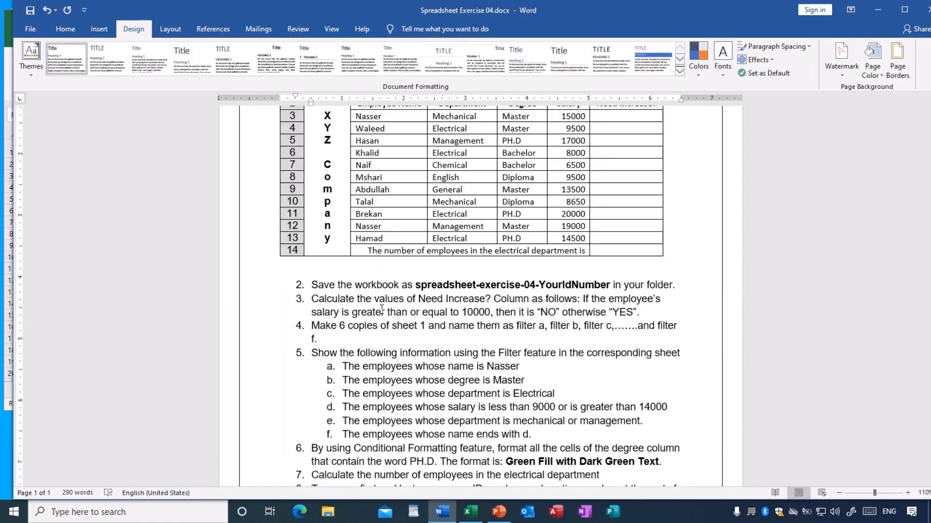
scroll(382, 308, "up", 2)
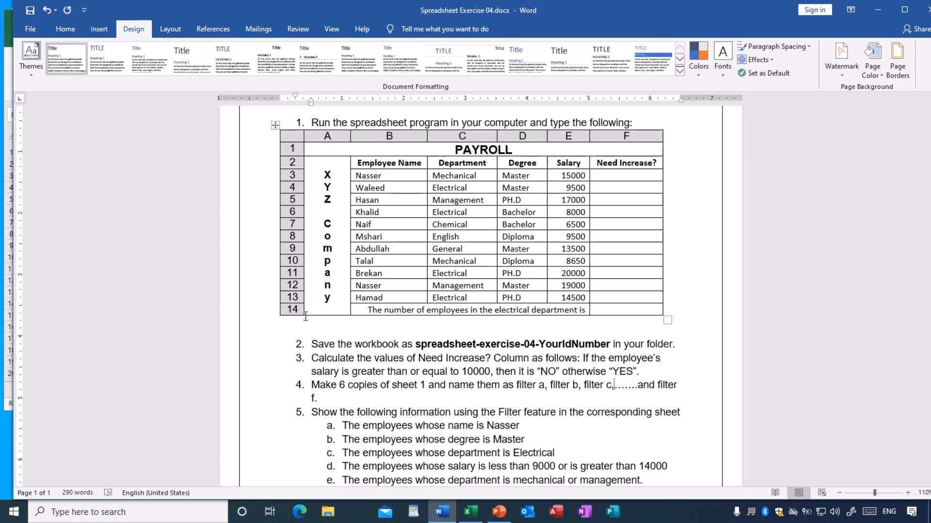
left_click_drag(765, 10, 751, 323)
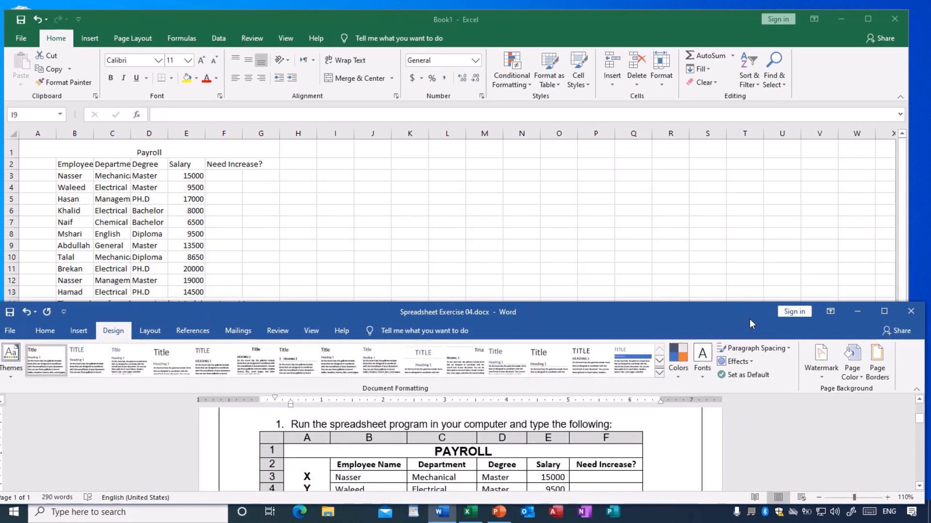
Return to the Excel workbook and merge and center cells A2 through A14 in the blank first column.
left_click(381, 199)
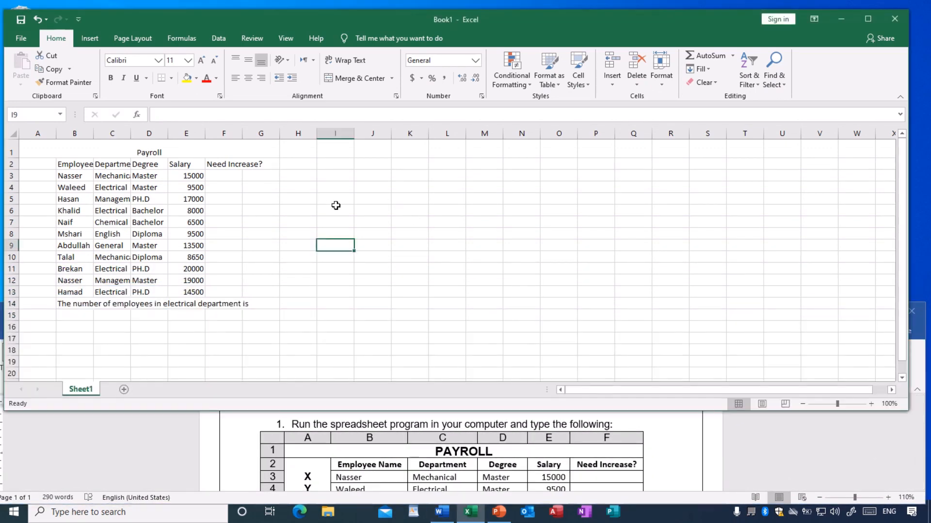
left_click_drag(39, 166, 39, 301)
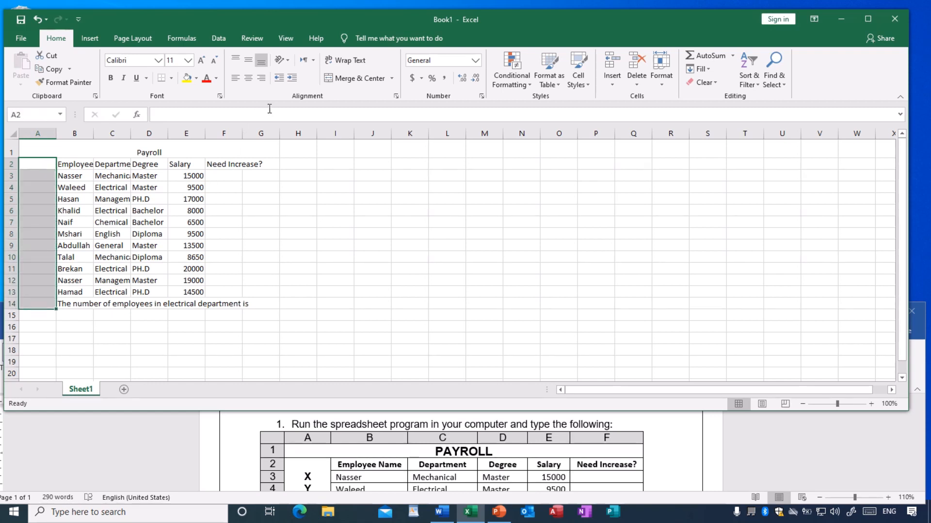
left_click(348, 79)
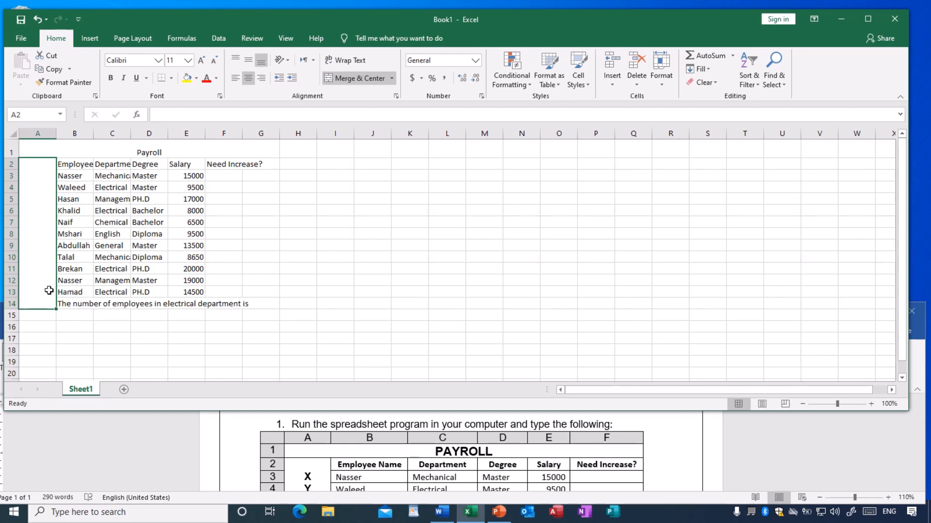
Enter XYZ Company in the merged cell of column A, following the side label in the exercise document.
scroll(371, 469, "down", 1)
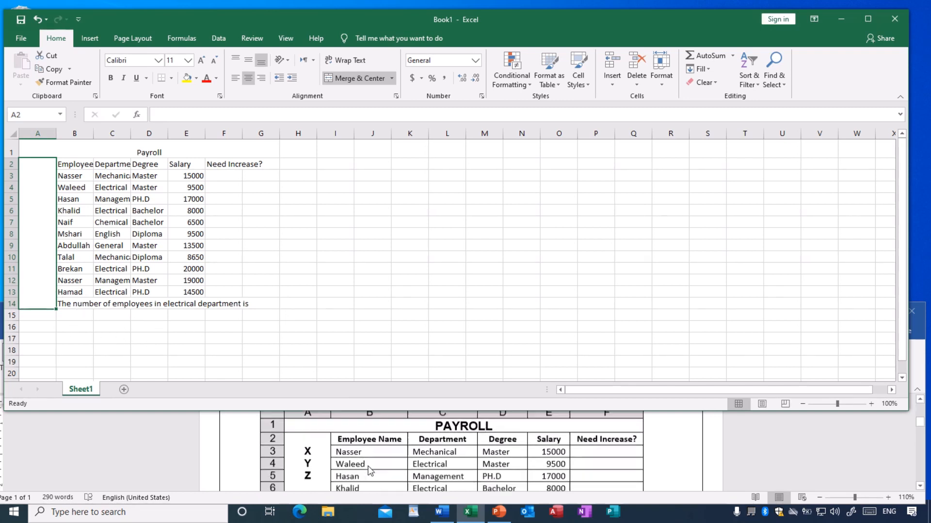
scroll(331, 480, "down", 4)
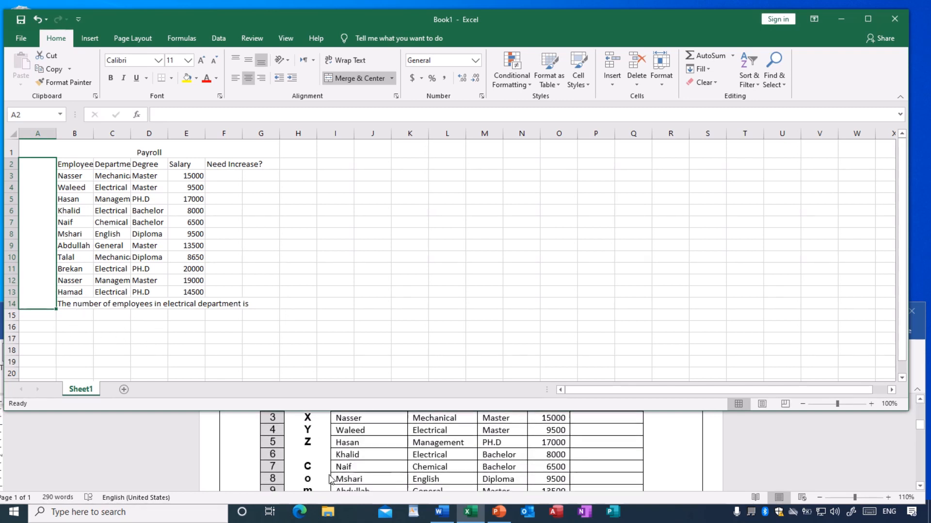
scroll(332, 480, "up", 3)
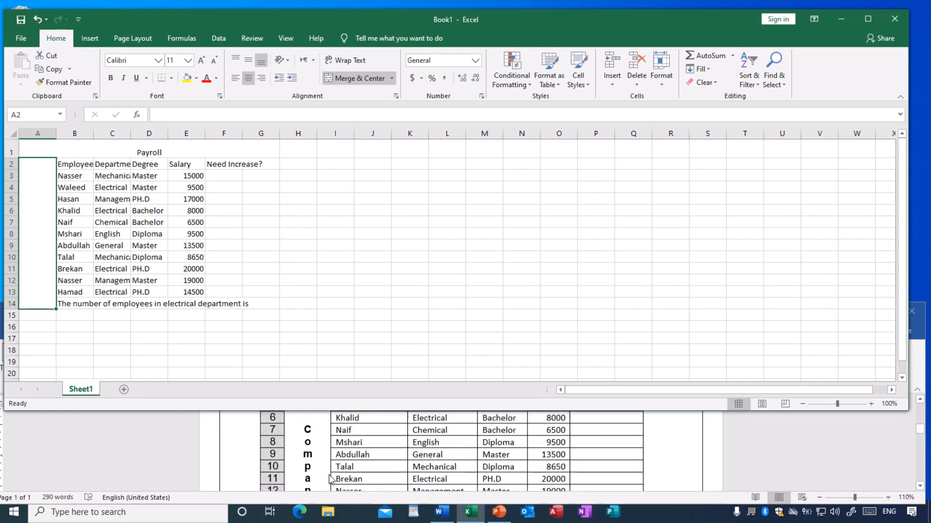
type("XY")
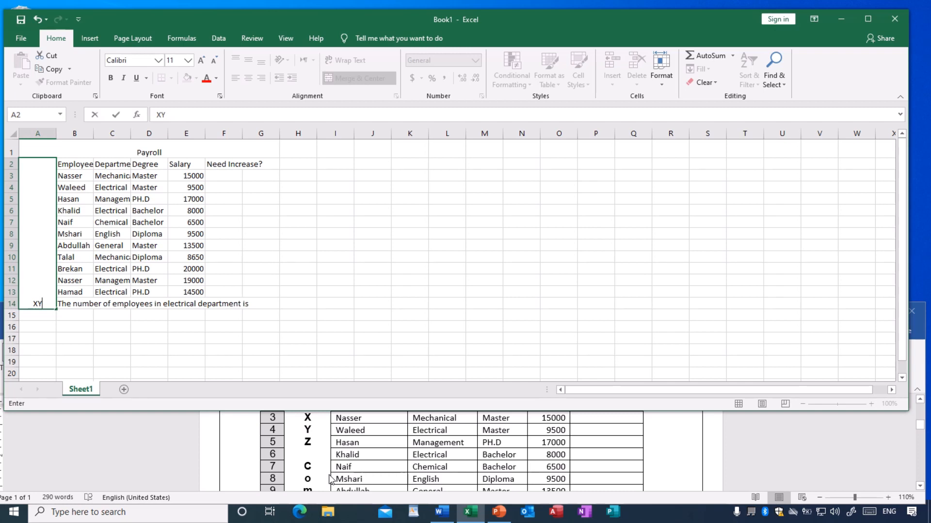
type("Z Company")
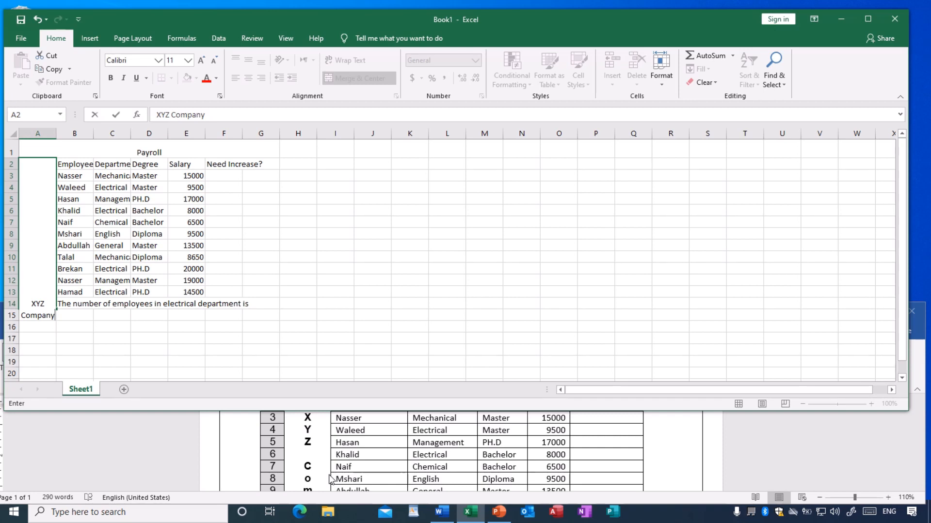
key("Return")
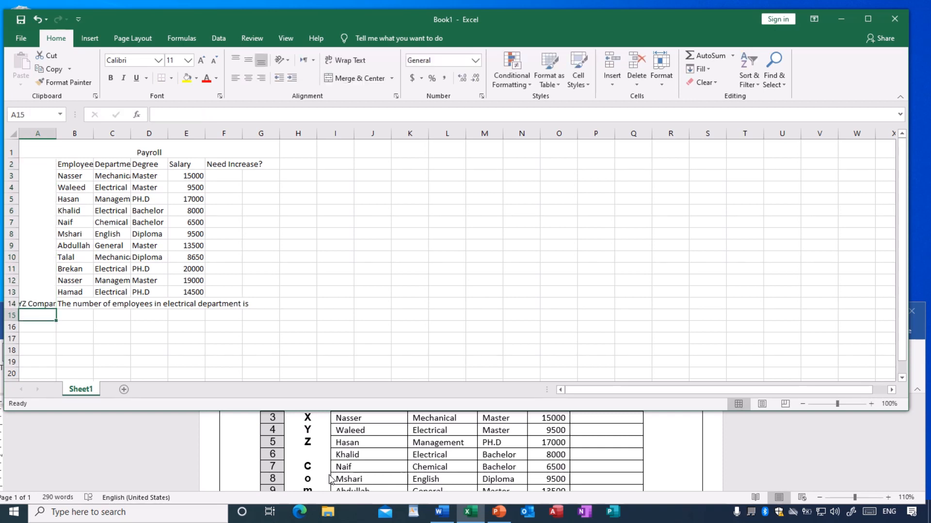
left_click(171, 346)
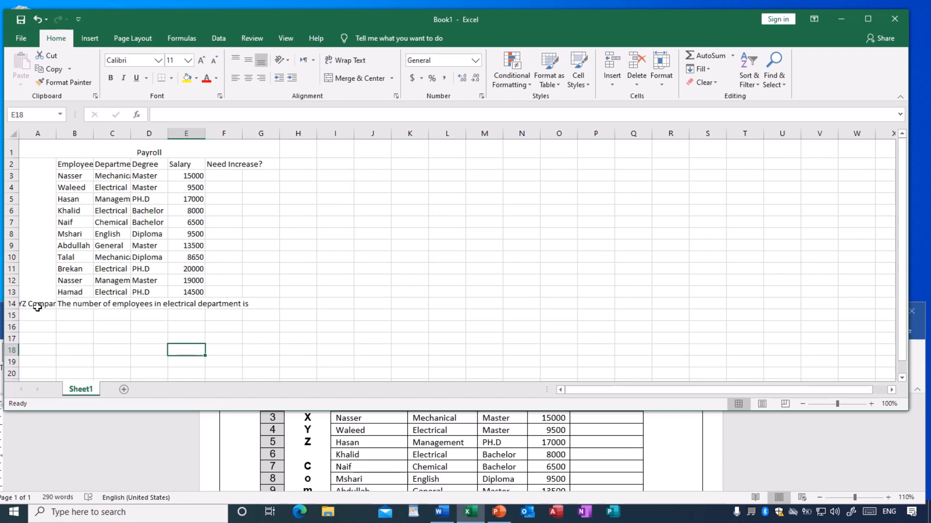
Examine how the company name is laid out beside the table in the Word exercise, then place its window back below the workbook.
left_click(320, 450)
left_click_drag(350, 310, 350, 241)
left_click_drag(367, 441, 367, 481)
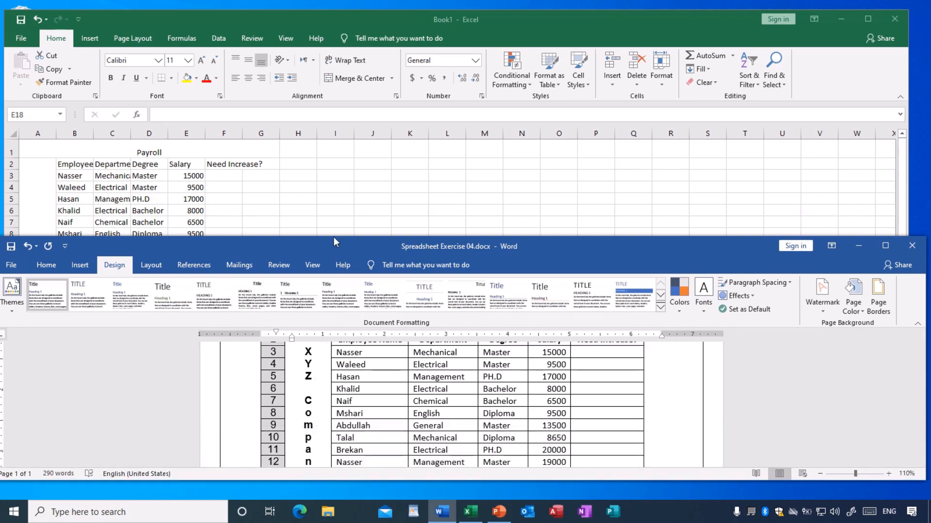
left_click_drag(333, 236, 333, 170)
scroll(322, 328, "up", 1)
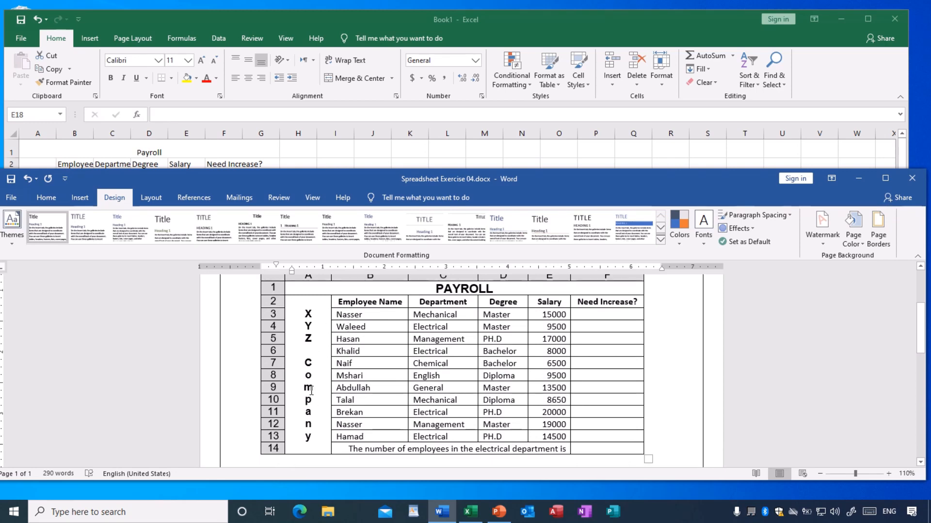
left_click_drag(358, 169, 359, 322)
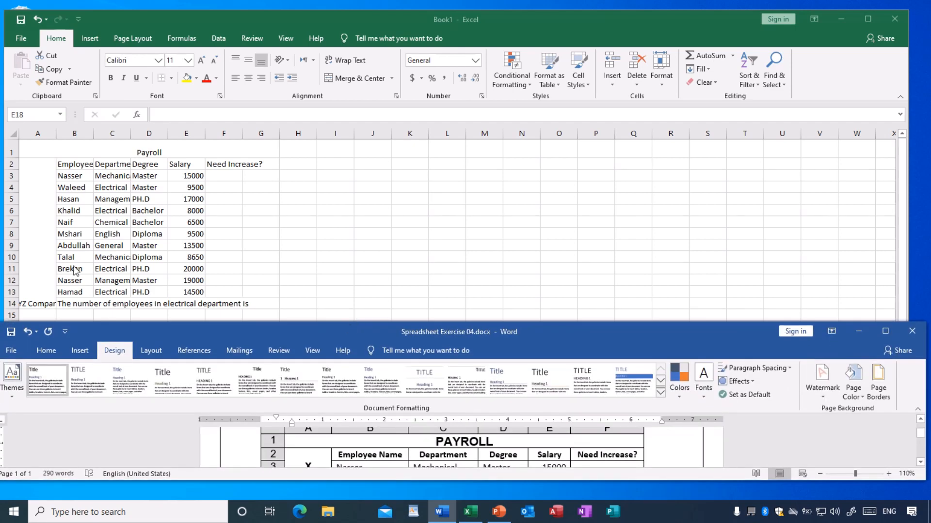
Set the XYZ Company label in the merged column A cell to the Vertical Text orientation.
left_click(105, 264)
left_click(39, 235)
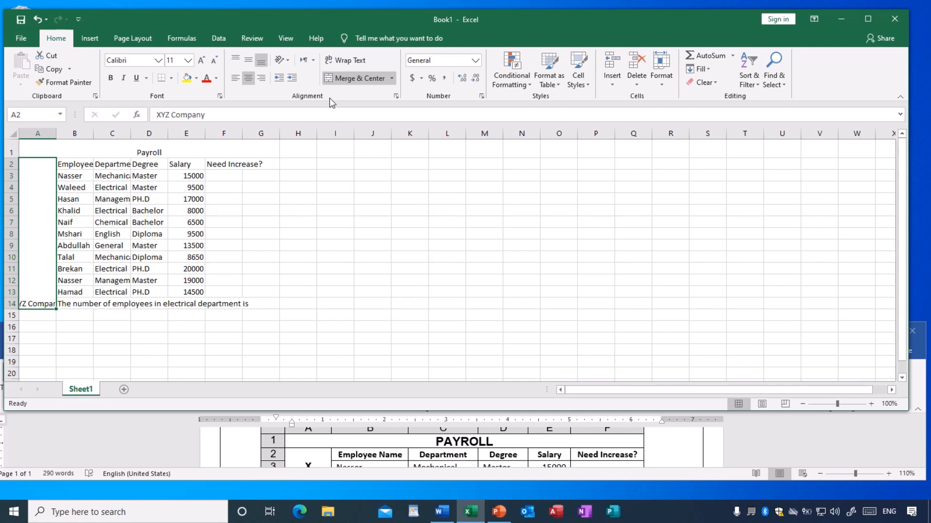
left_click(289, 61)
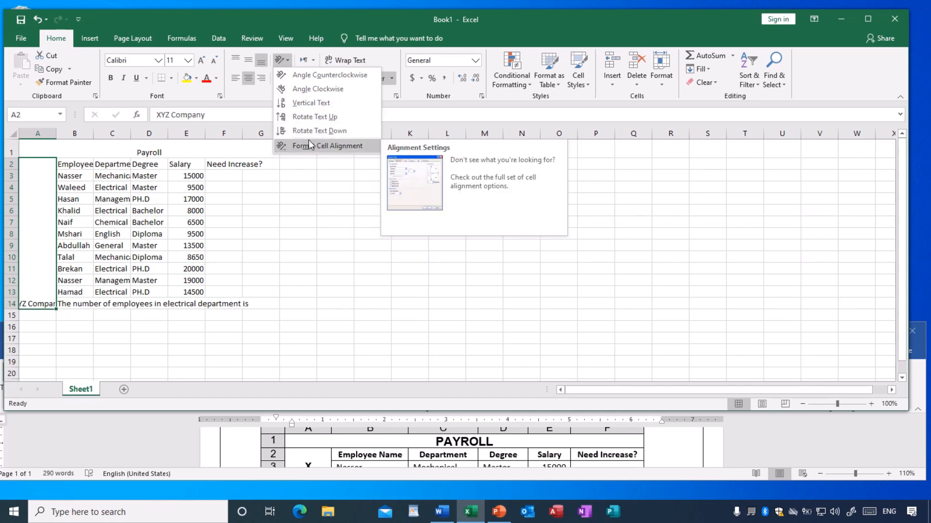
left_click(313, 104)
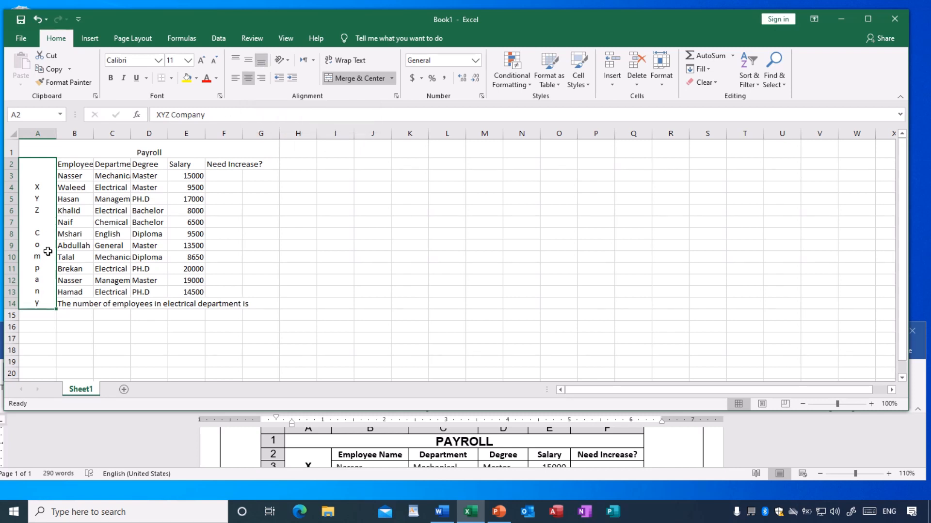
Middle-align the XYZ Company label vertically in its merged cell and make it bold.
left_click(248, 62)
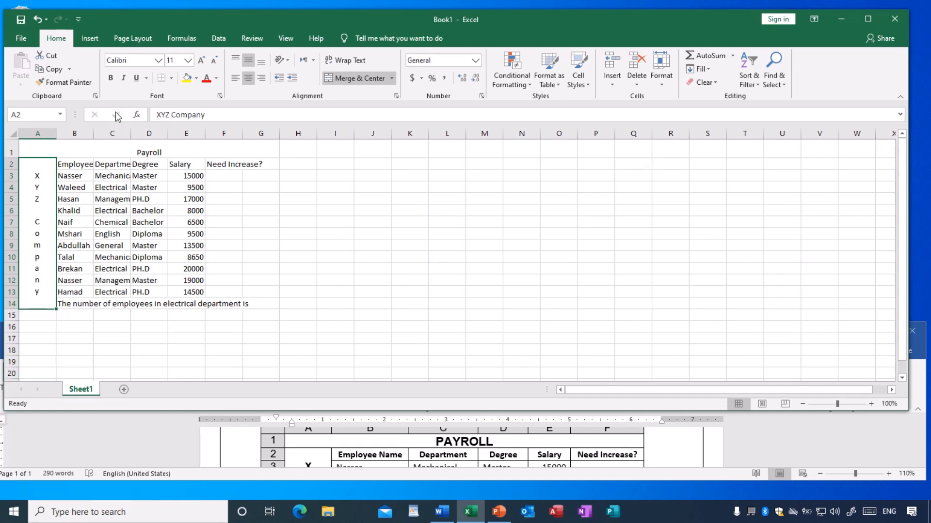
left_click(111, 80)
left_click(387, 281)
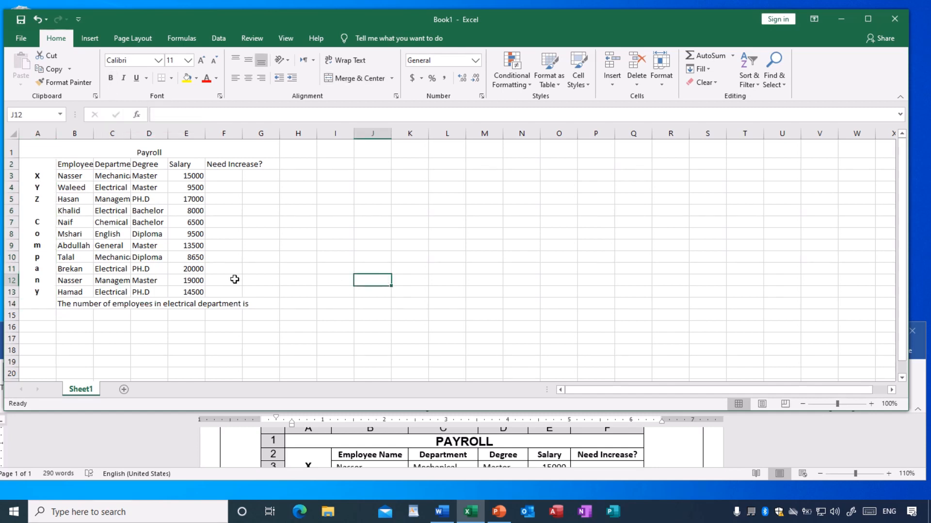
Compare the worksheet with the payroll table in the Word exercise document and move its window back down.
left_click(343, 453)
left_click_drag(345, 321, 345, 212)
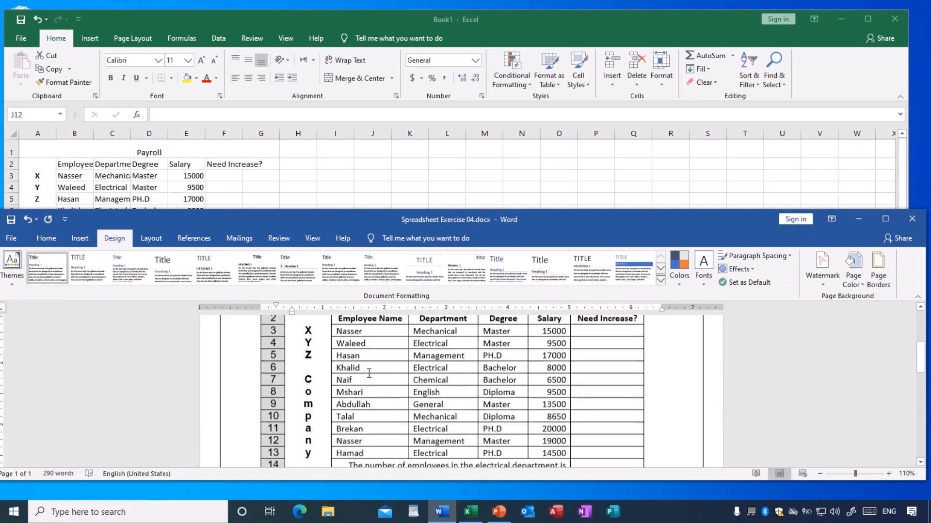
scroll(369, 373, "down", 3)
scroll(388, 399, "up", 3)
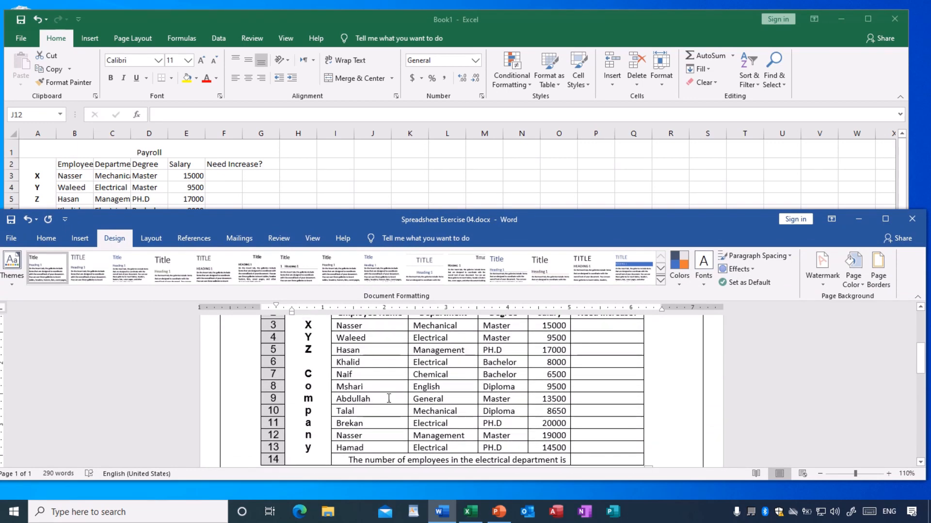
scroll(388, 399, "up", 1)
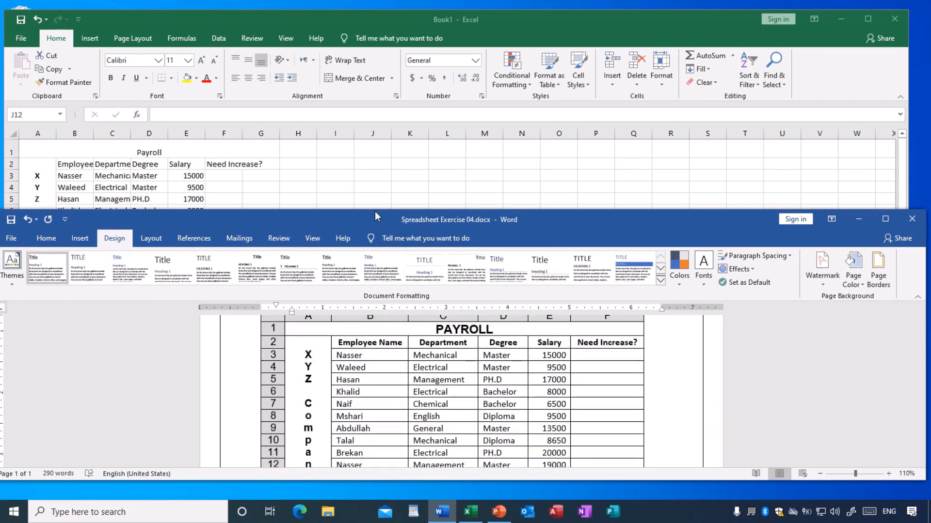
left_click_drag(374, 209, 377, 325)
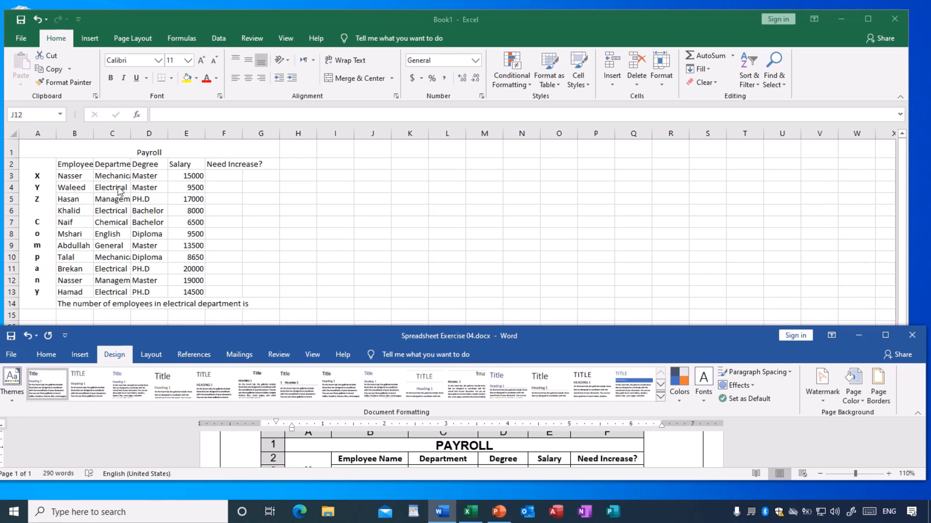
Switch back to Excel and widen the Employee Name, Department, Degree and Need Increase? columns to fit their text better.
key("alt+Tab")
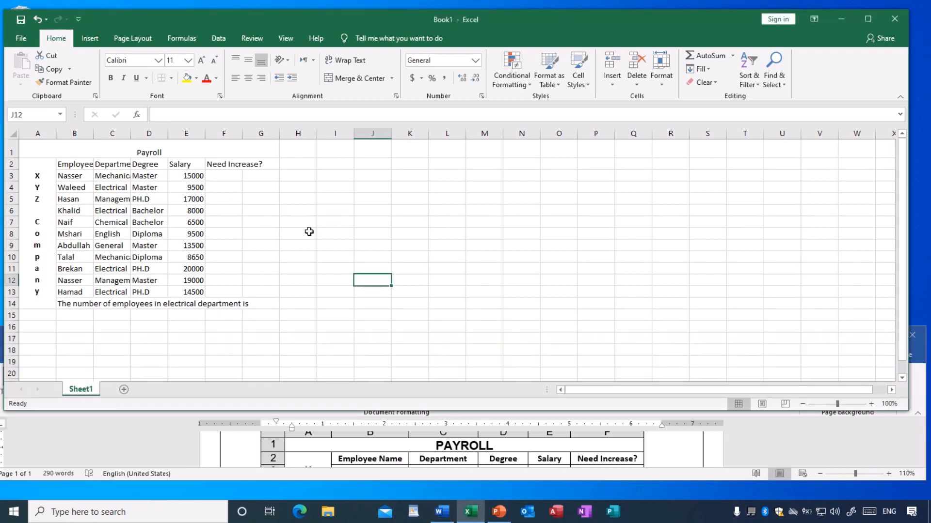
left_click(308, 232)
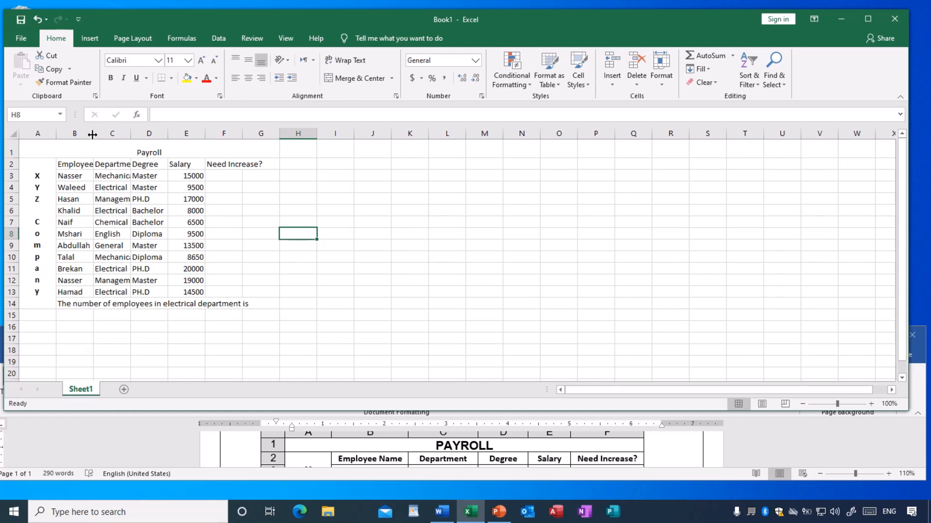
left_click_drag(91, 134, 109, 134)
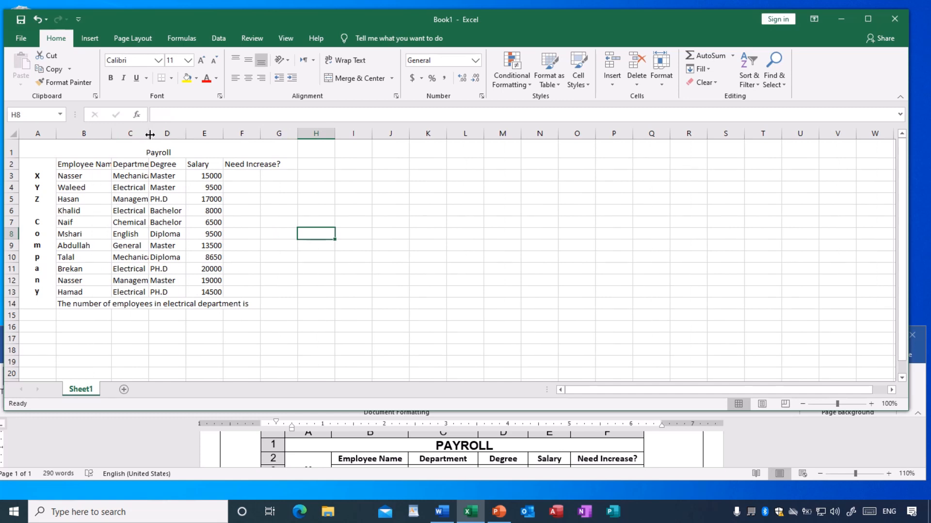
left_click_drag(150, 134, 172, 134)
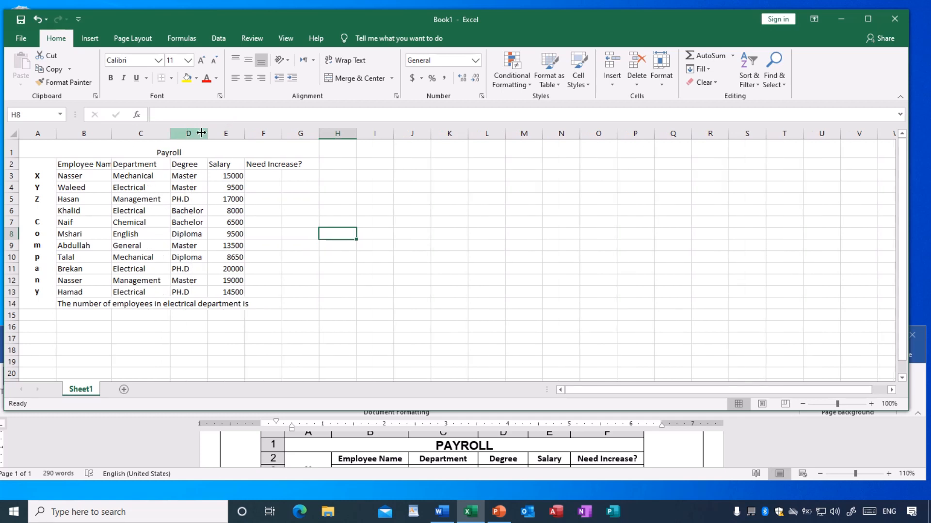
left_click_drag(208, 133, 219, 132)
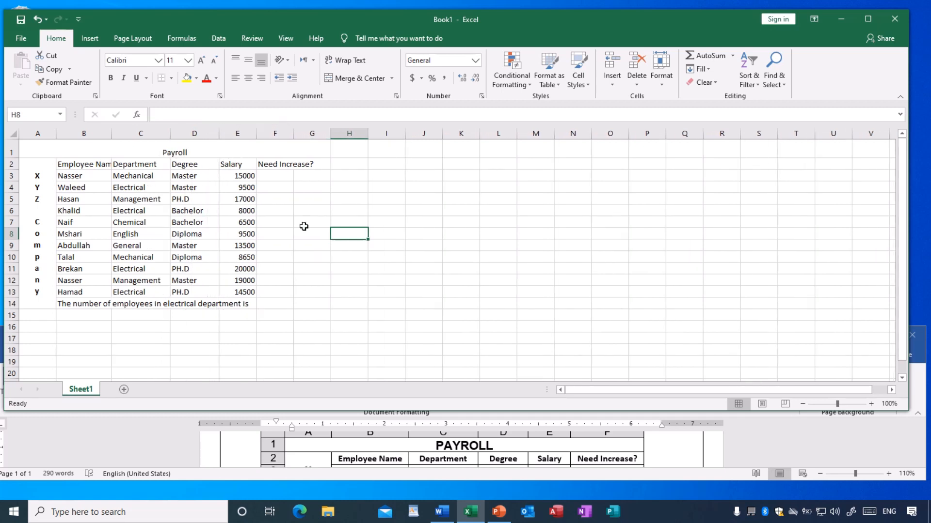
left_click(376, 318)
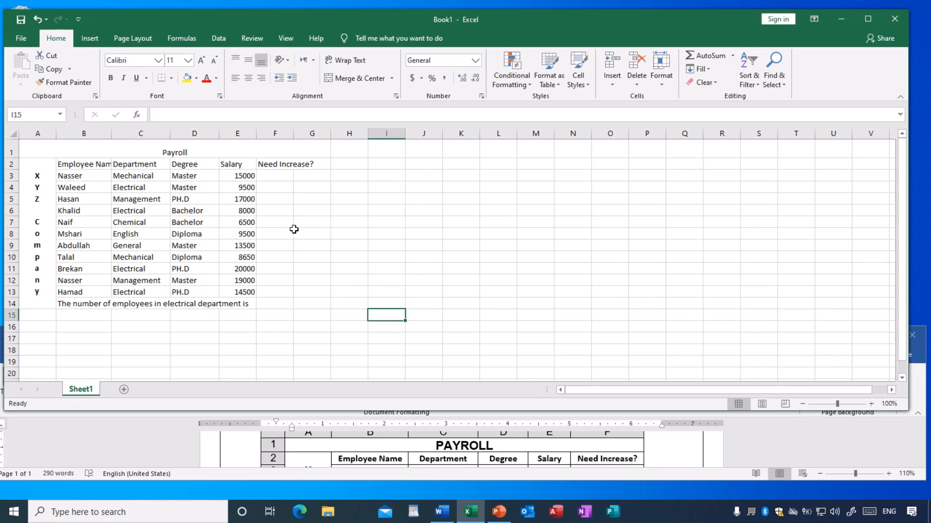
left_click_drag(293, 134, 317, 135)
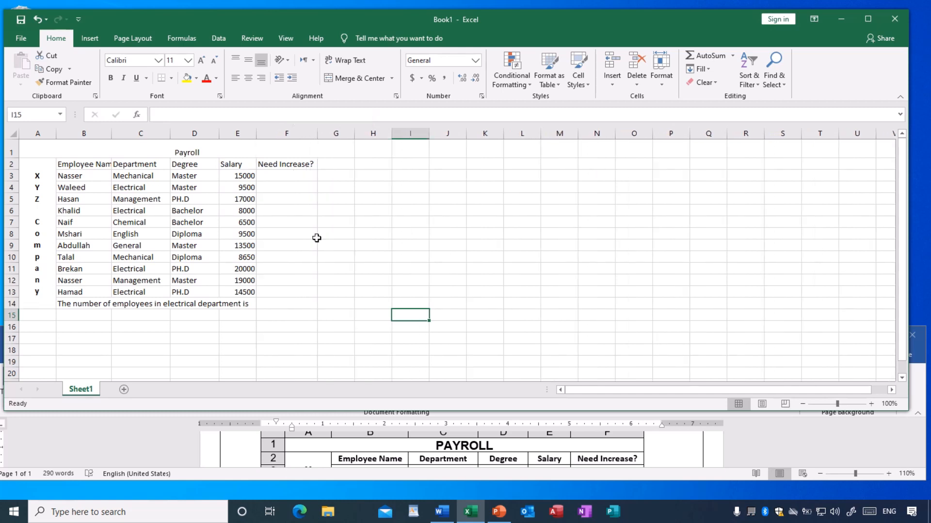
left_click(321, 340)
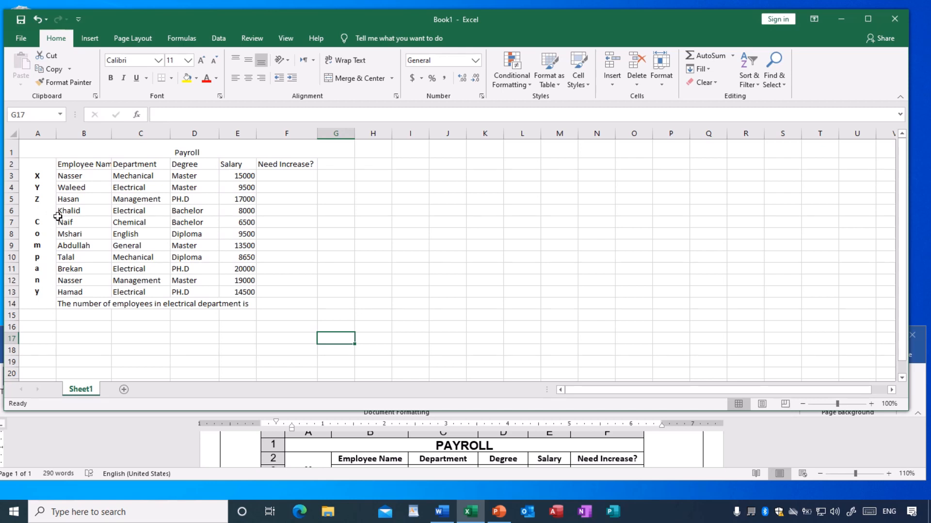
Select the whole payroll table from the title row down and set thin solid lines for its inside borders in Format Cells.
left_click(32, 152)
key("ctrl+a")
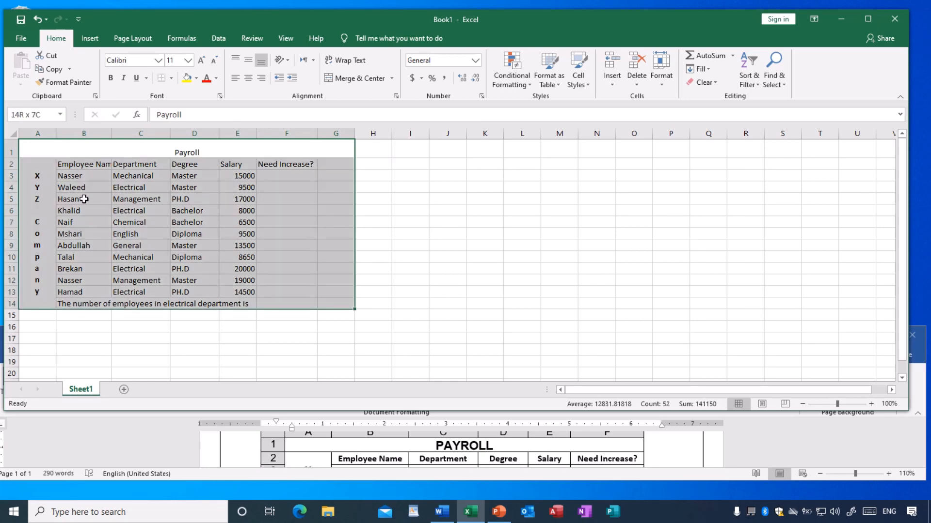
left_click(476, 241)
left_click(98, 154)
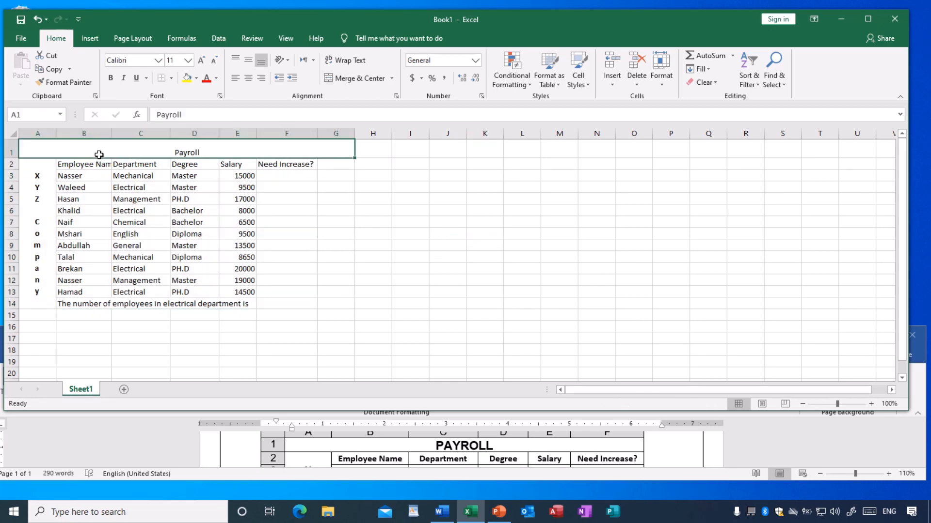
key("ctrl+a")
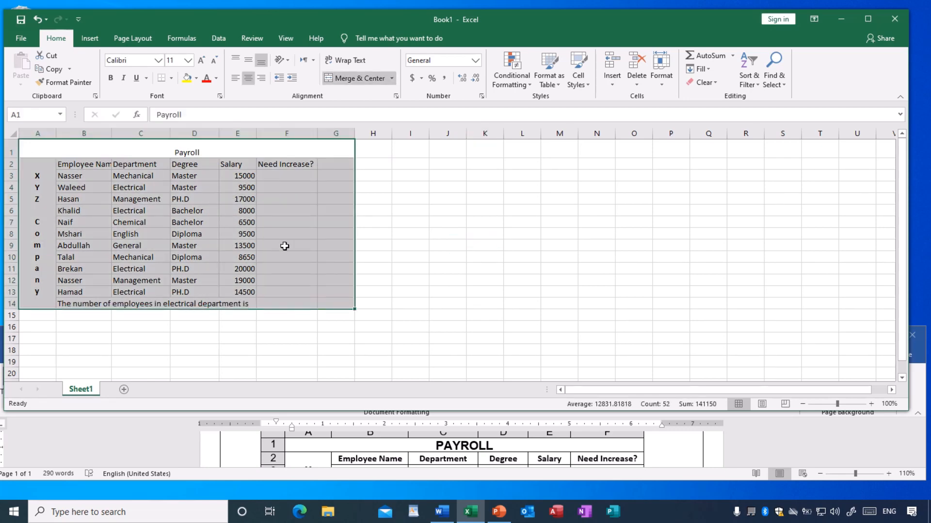
left_click(662, 83)
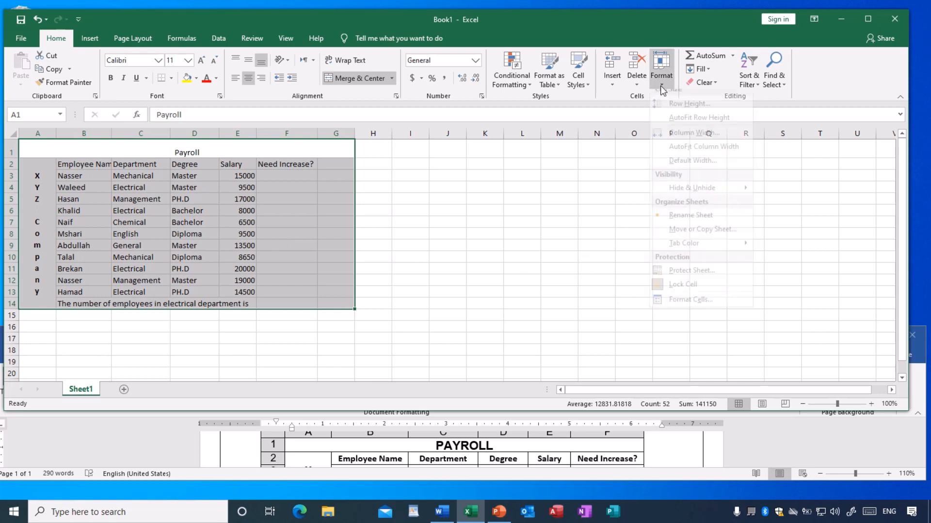
left_click(679, 308)
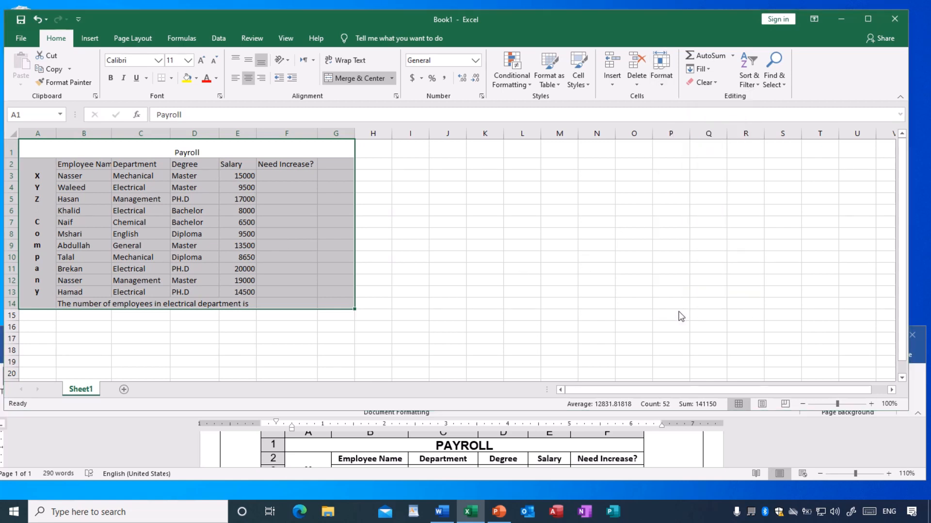
left_click(438, 128)
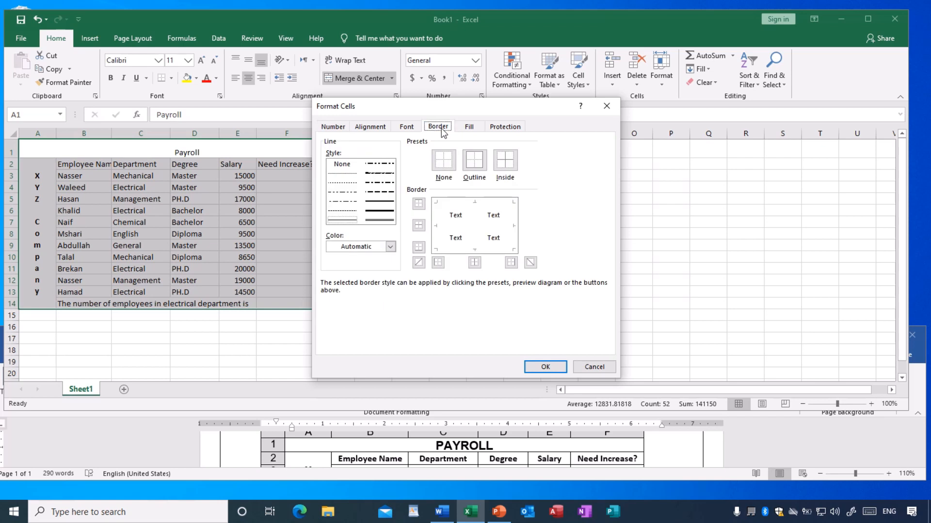
left_click(337, 221)
left_click(510, 167)
Add a double-line outline around the payroll table and apply the border settings.
left_click(378, 222)
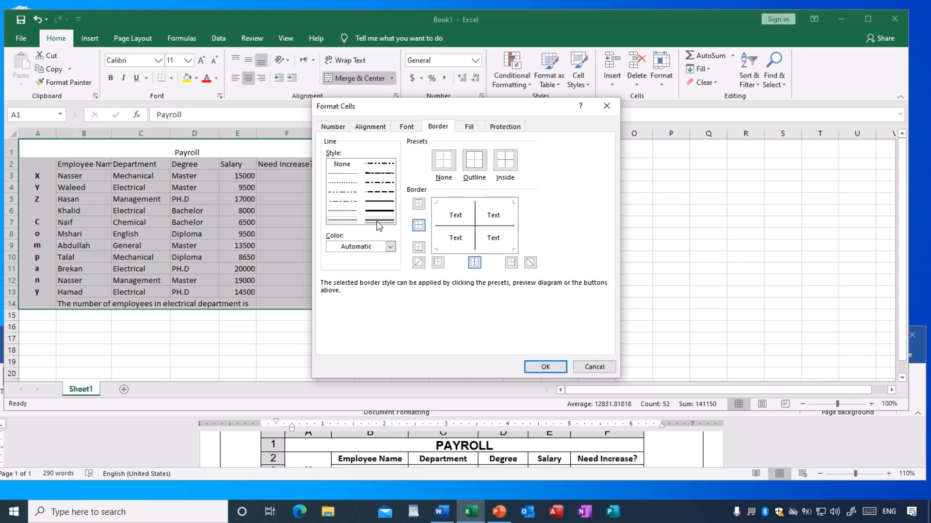
left_click(474, 160)
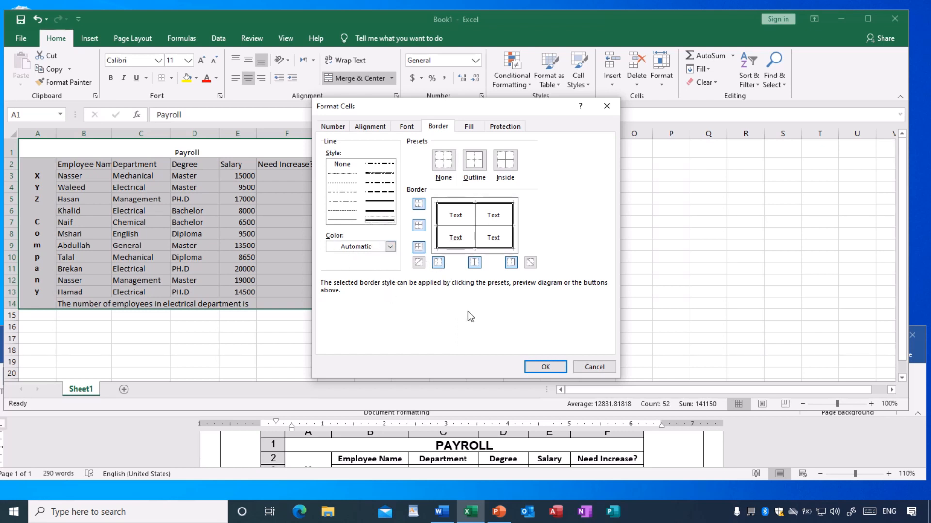
left_click(545, 367)
left_click(499, 316)
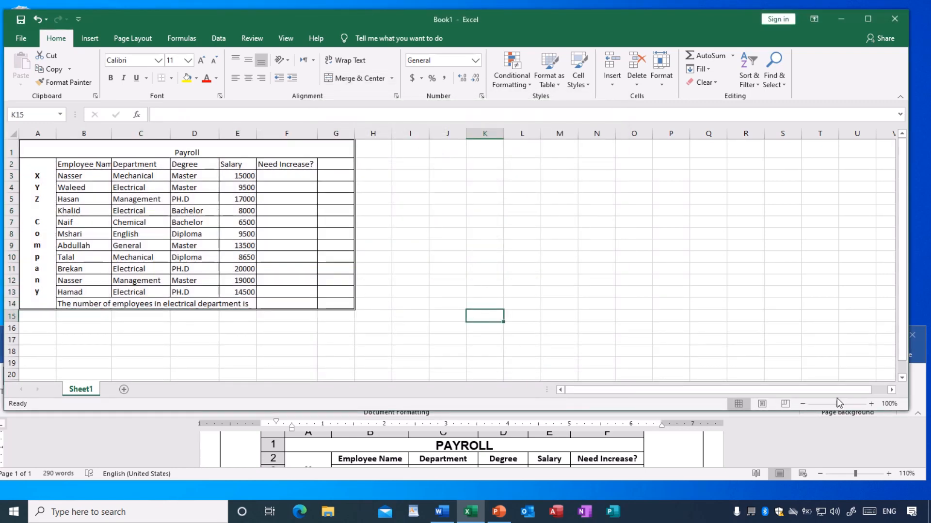
Switch to the Word exercise document to read the save instruction below the payroll table, and return to Excel.
left_click(871, 404)
left_click(871, 403)
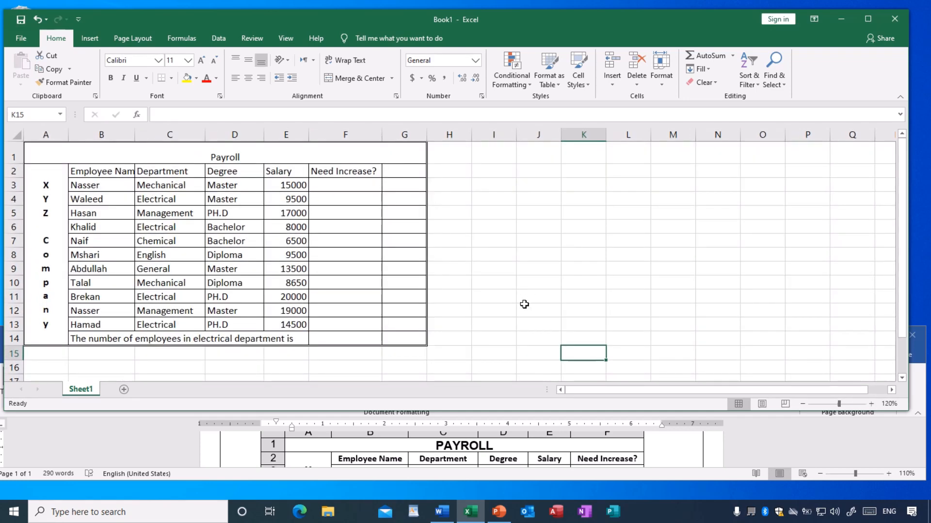
left_click(457, 450)
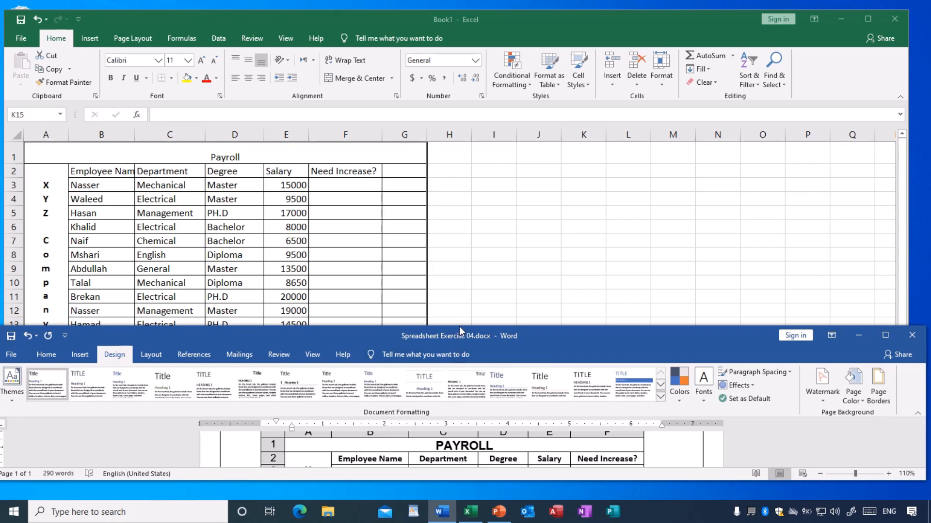
scroll(469, 442, "down", 5)
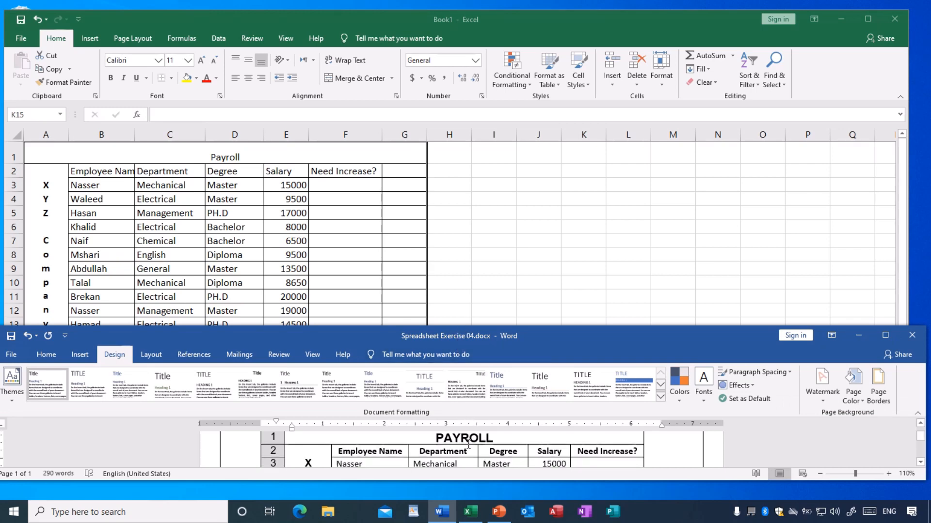
scroll(465, 449, "down", 5)
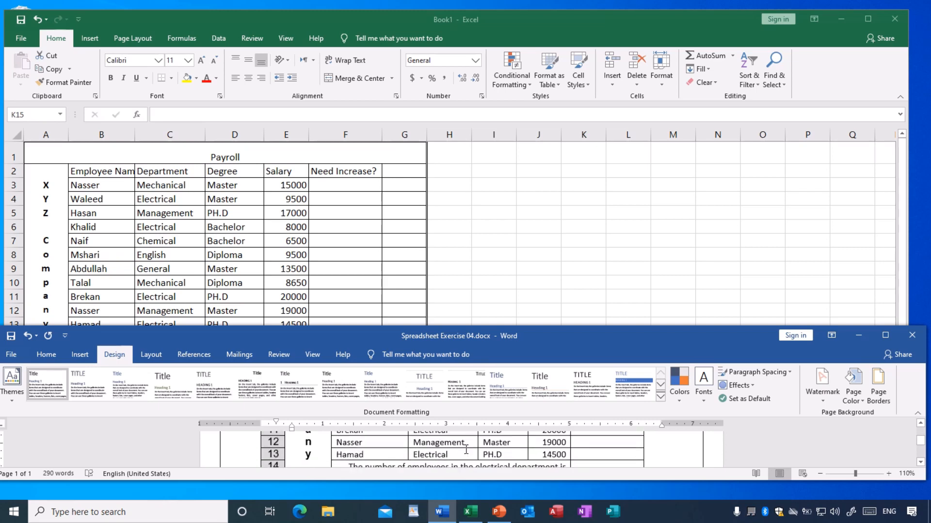
left_click(489, 273)
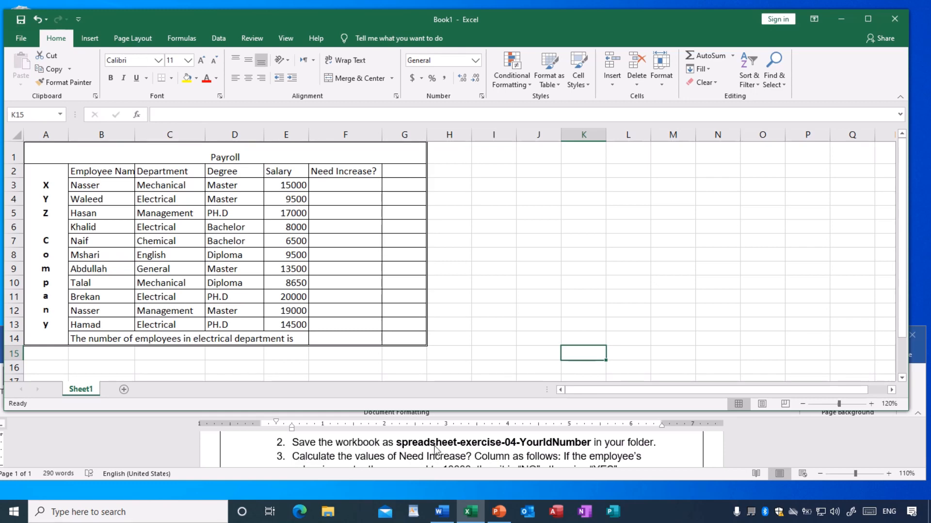
left_click(478, 270)
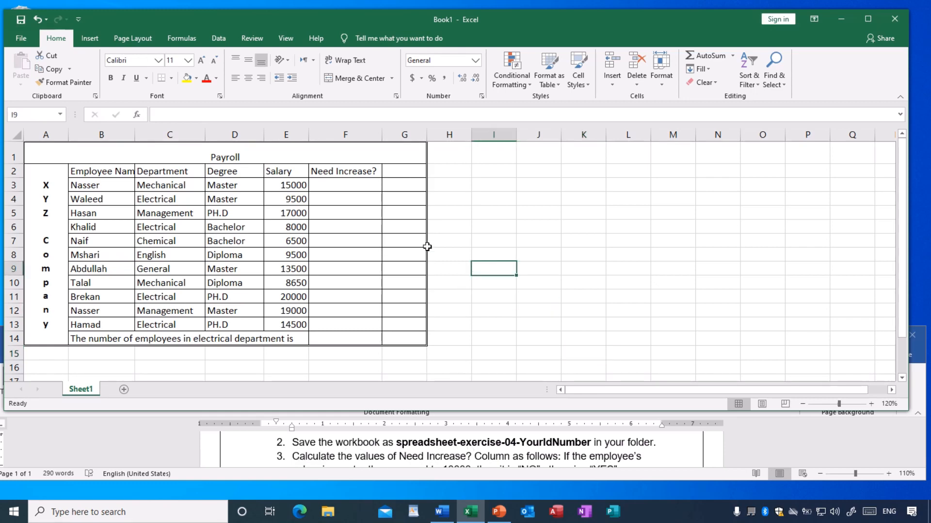
Save the workbook in the Documents folder as spreadsheet-exercise-04 followed by the ID number.
left_click(21, 39)
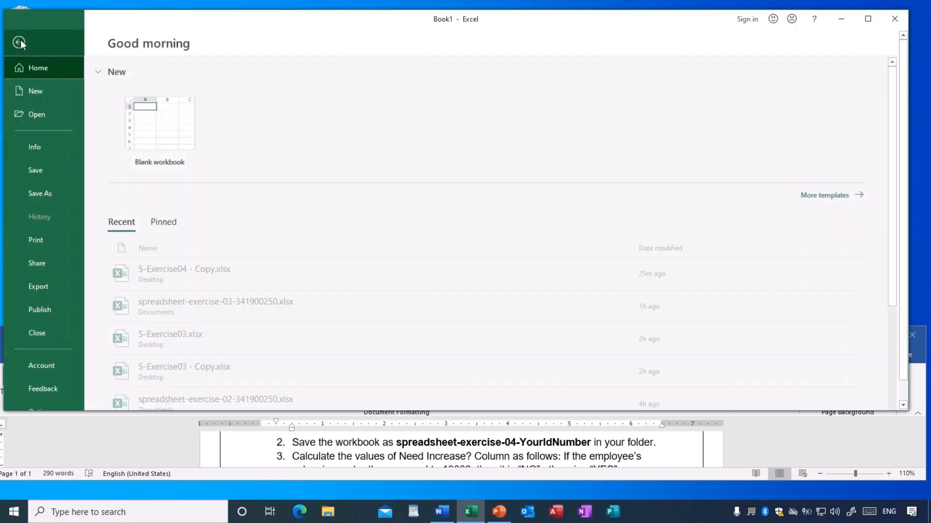
left_click(42, 190)
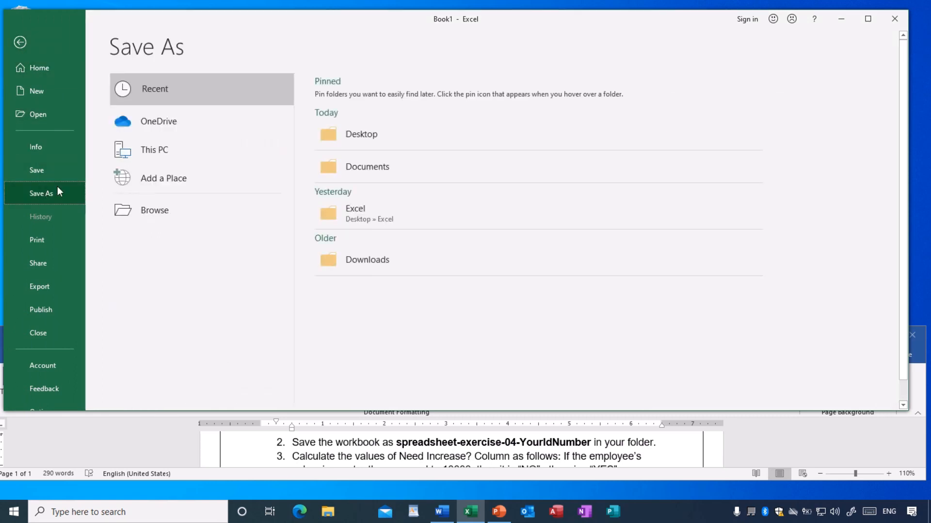
left_click(157, 211)
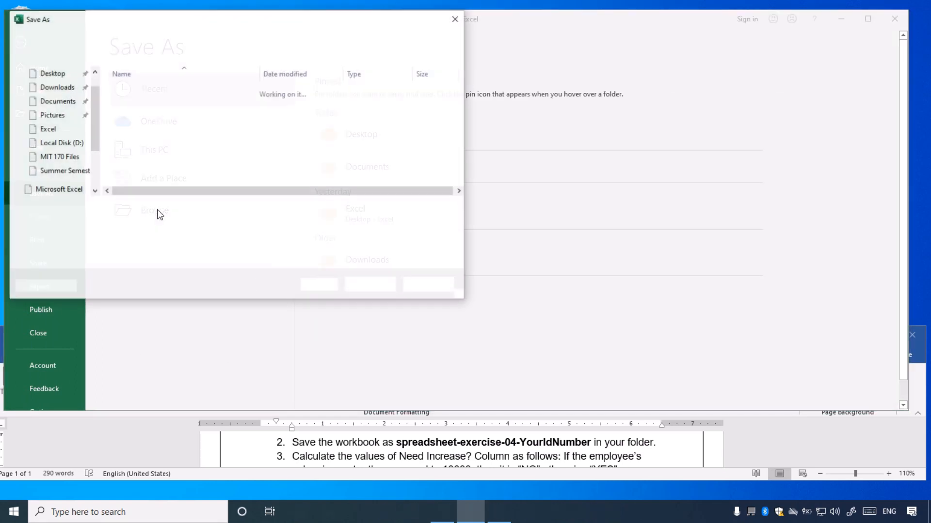
left_click(68, 125)
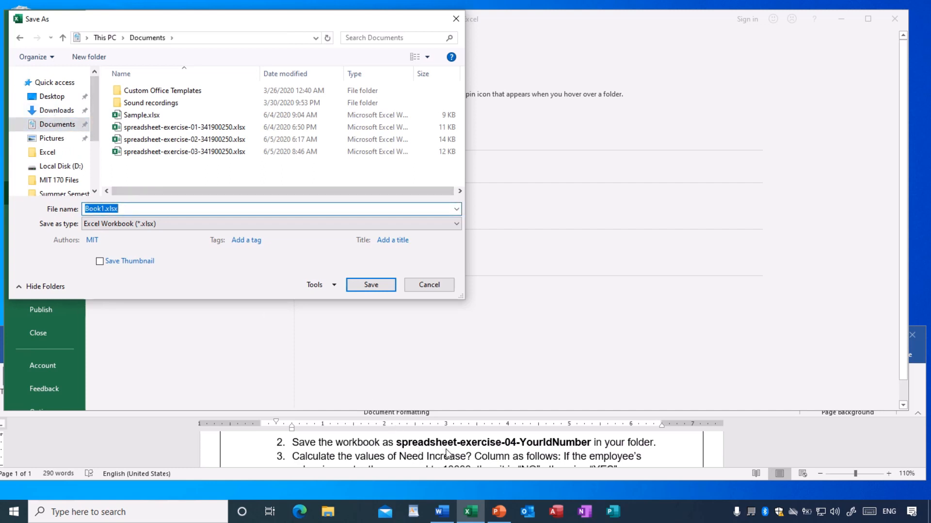
type("sp")
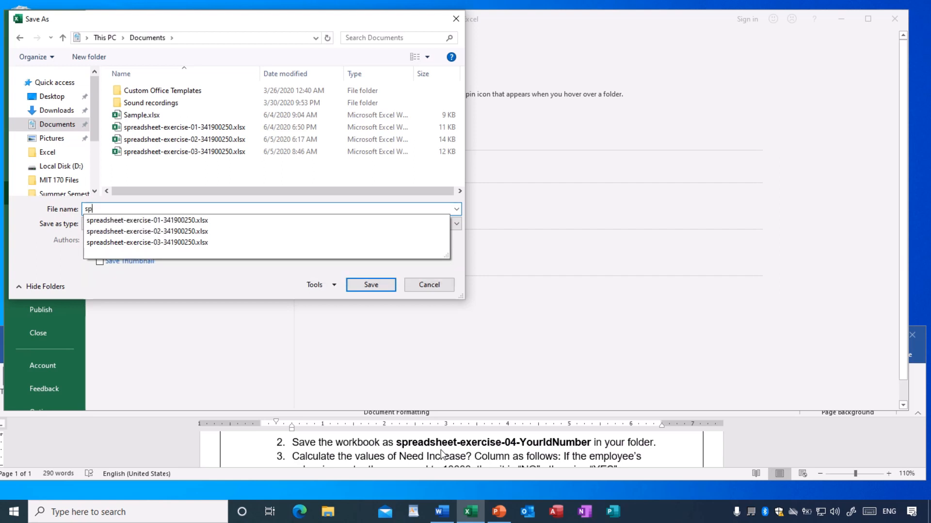
type("r")
left_click(148, 243)
left_click(155, 206)
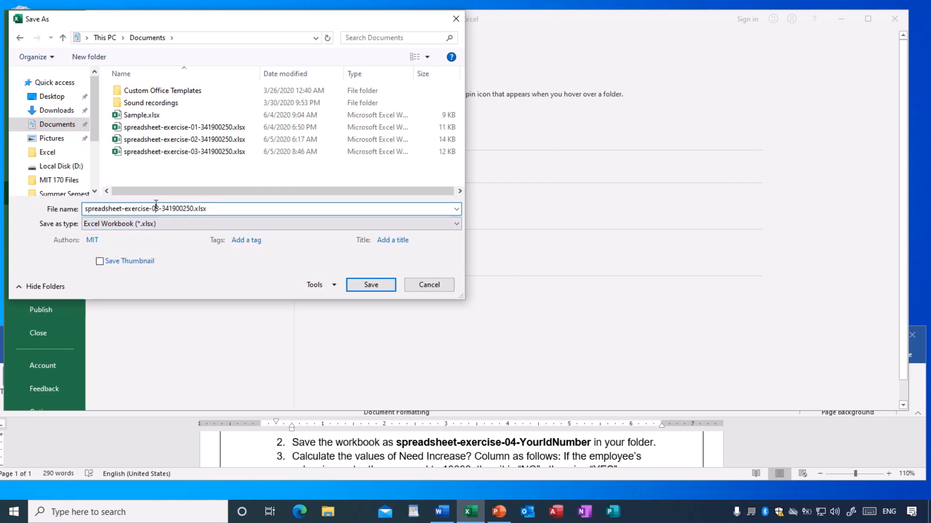
key("Delete")
type("4")
left_click(371, 286)
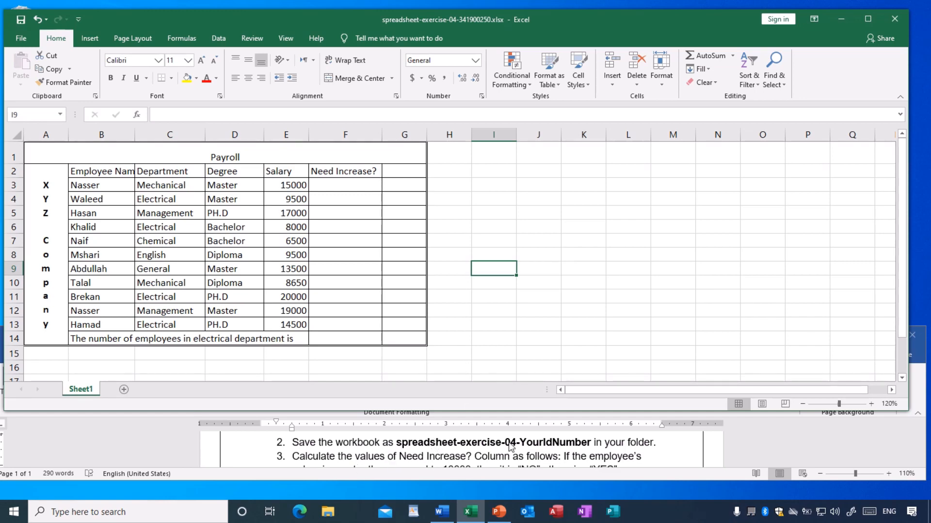
Read exercise instruction 3 in Word and compare the salaries in column E with the rule for the Need Increase? column.
left_click_drag(504, 411, 506, 393)
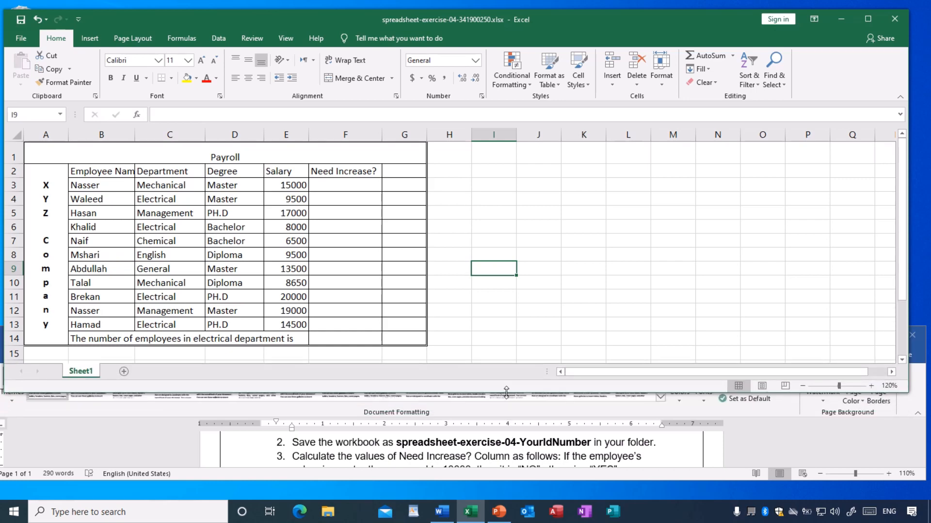
scroll(507, 445, "down", 1)
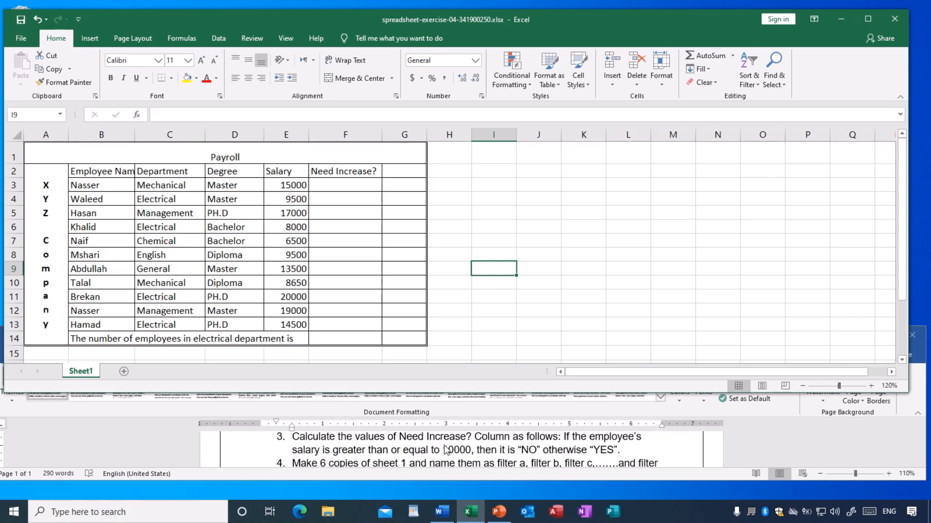
left_click(340, 207)
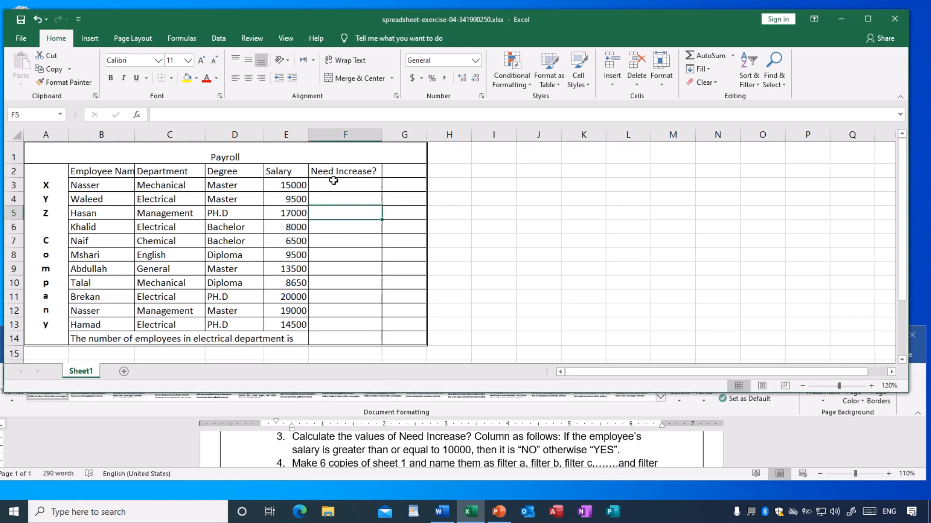
left_click(334, 227)
left_click(339, 185)
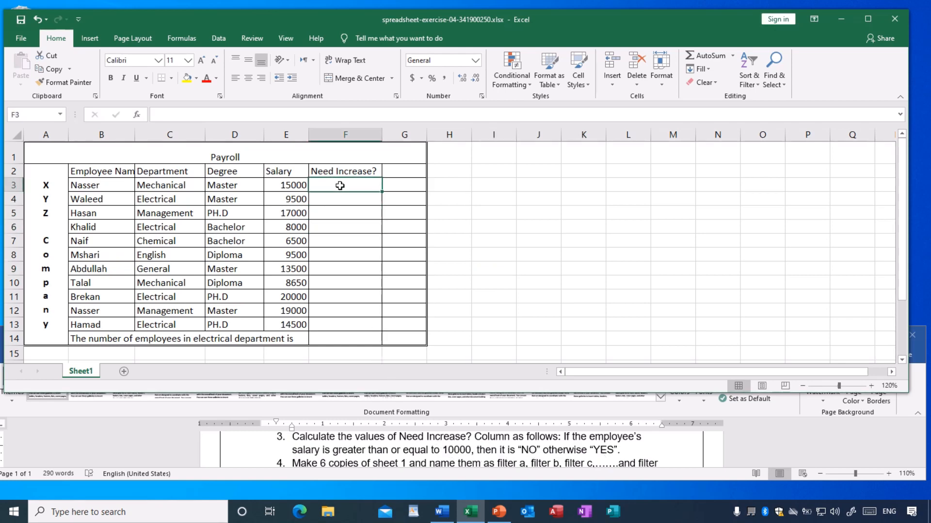
left_click(341, 226)
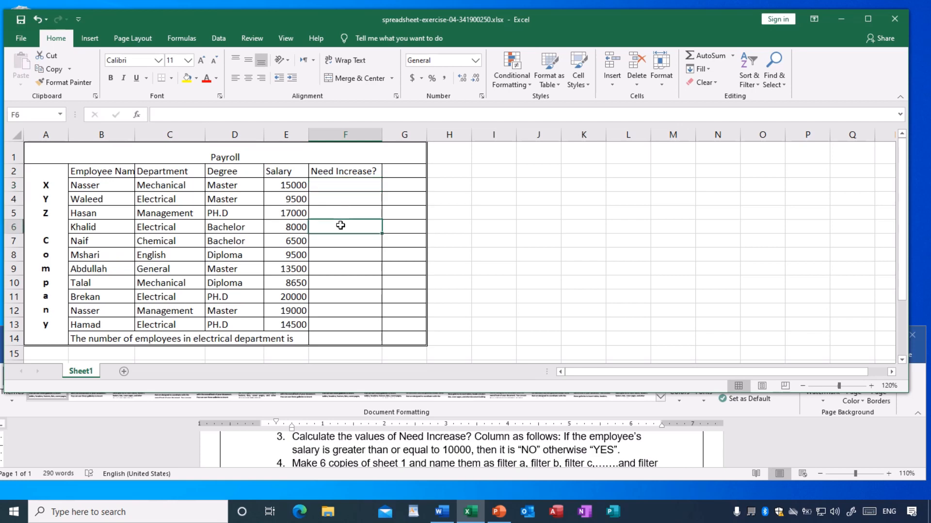
left_click(287, 188)
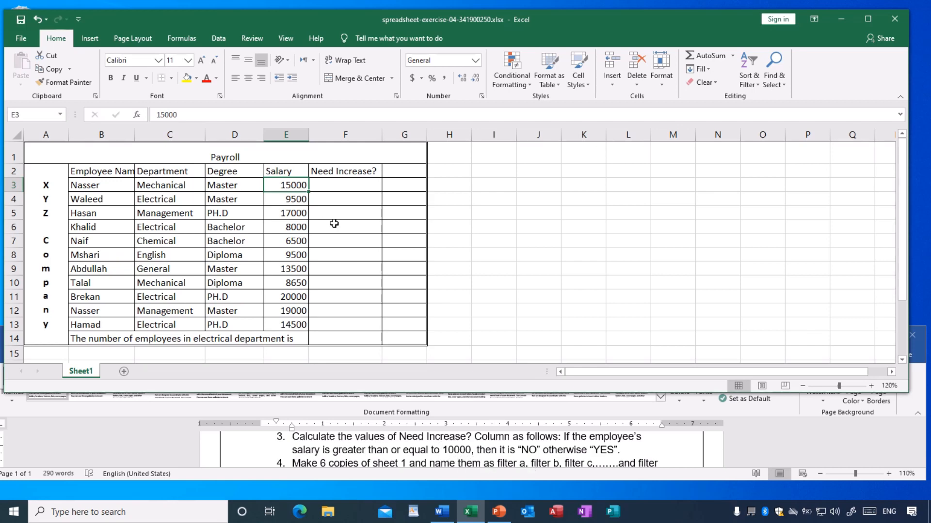
left_click(343, 185)
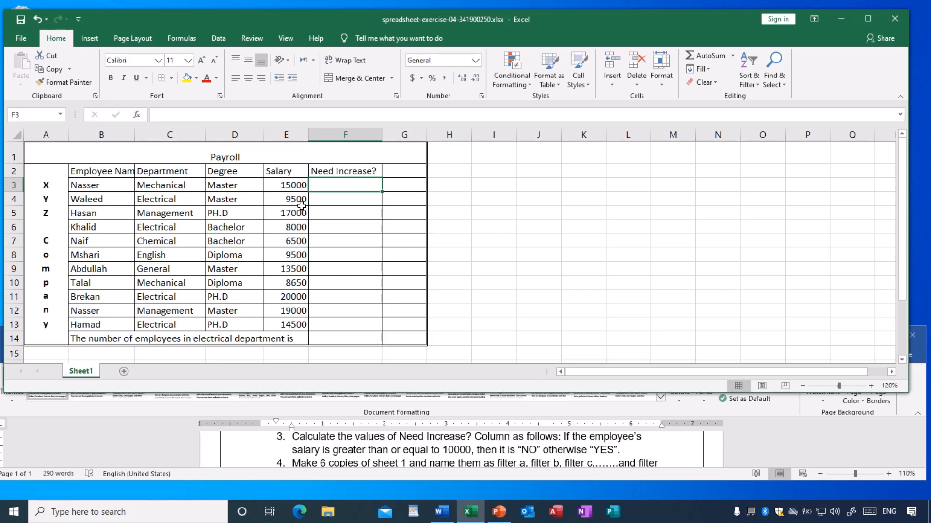
left_click(329, 200)
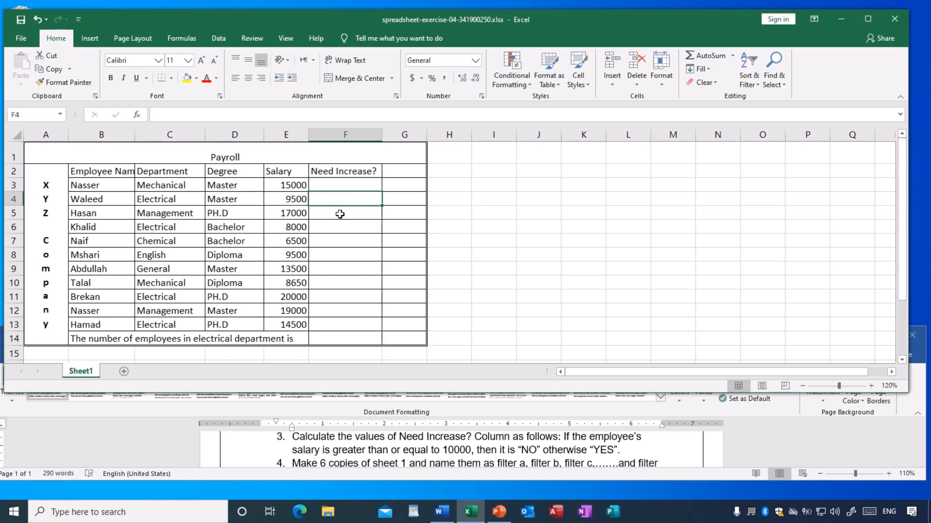
left_click(338, 229)
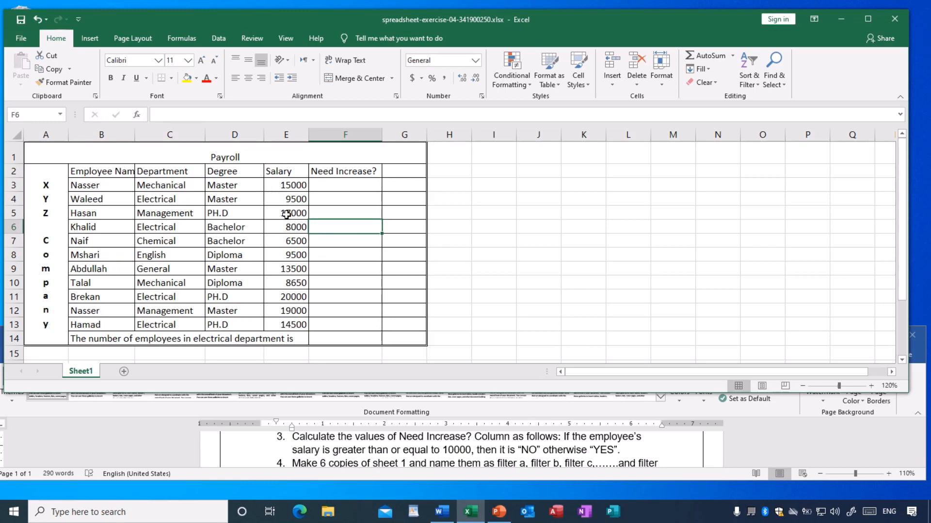
left_click(338, 188)
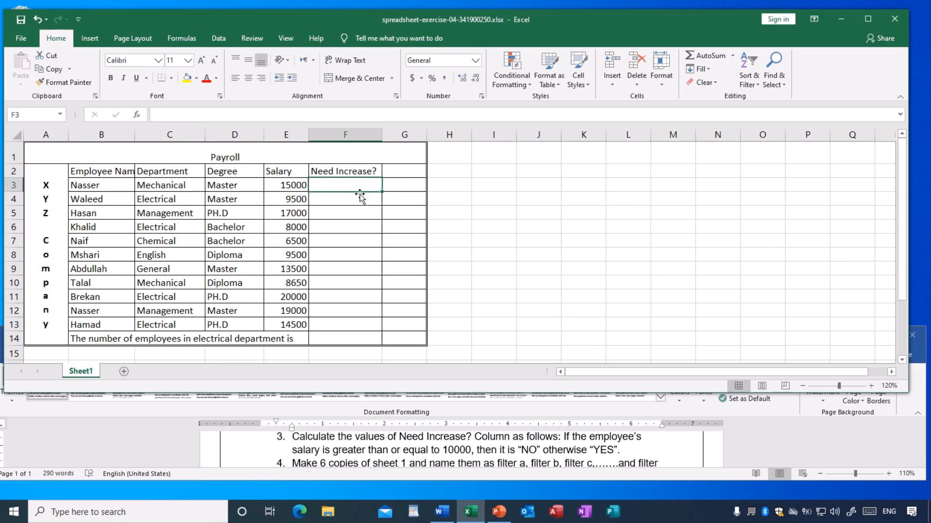
left_click(292, 203)
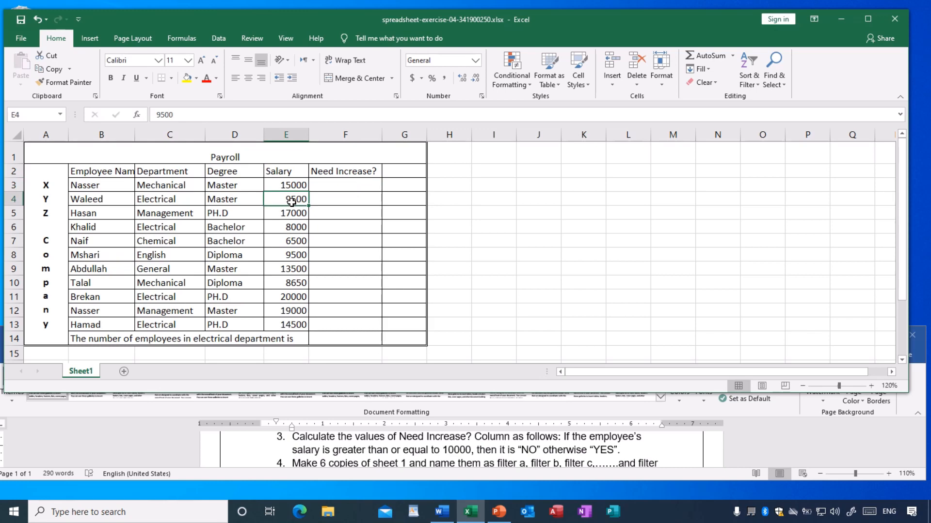
left_click(341, 199)
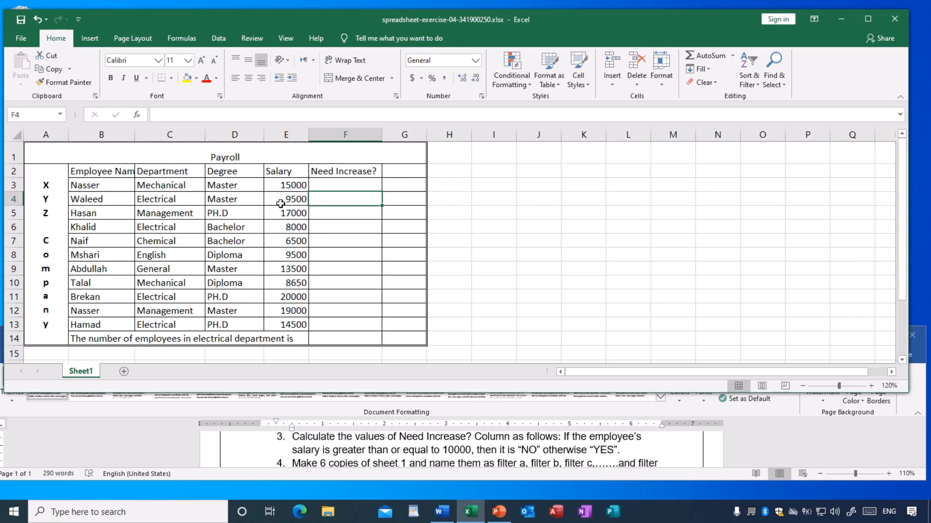
Start an IF formula in cell F3 that tests whether the salary in E3 is greater than or equal to 10000.
left_click(340, 232)
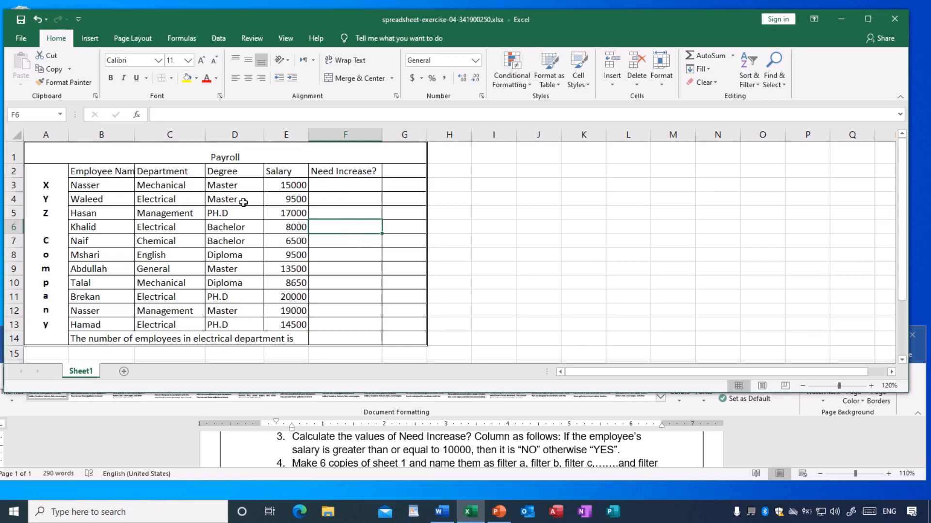
left_click(341, 187)
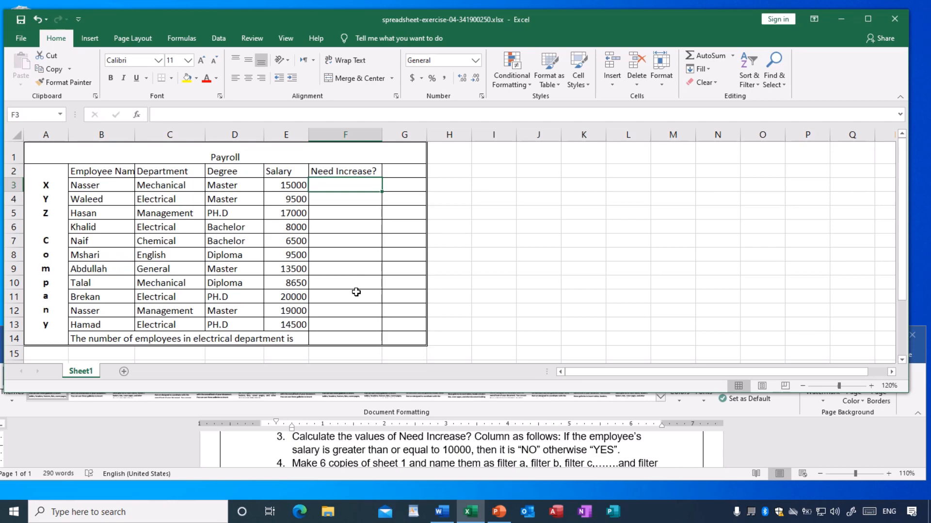
type("=")
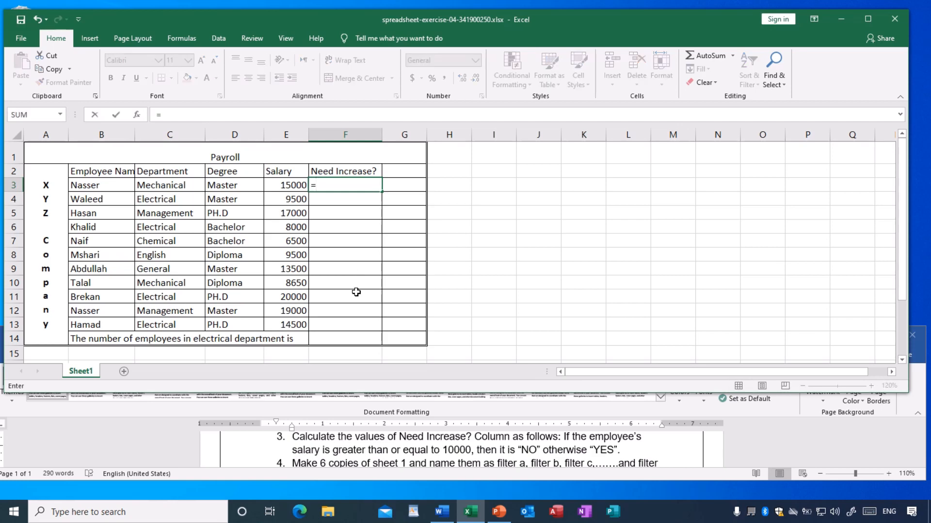
type("if(")
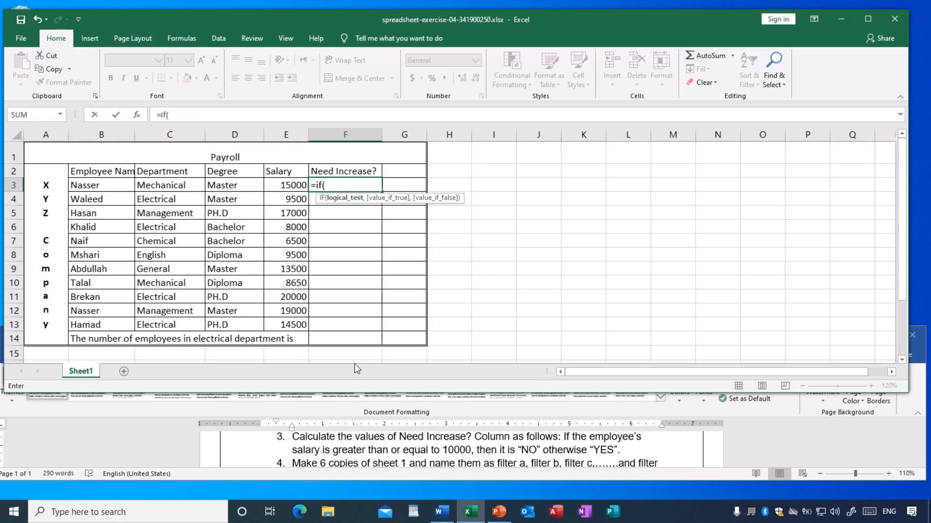
type("f")
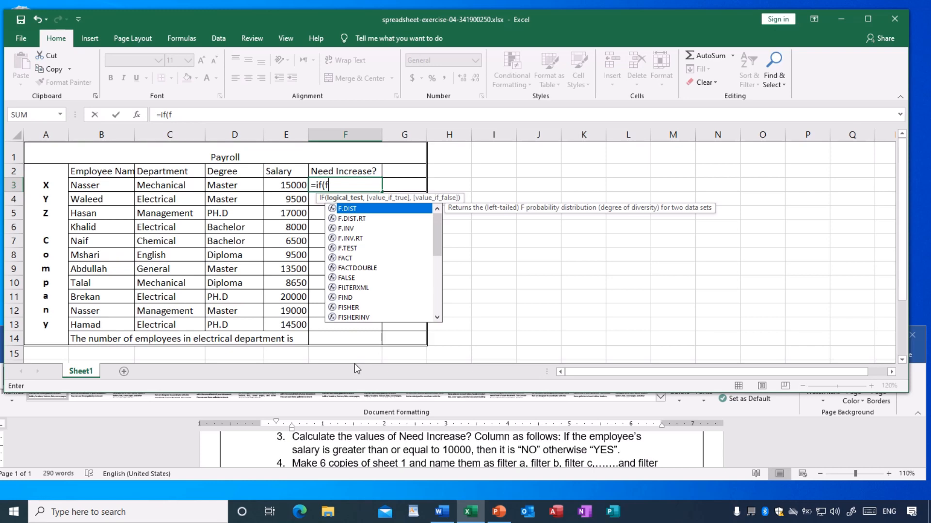
type("3")
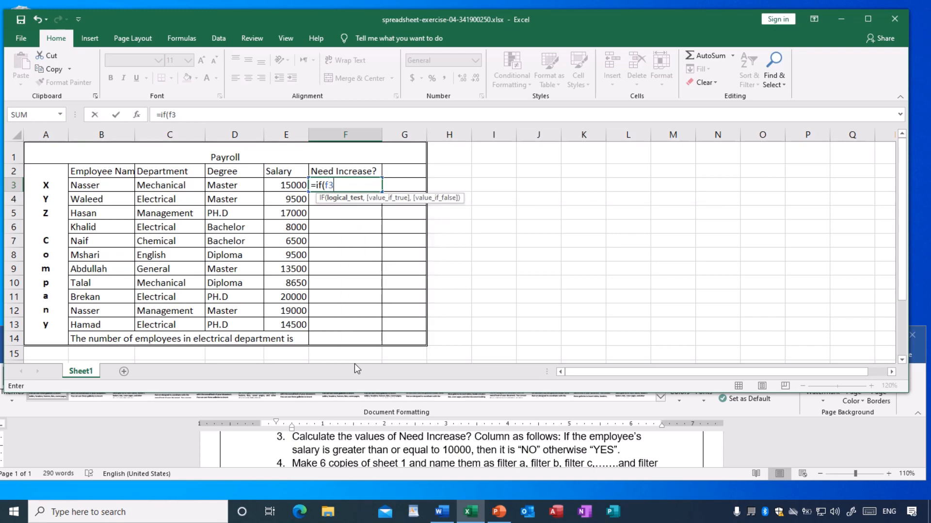
key("BackSpace")
key("BackSpace")
type("e3>=")
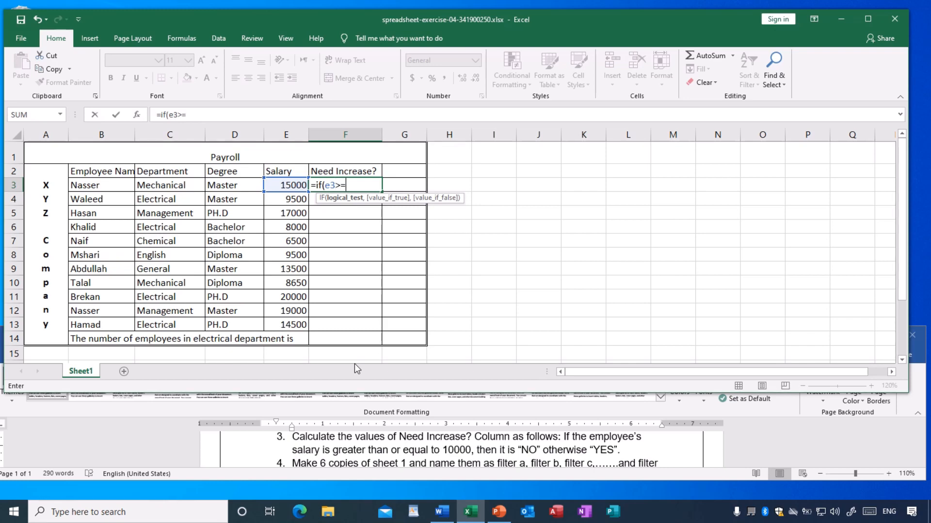
type("10000,")
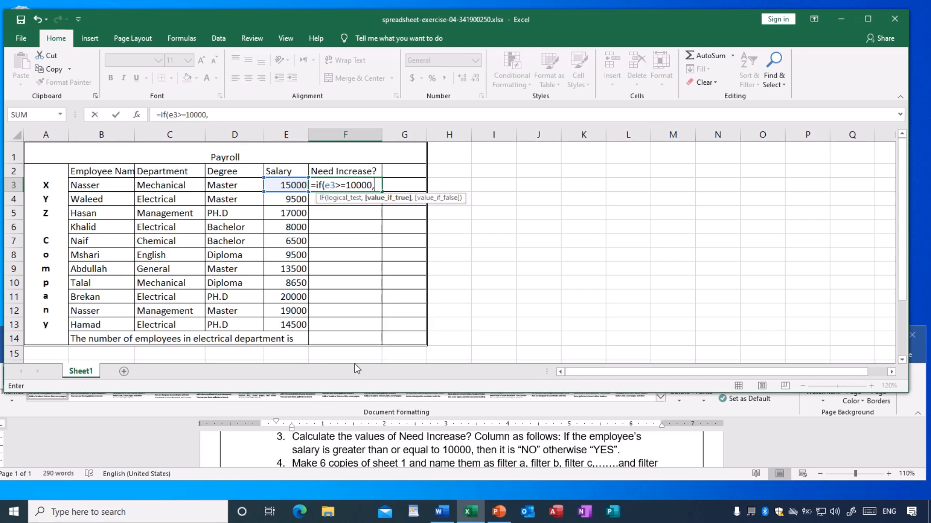
Complete the IF formula in F3 so it returns "No" when the condition is true and "Yes" otherwise.
type("\"No\",")
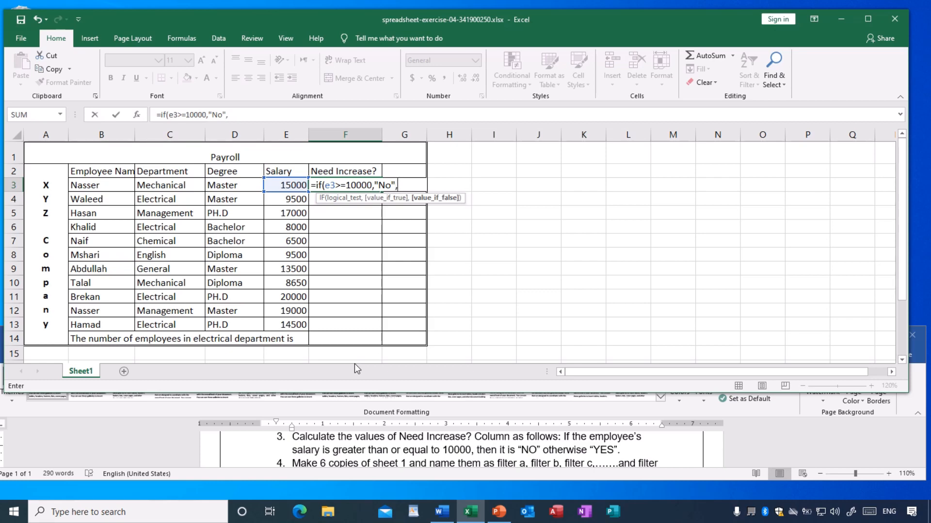
type("\"Yes\")")
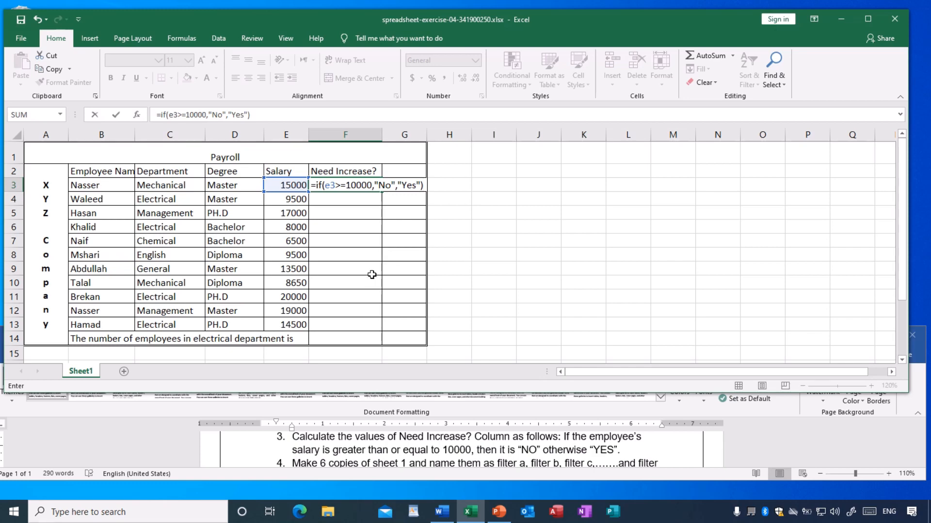
key("Return")
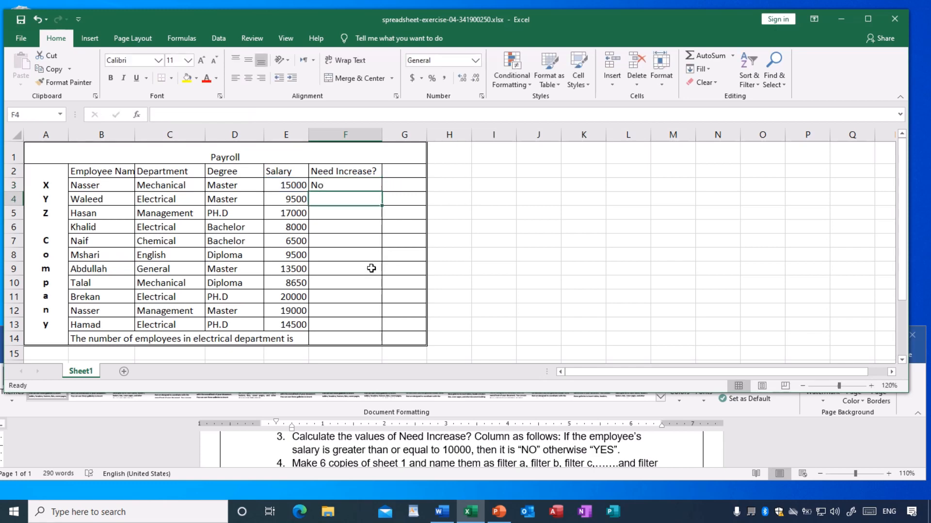
Fill the F3 formula down the Need Increase? column through cell F13.
left_click(353, 230)
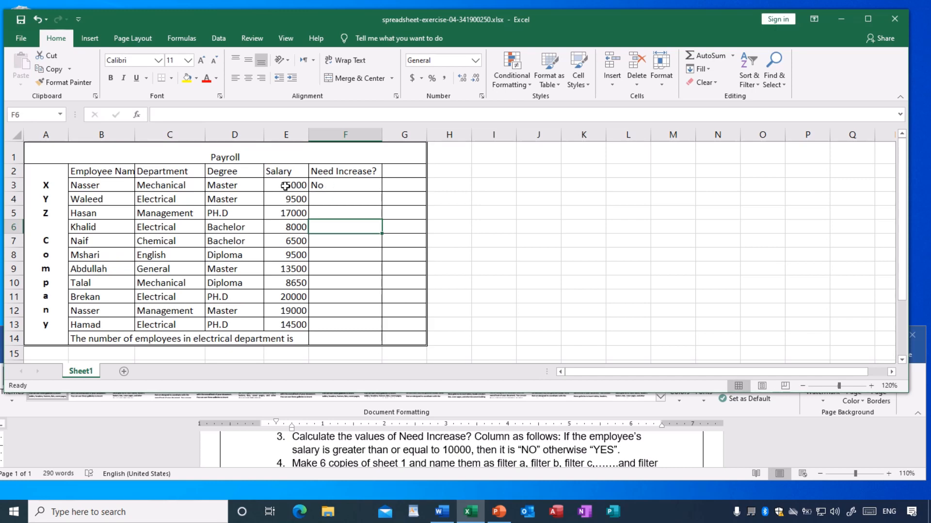
left_click(344, 185)
left_click(340, 199)
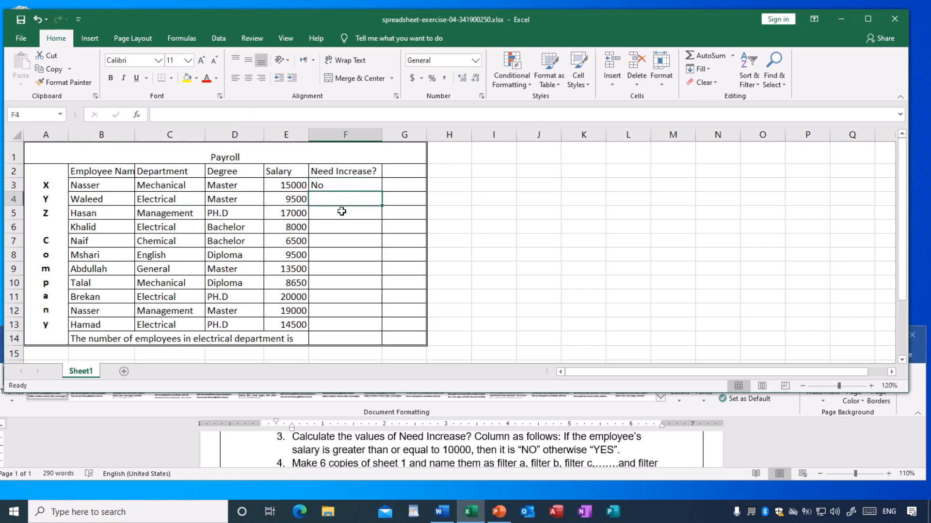
left_click(348, 242)
left_click(349, 272)
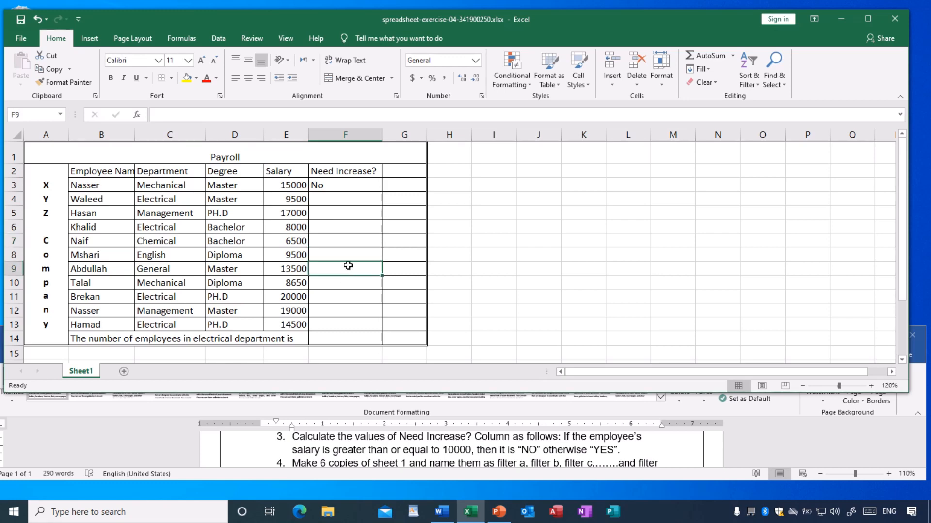
left_click(345, 186)
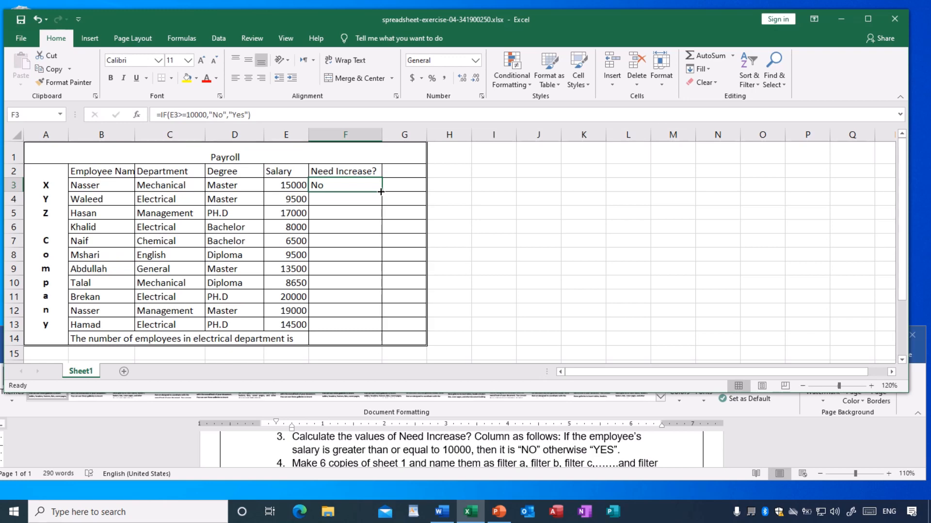
left_click_drag(382, 192, 376, 332)
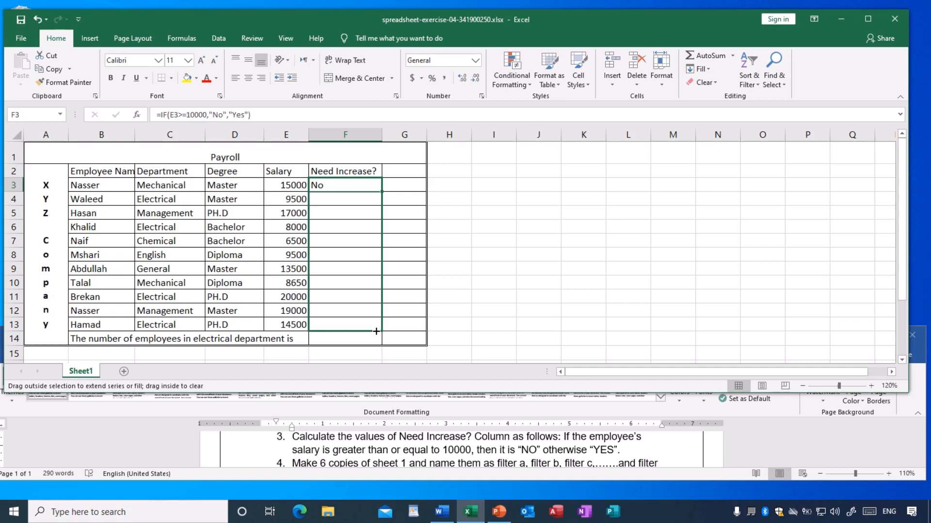
left_click_drag(376, 331, 376, 332)
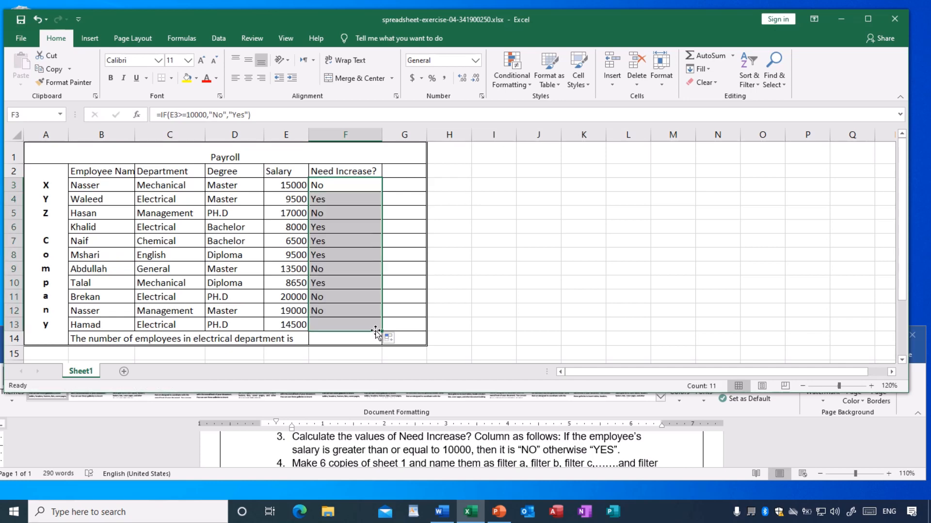
Check the formulas in F4 and F9 against their salaries, and read exercise instruction 4 in the Word document.
left_click(532, 308)
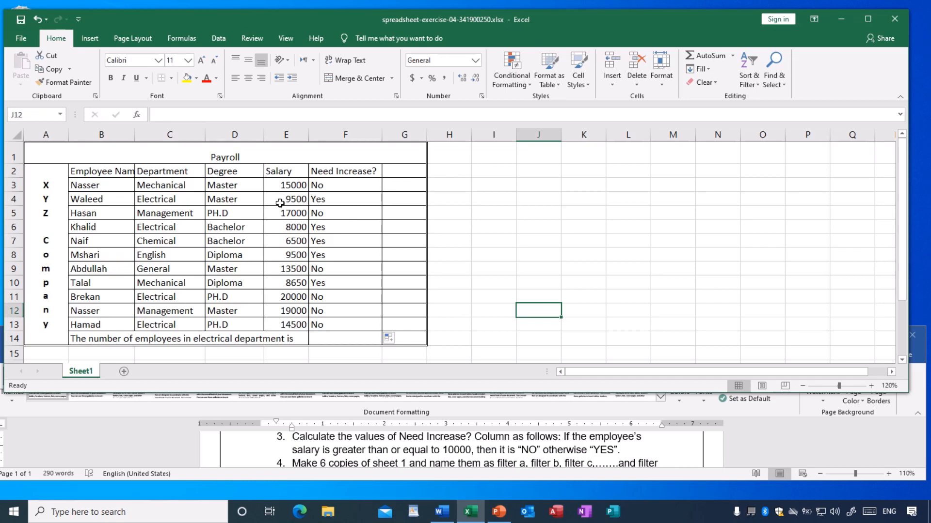
left_click(329, 199)
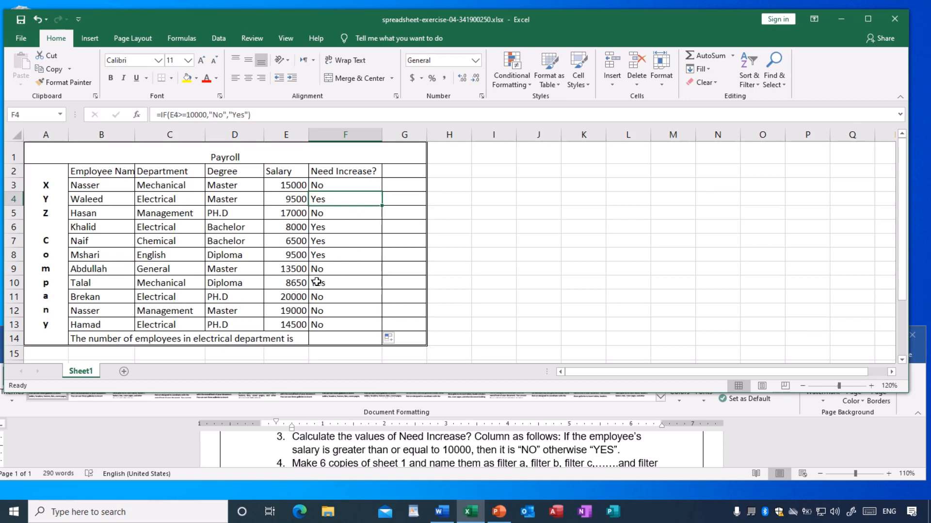
left_click(330, 270)
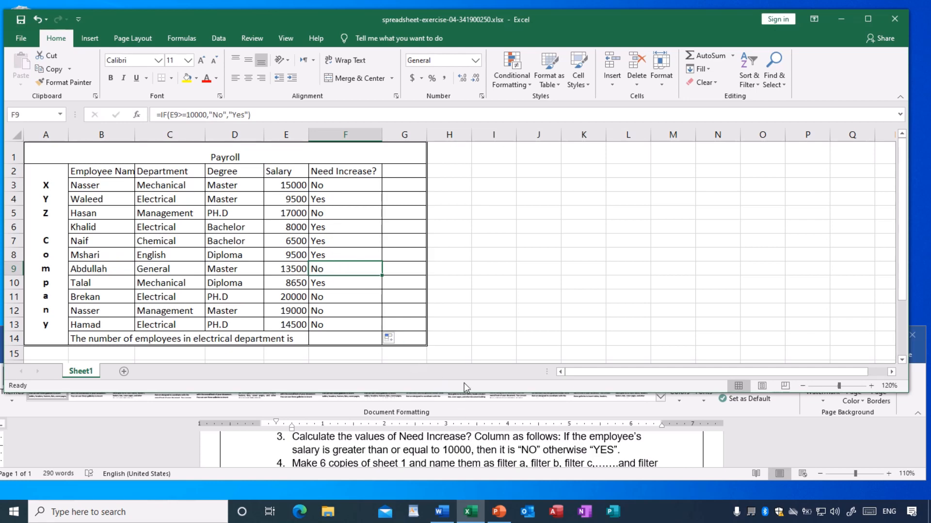
left_click(488, 309)
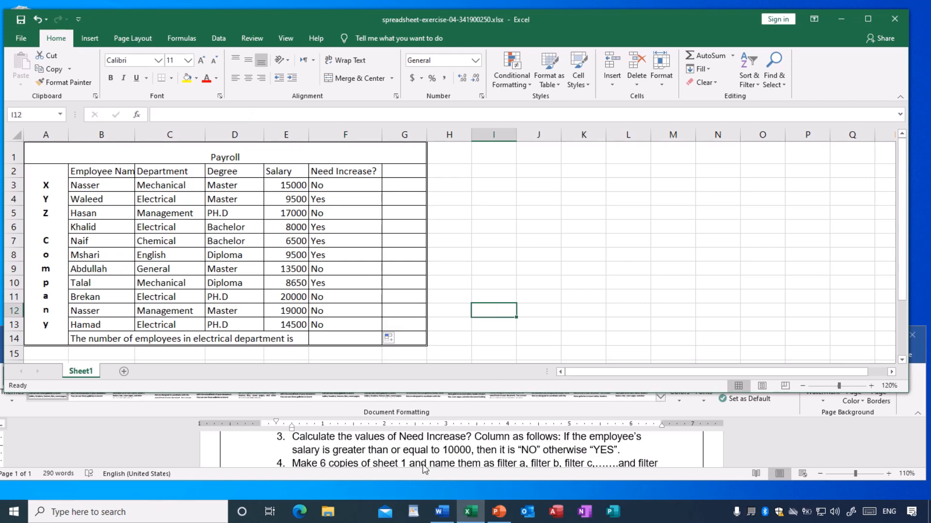
left_click(23, 24)
scroll(348, 457, "down", 1)
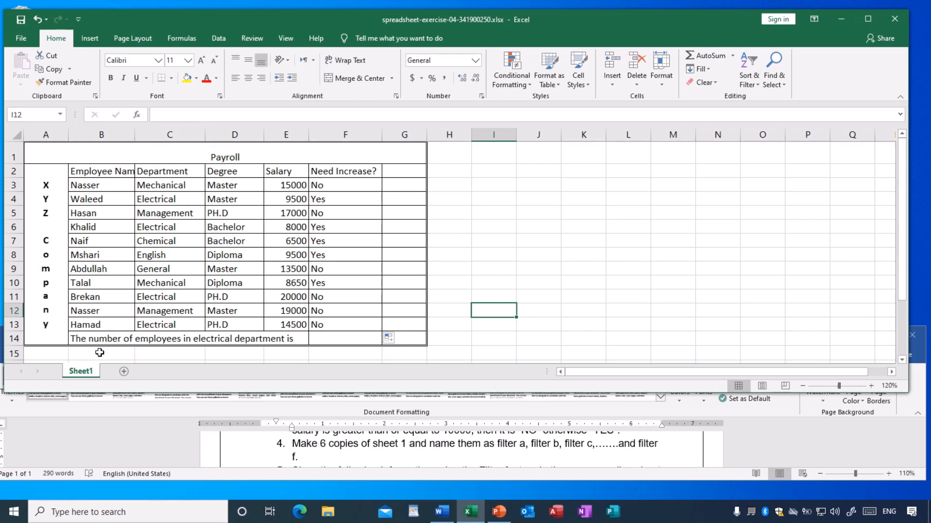
Create a copy of Sheet1 at the end of the same workbook.
right_click(87, 374)
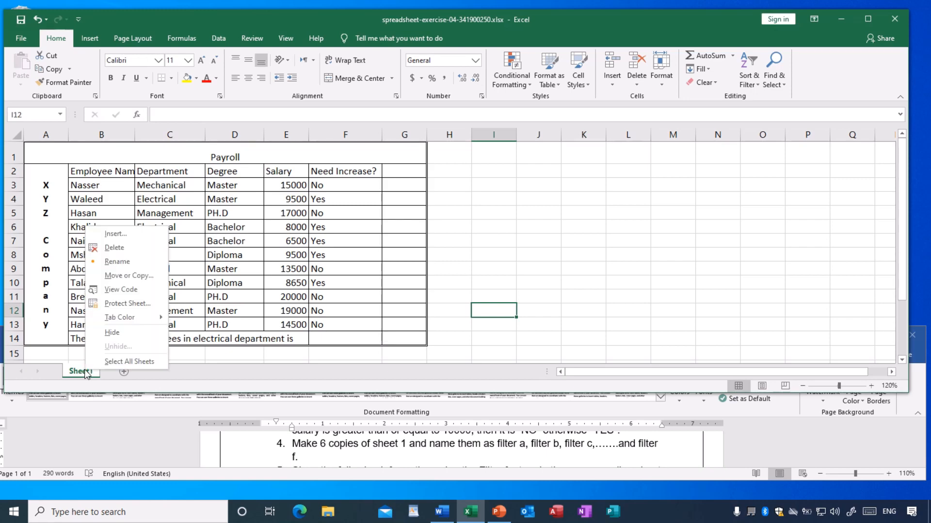
left_click(133, 277)
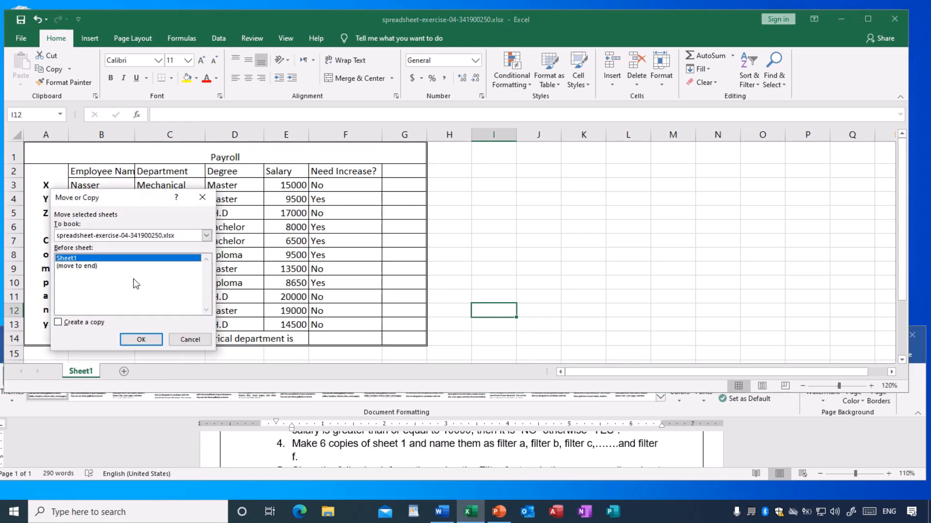
left_click(76, 267)
left_click(58, 322)
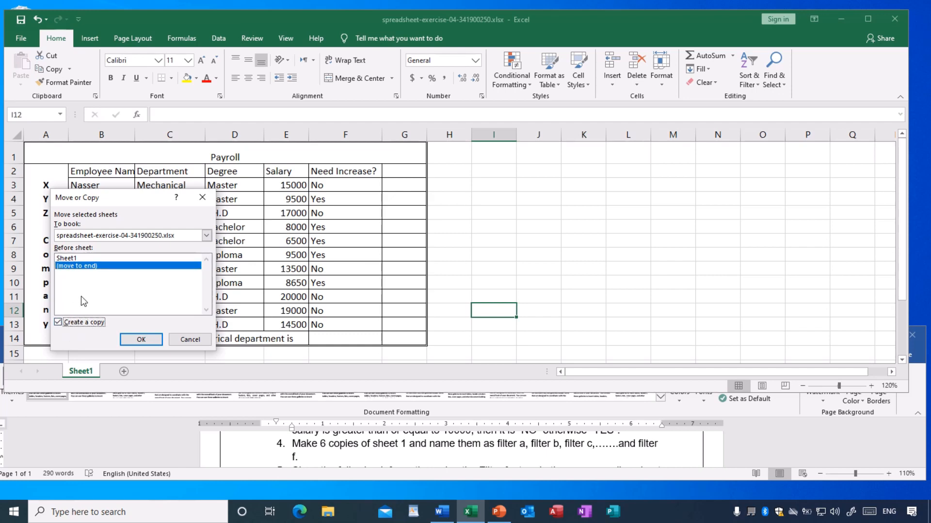
left_click(145, 341)
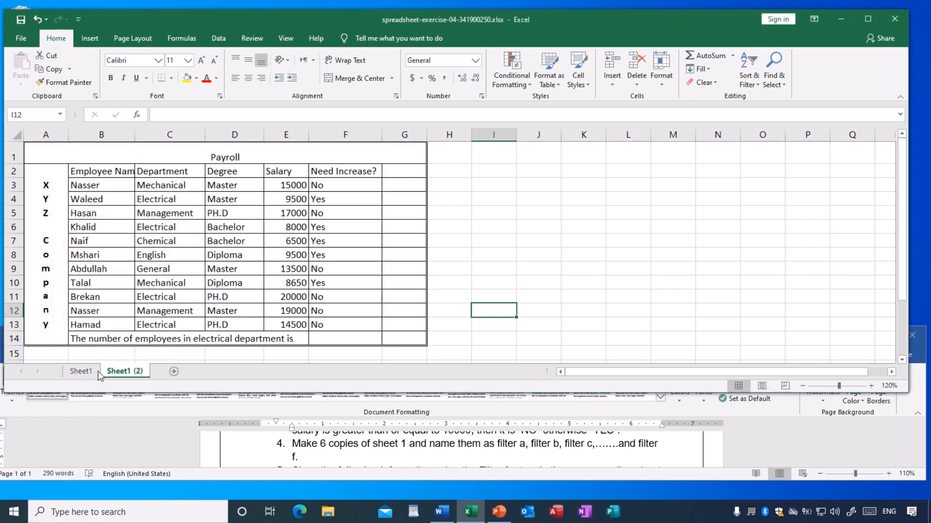
Compare the copied sheet with Sheet1 and rename the copy Filter a.
left_click(79, 372)
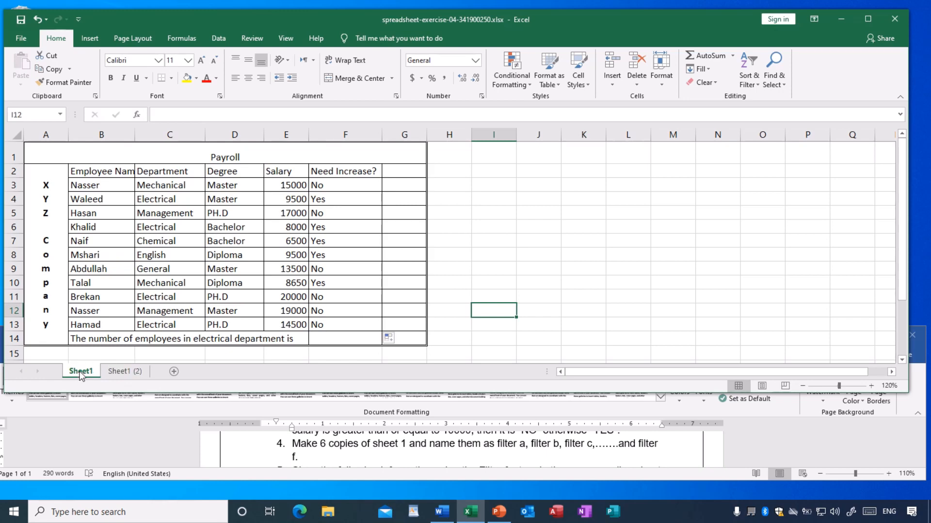
left_click(112, 372)
left_click(80, 372)
left_click(123, 373)
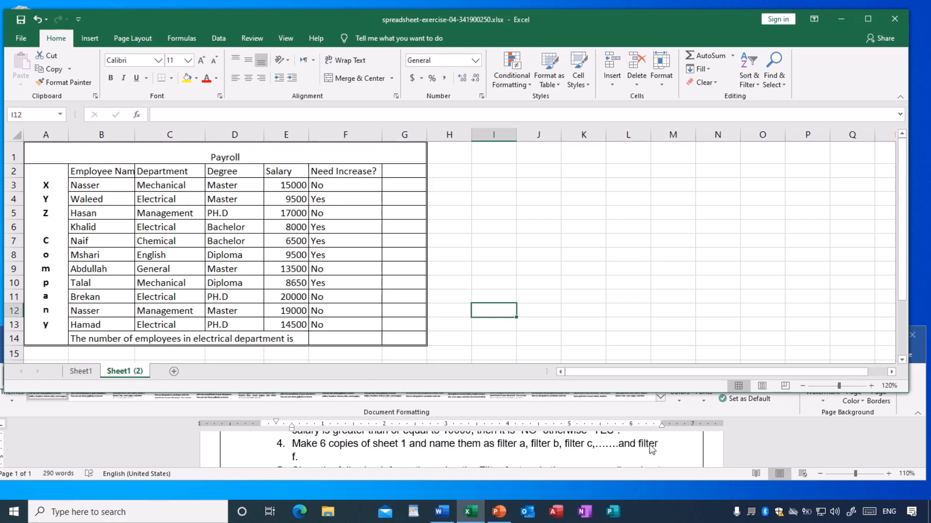
double_click(136, 371)
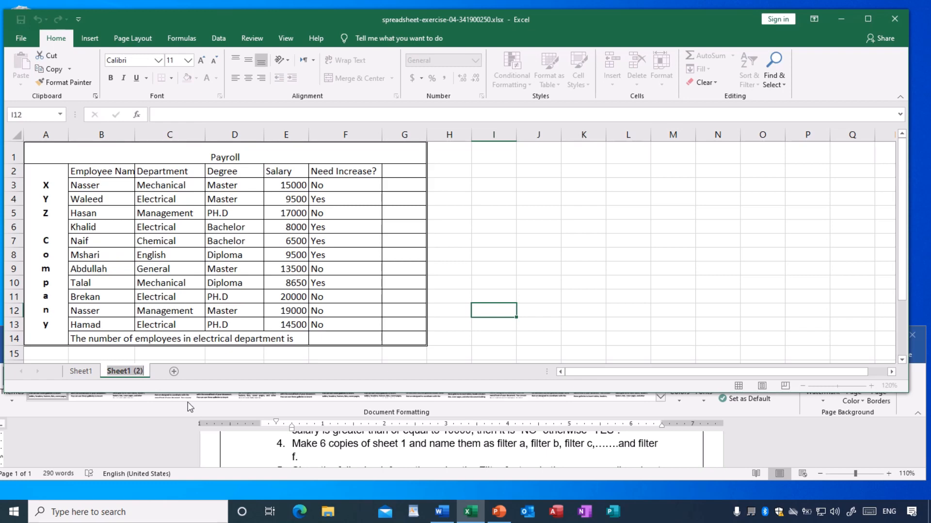
type("Filter a")
key("Return")
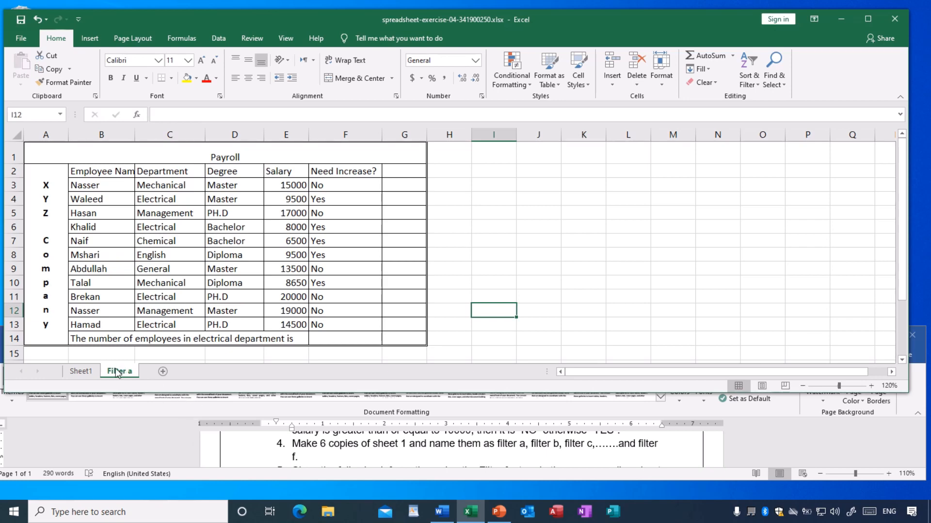
Create another copy of Sheet1 at the end of the same workbook.
left_click(91, 375)
right_click(90, 374)
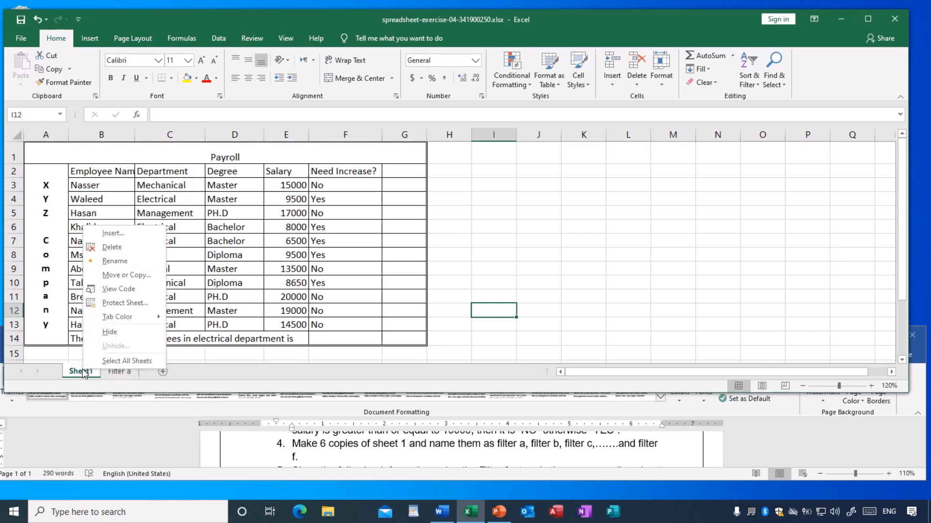
left_click(120, 276)
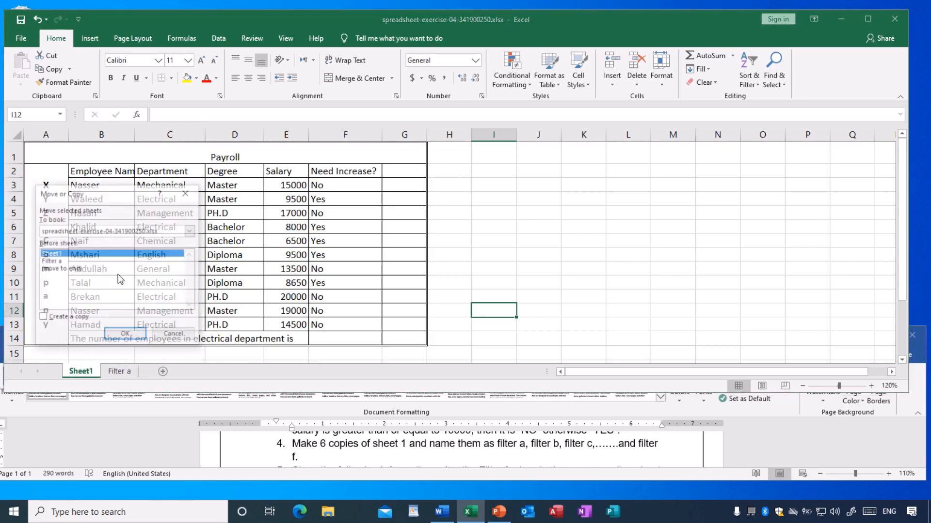
left_click(61, 270)
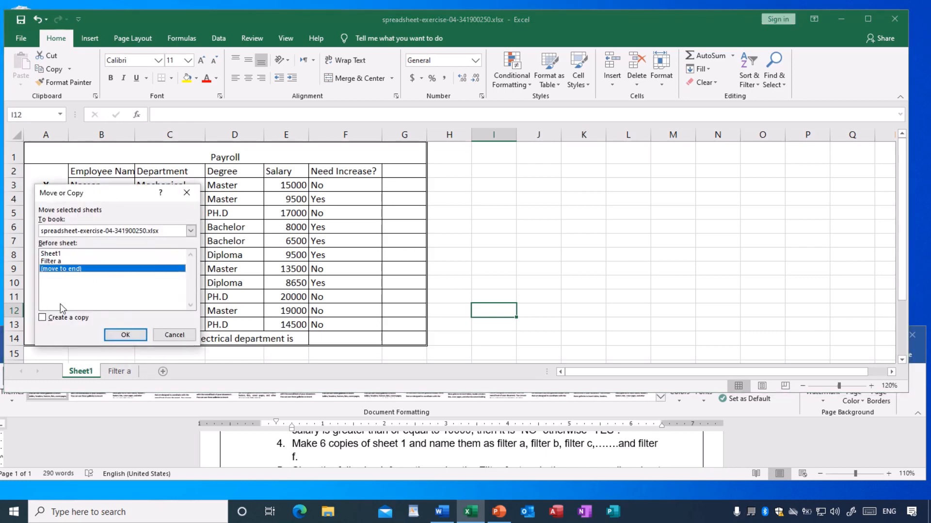
left_click(42, 317)
left_click(124, 335)
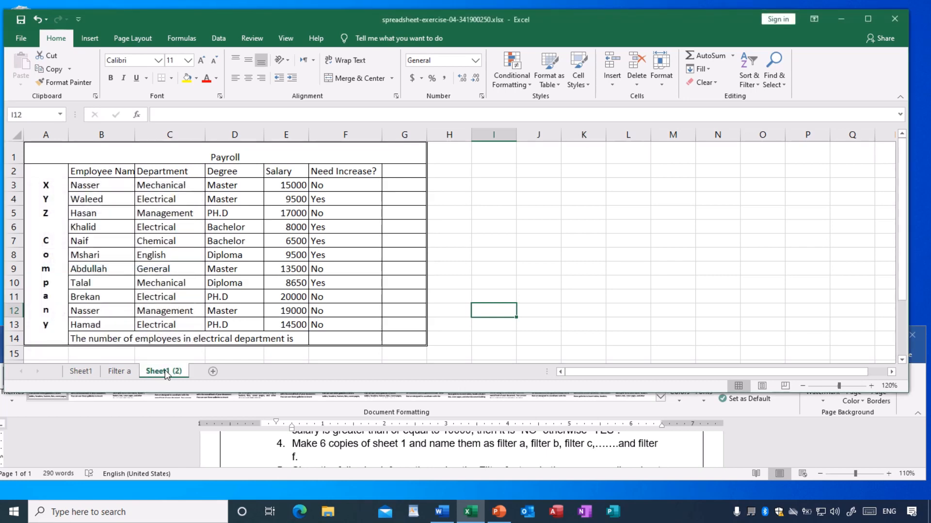
Rename the new Sheet1 copy as Filter b.
double_click(164, 371)
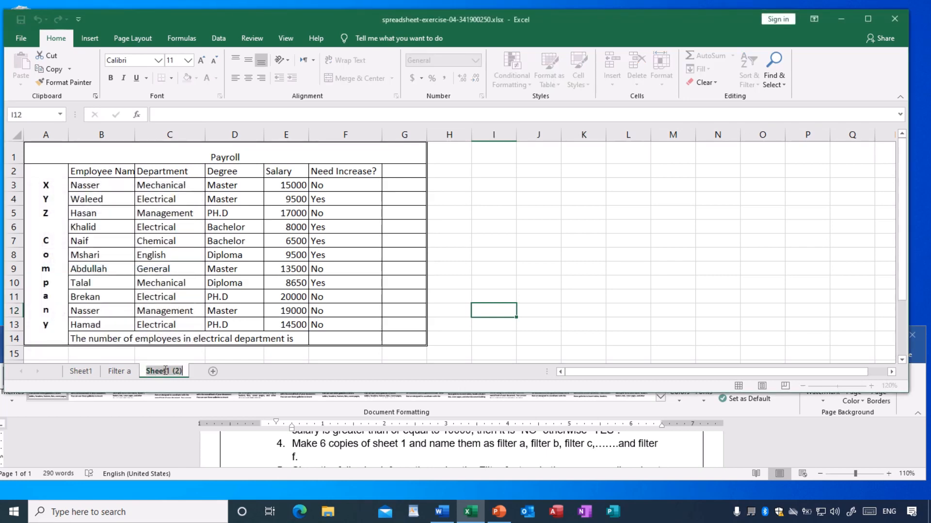
type("Filter b")
key("Return")
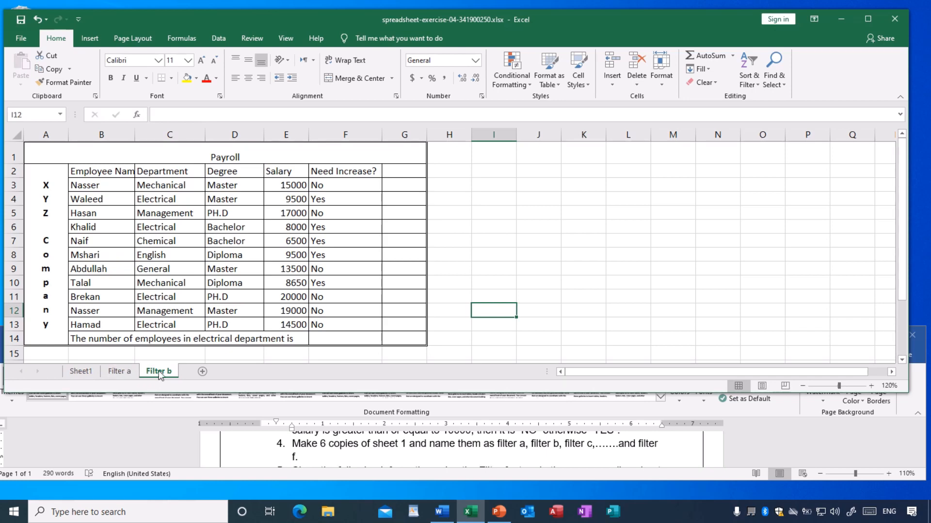
Look through the existing sheets and create a copy of Filter b at the end of the workbook.
left_click(80, 371)
left_click(121, 372)
left_click(156, 372)
right_click(156, 371)
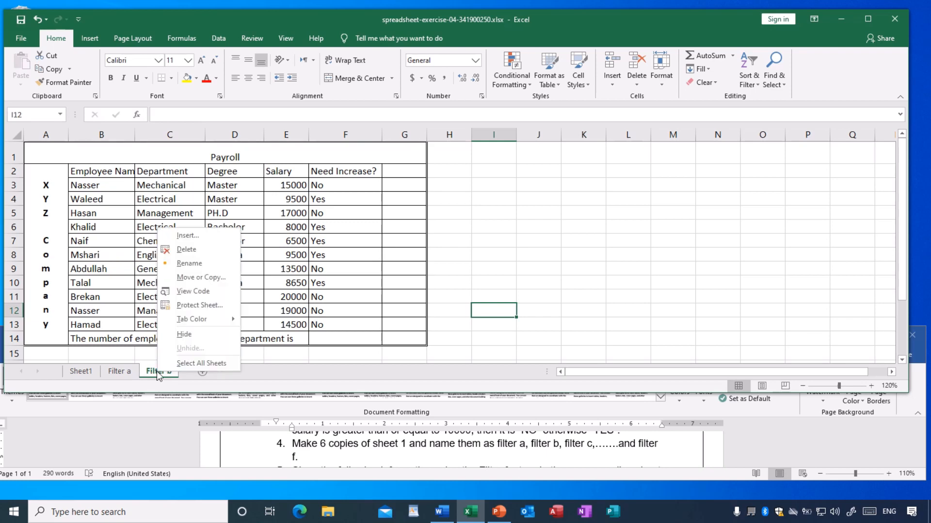
left_click(201, 280)
left_click(126, 326)
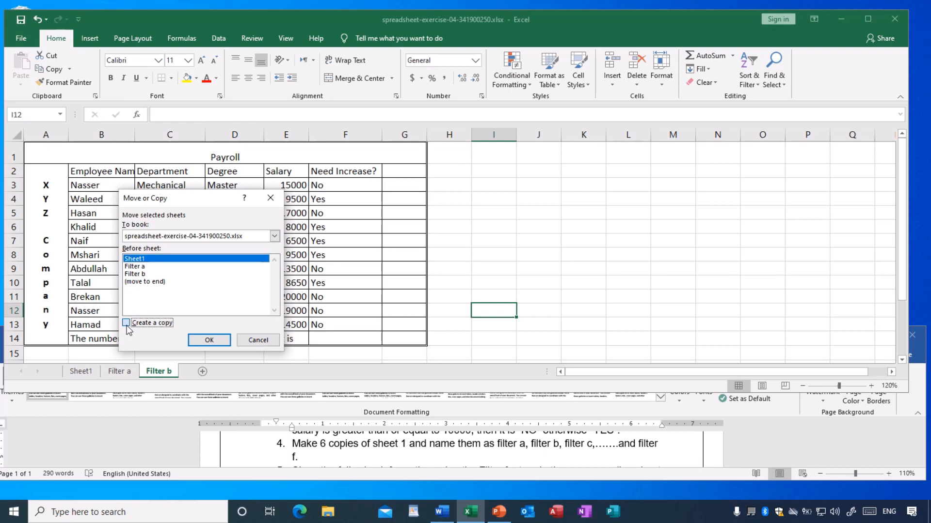
left_click(141, 283)
left_click(209, 340)
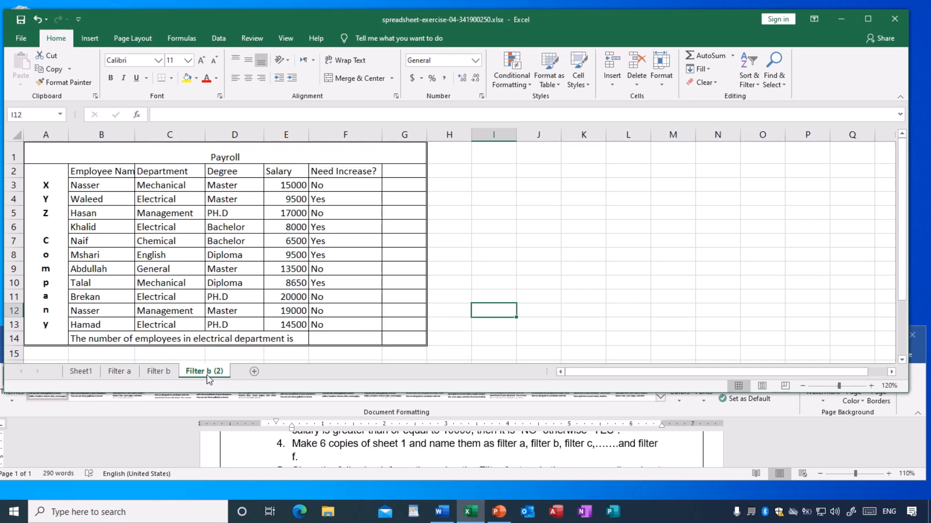
Rename the copy of the Filter b sheet as Filter c.
double_click(206, 373)
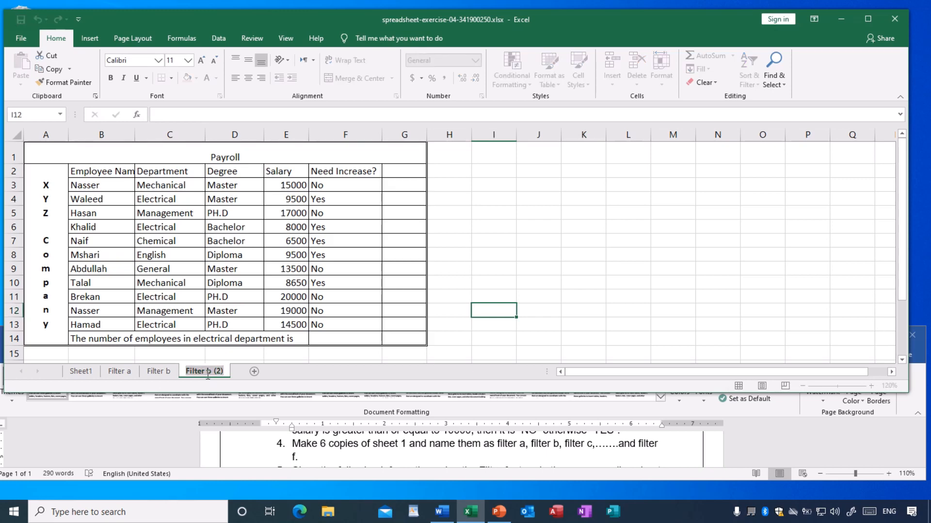
type("Dilter")
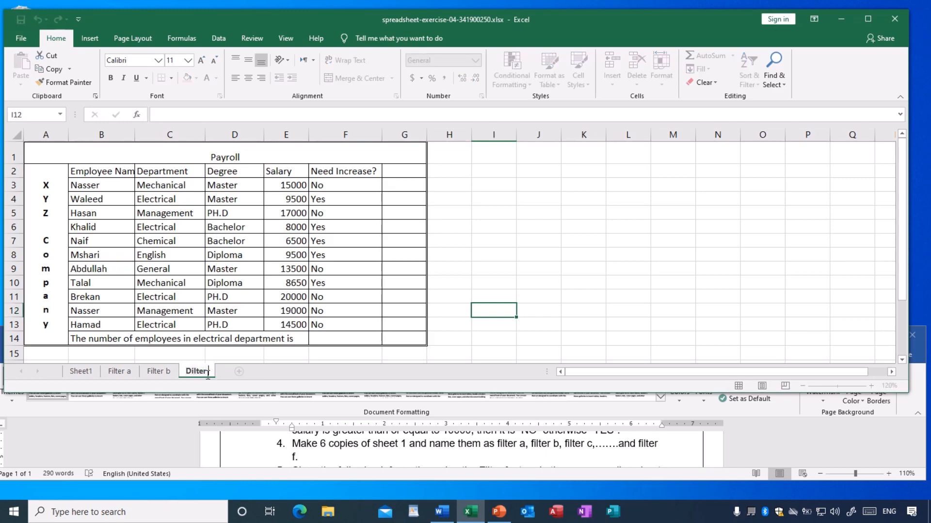
key("BackSpace")
key("BackSpace")
key("BackSpace")
key("BackSpace")
key("BackSpace")
type("Filter c")
key("Return")
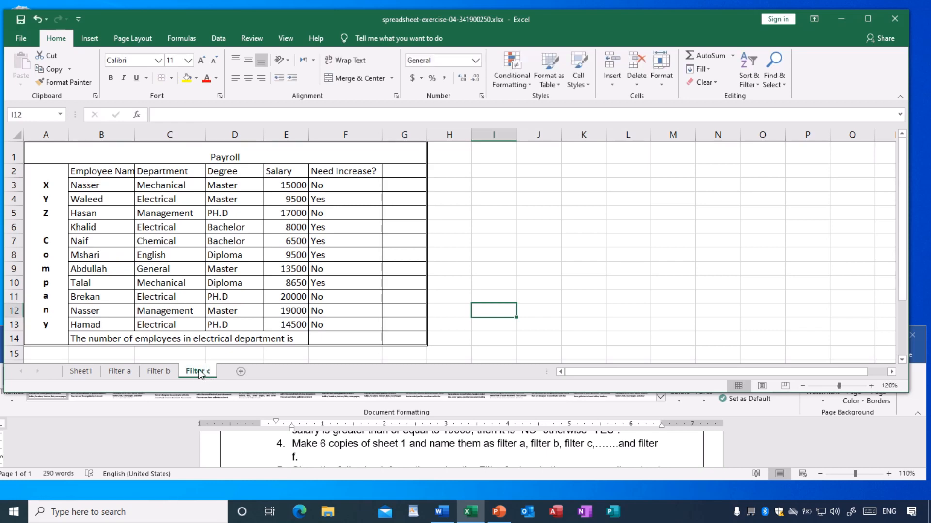
Create a copy of the Filter c sheet at the end of the workbook.
right_click(207, 376)
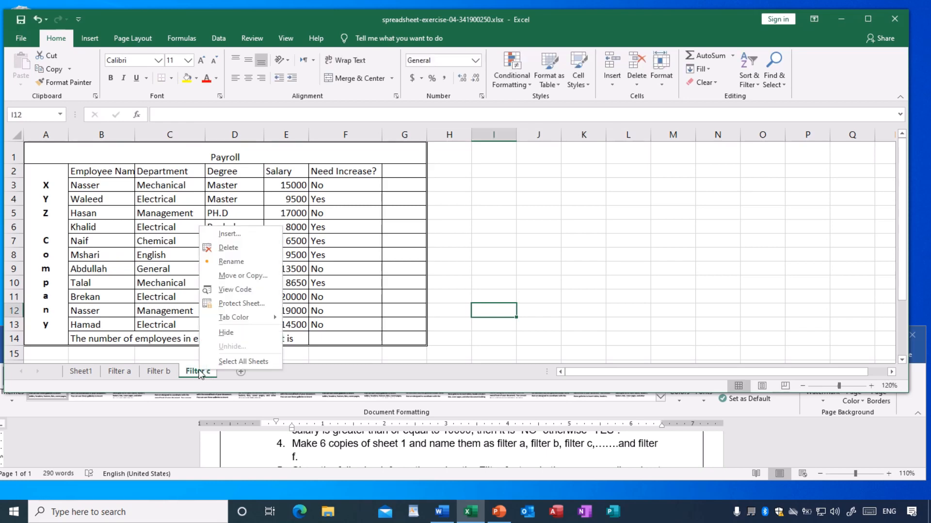
left_click(237, 276)
left_click(184, 288)
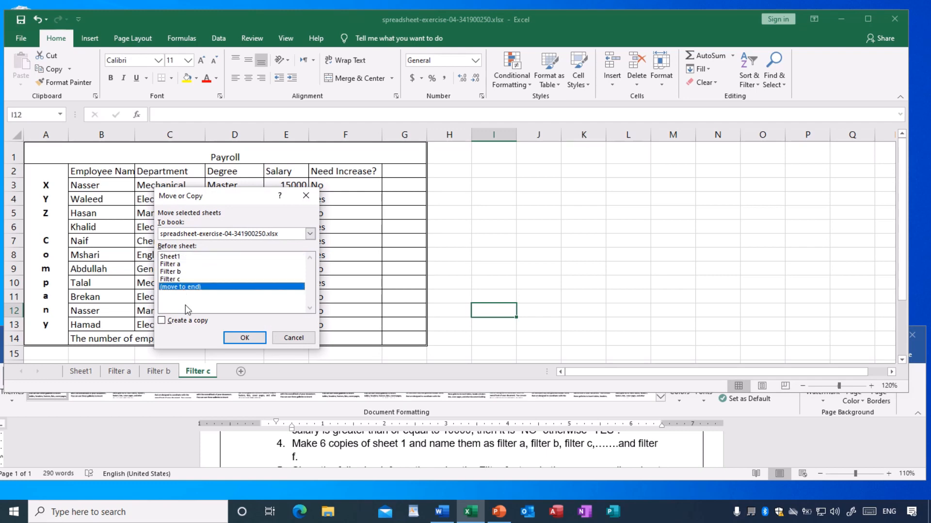
left_click(170, 321)
left_click(244, 338)
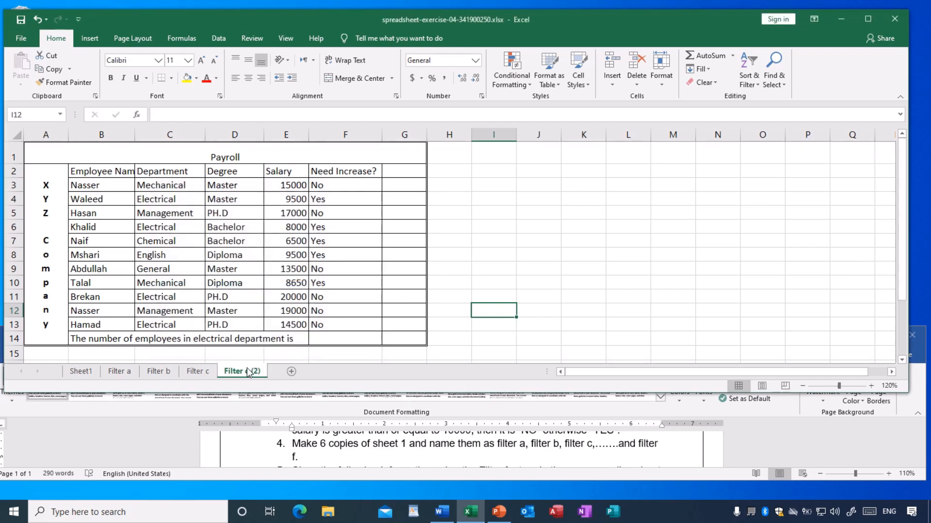
Rename the copy of the Filter c sheet as Filter d.
double_click(247, 371)
type("Fil")
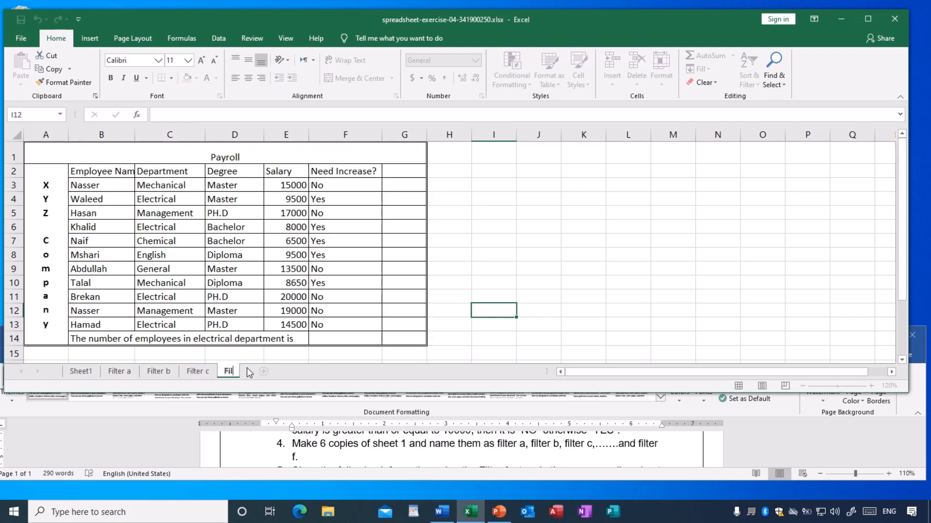
type("ter d")
key("Return")
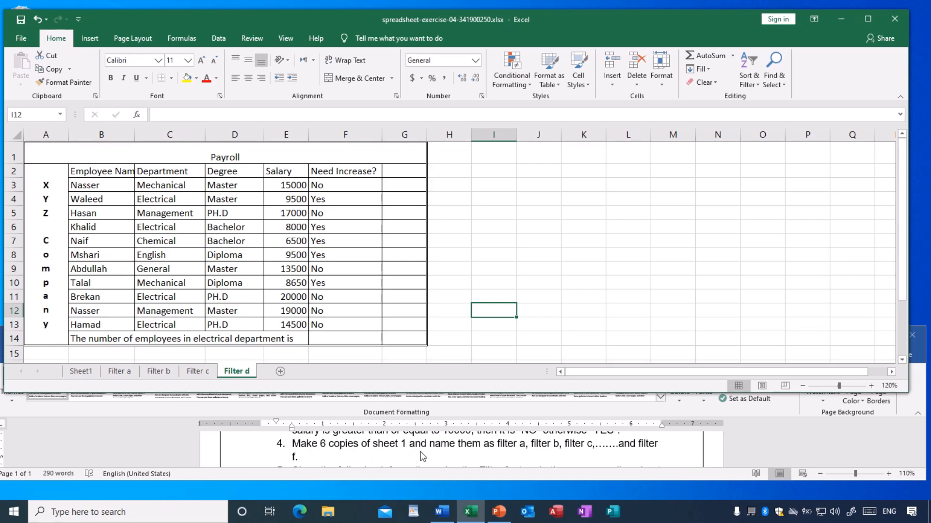
Review sheets Filter a to Filter d and create a copy of Filter d at the end of the workbook.
left_click(116, 372)
left_click(158, 372)
left_click(197, 372)
left_click(224, 372)
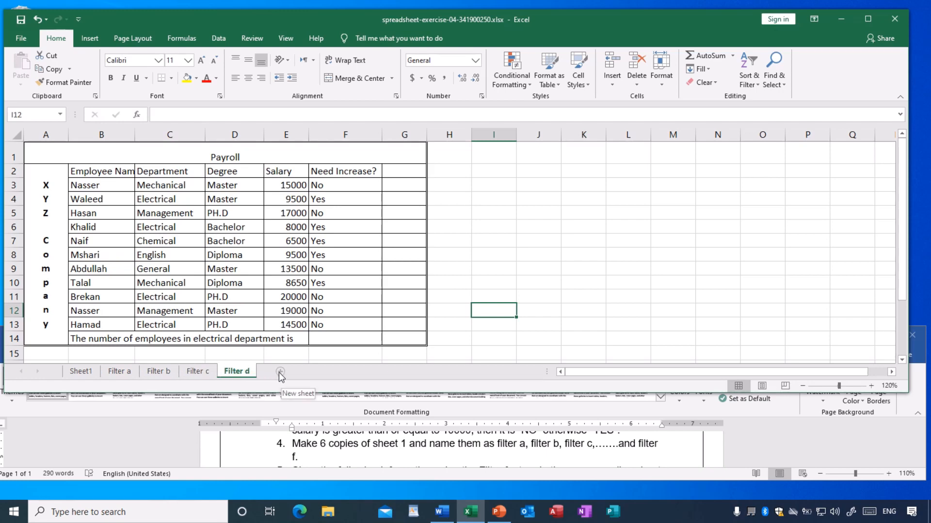
right_click(237, 372)
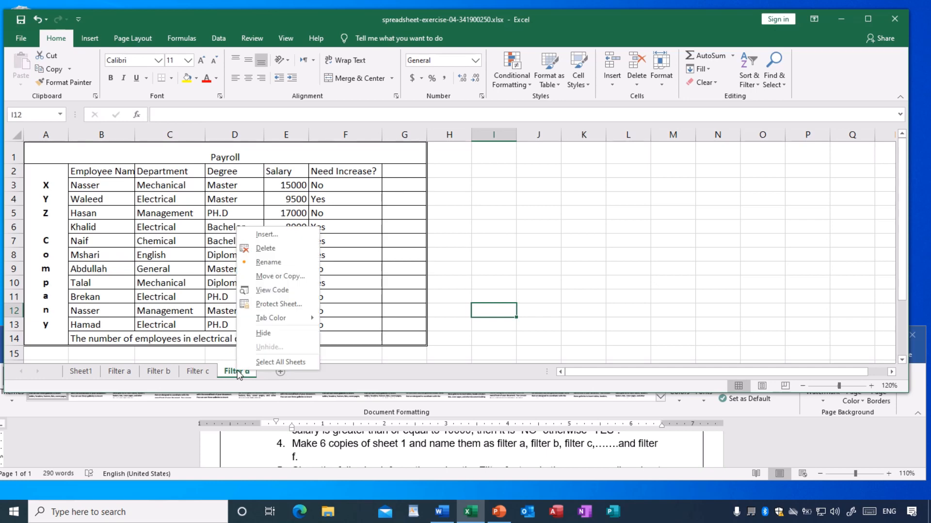
left_click(267, 277)
left_click(217, 293)
left_click(190, 319)
left_click(272, 336)
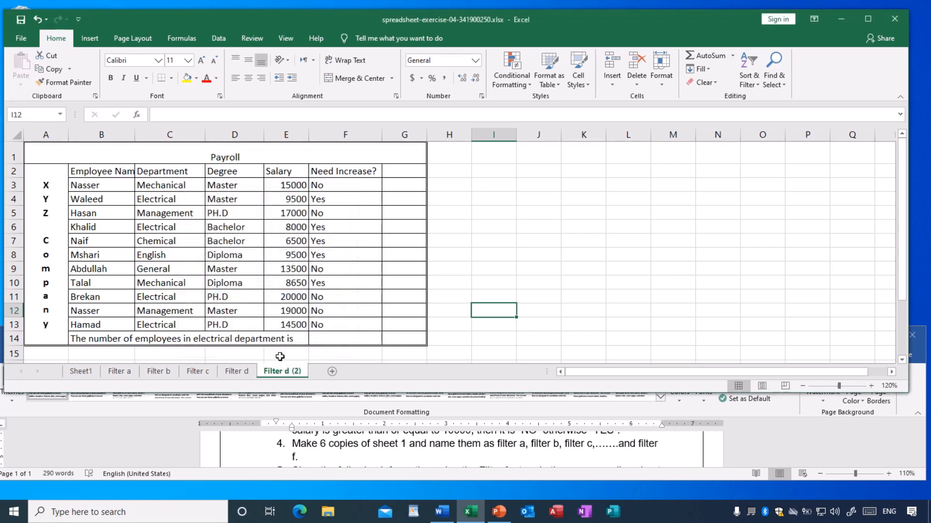
Rename the copy of the Filter d sheet as Filter e.
double_click(277, 372)
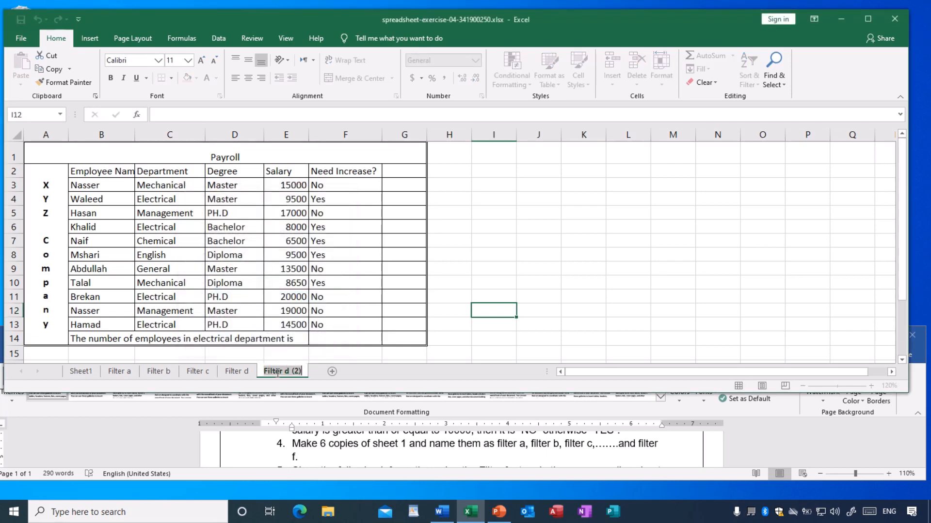
type("Filter e")
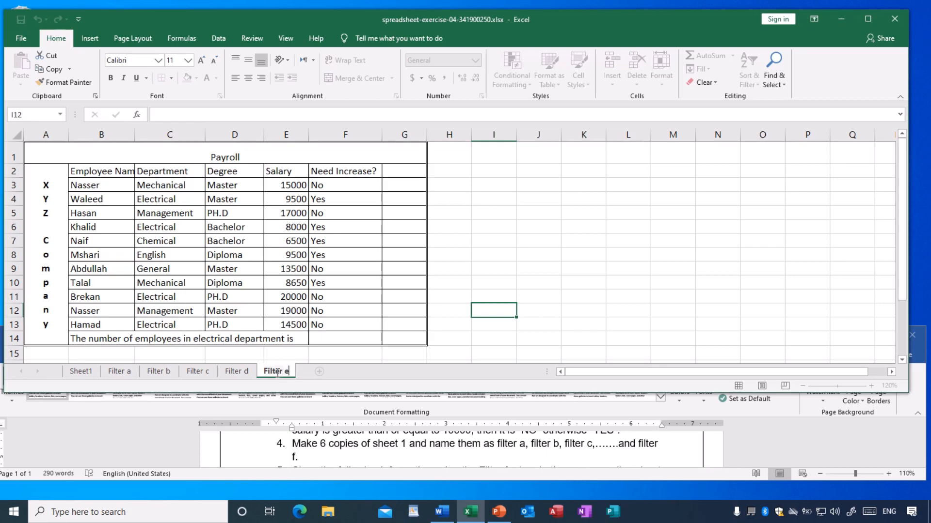
key("Return")
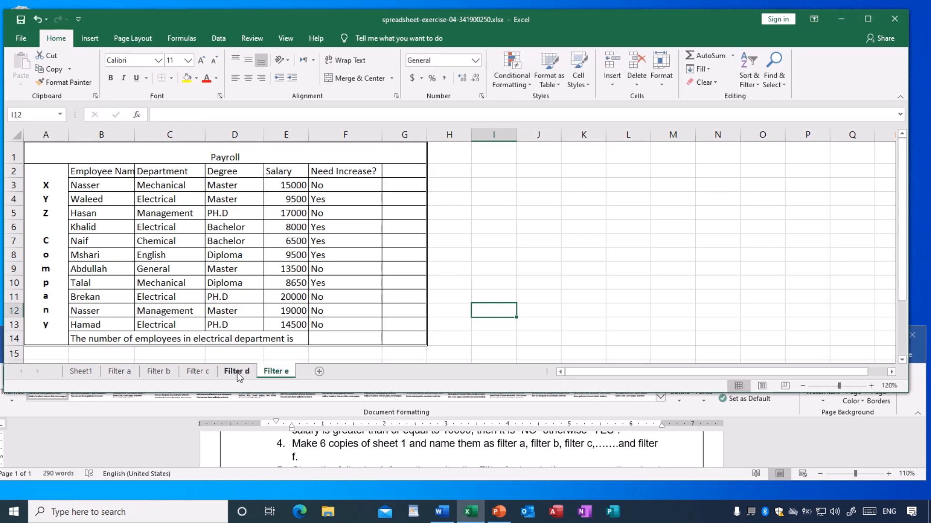
Create a copy of the Filter e sheet at the end of the workbook.
right_click(284, 373)
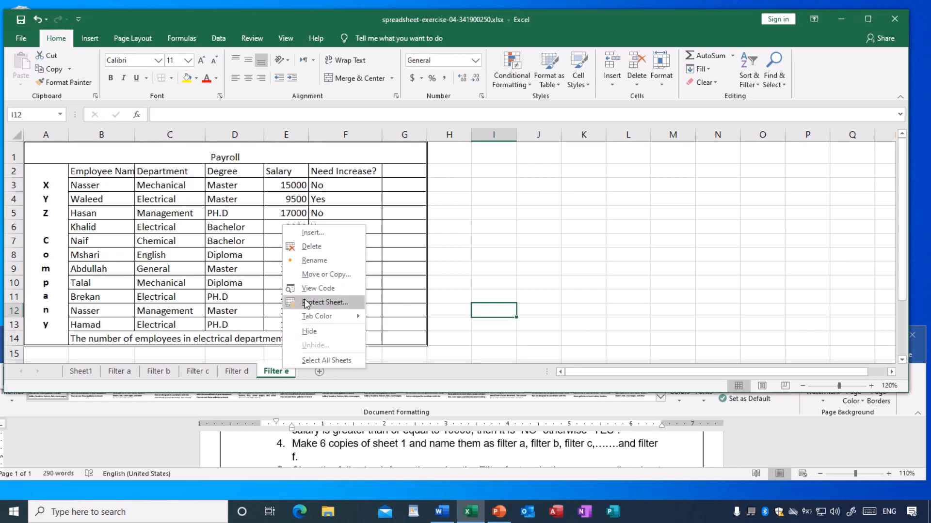
left_click(314, 274)
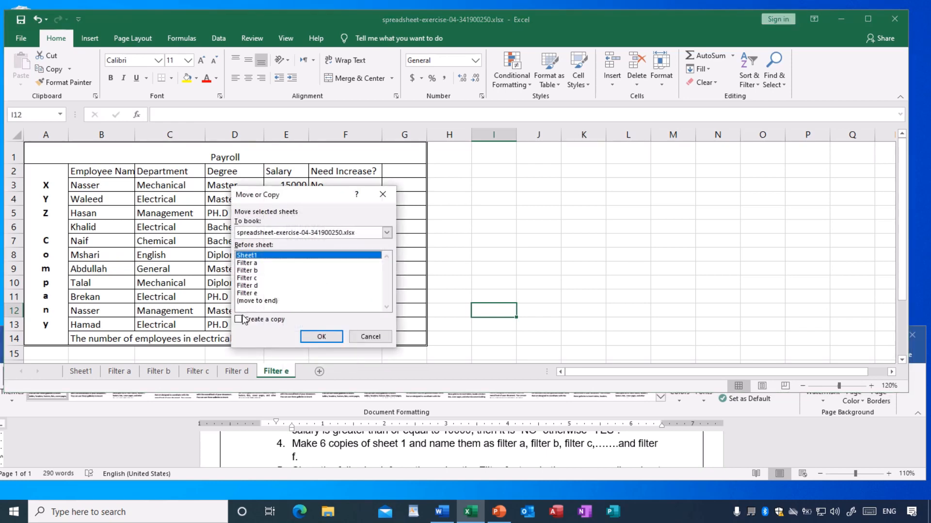
left_click(250, 301)
left_click(239, 319)
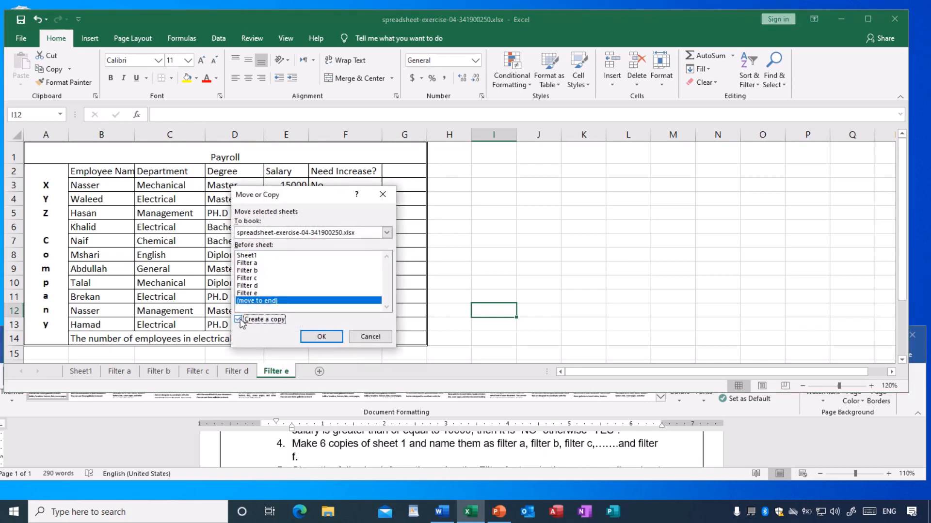
left_click(322, 337)
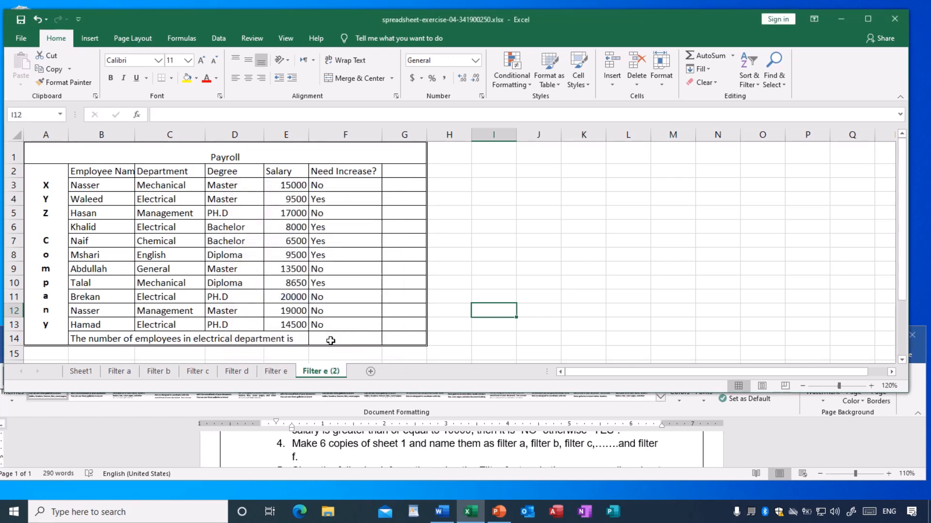
Rename the copy of the Filter e sheet as Filter f.
double_click(318, 371)
left_click(322, 370)
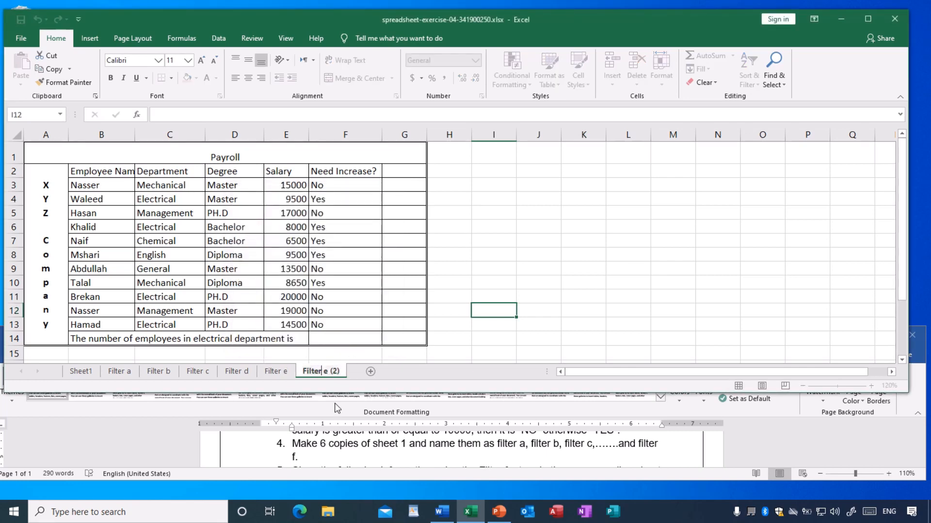
key("Delete")
key("Delete")
key("Delete")
key("Delete")
key("Delete")
key("Delete")
type("f")
key("Return")
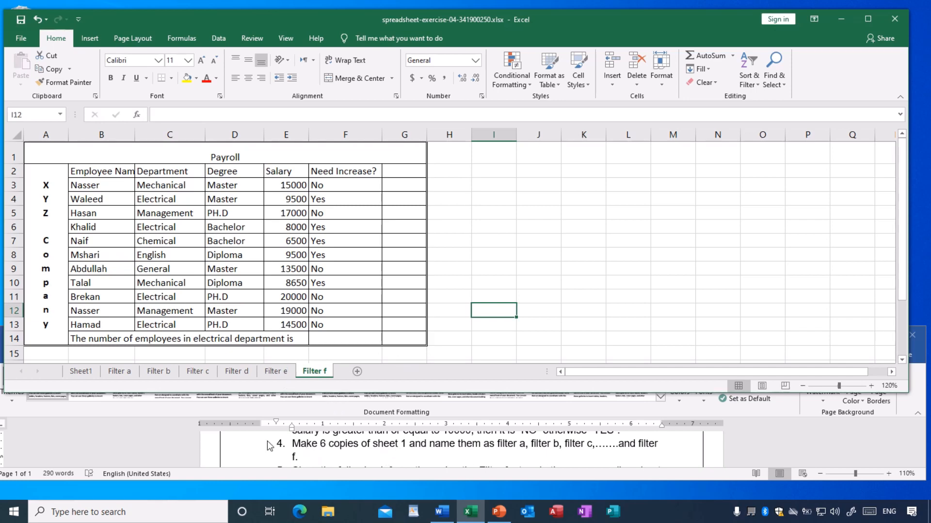
Check each of the six sheets Filter a to Filter f in turn and return to Sheet1.
left_click(118, 372)
left_click(157, 372)
left_click(204, 371)
left_click(236, 371)
left_click(276, 371)
left_click(308, 372)
left_click(92, 373)
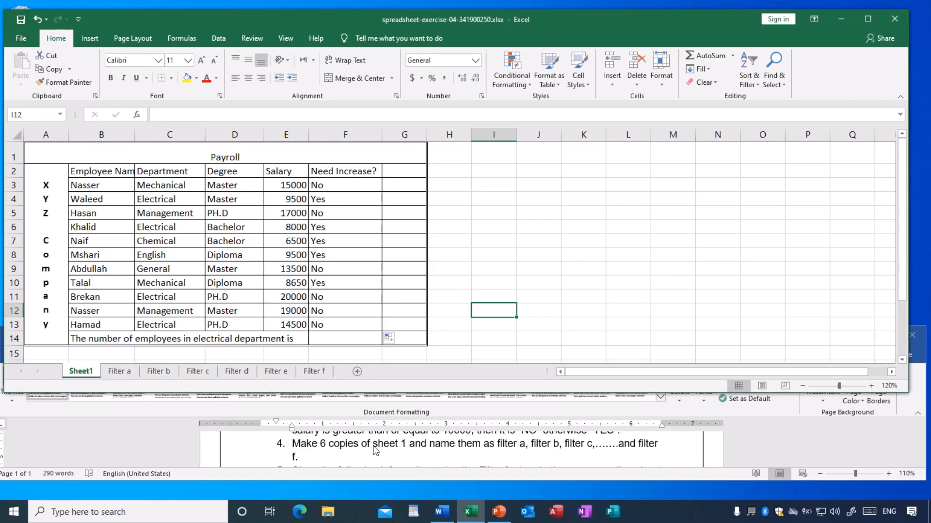
Read exercise instruction 5 with its items a and b in the Word document, and show the Filter a sheet.
scroll(368, 454, "down", 1)
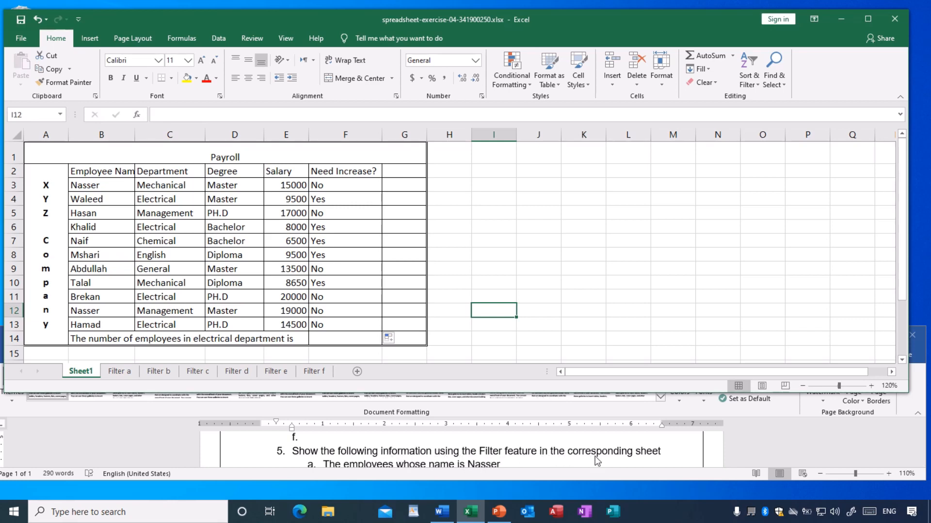
scroll(583, 463, "down", 1)
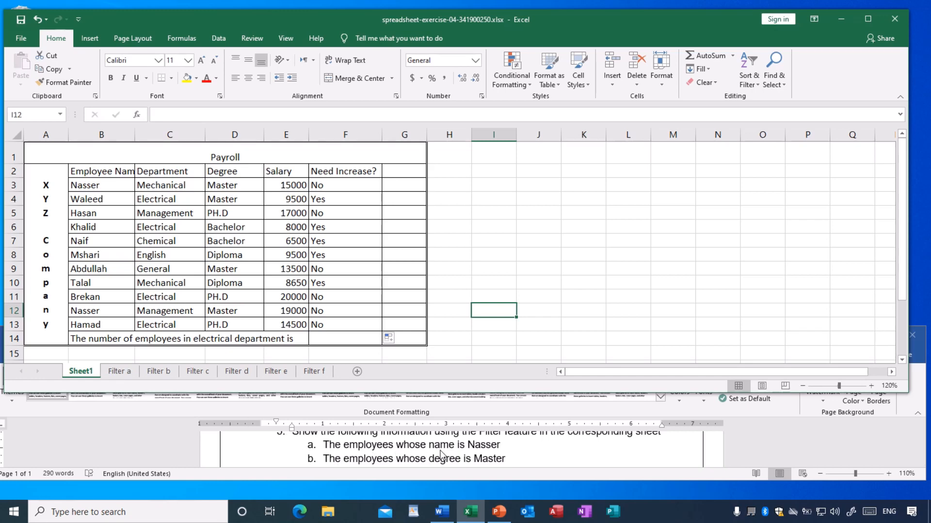
left_click(116, 372)
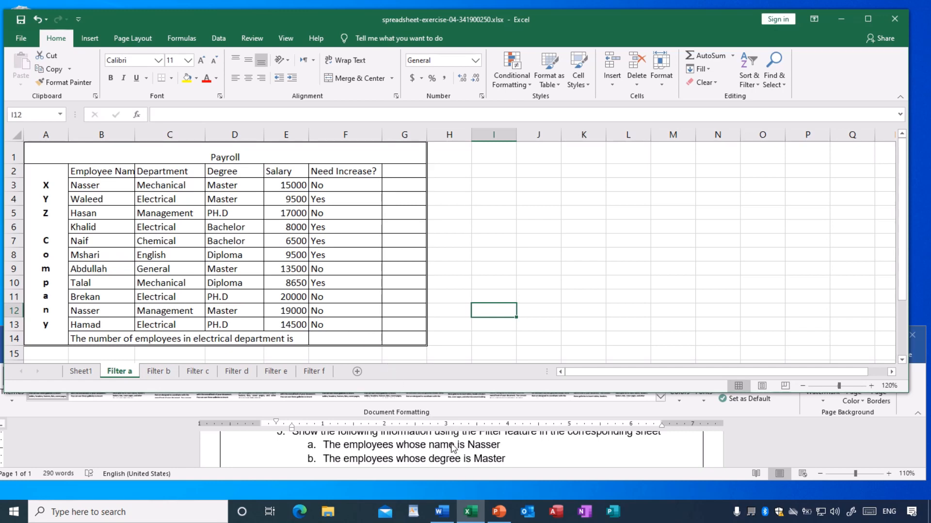
scroll(453, 447, "up", 1)
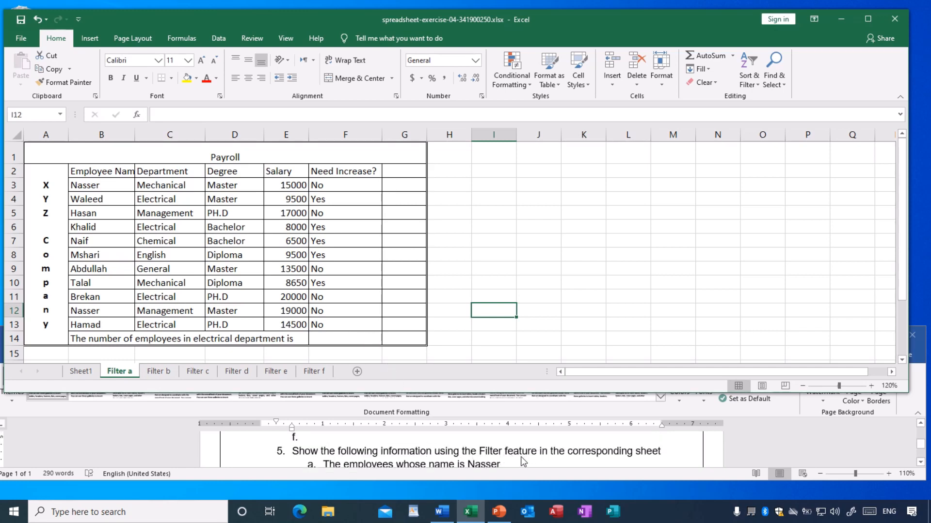
scroll(524, 461, "down", 1)
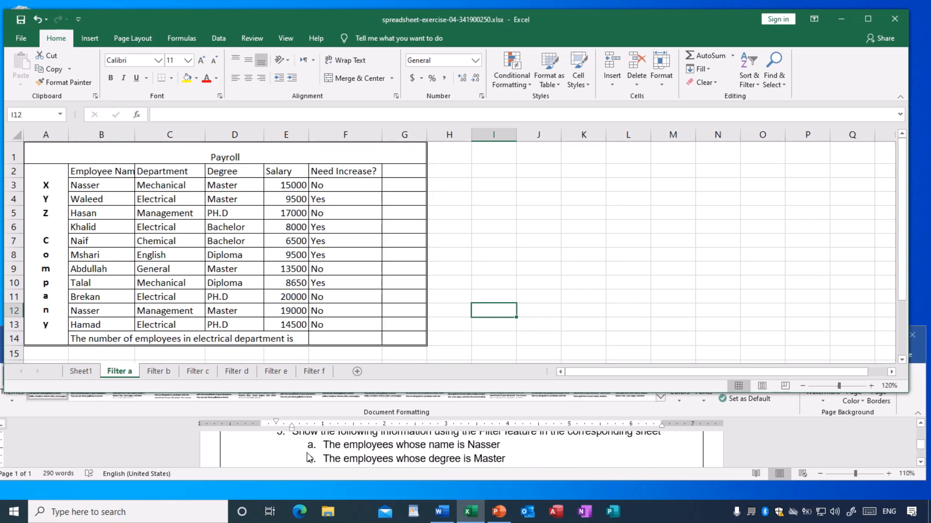
Examine the Filter a payroll rows for employees whose name matches item a, comparing their departments and degrees.
left_click(248, 296)
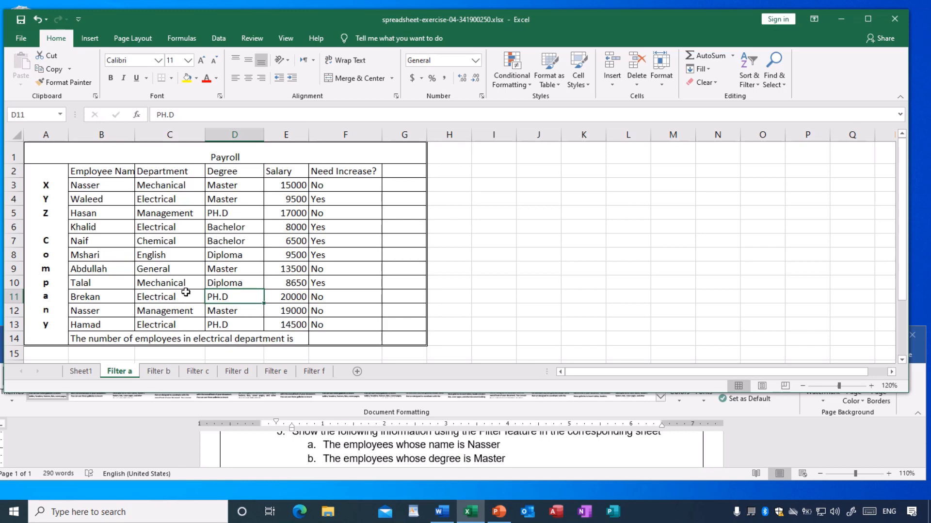
left_click(287, 268)
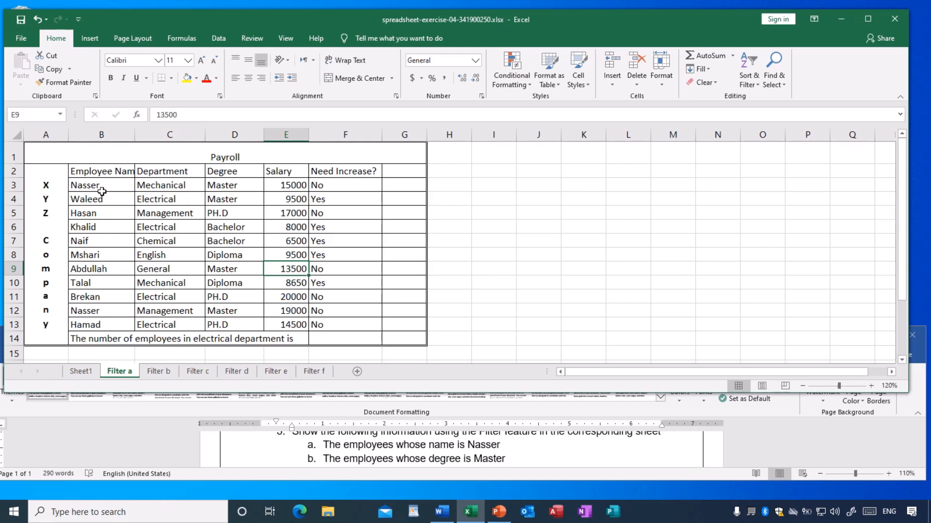
left_click(102, 257)
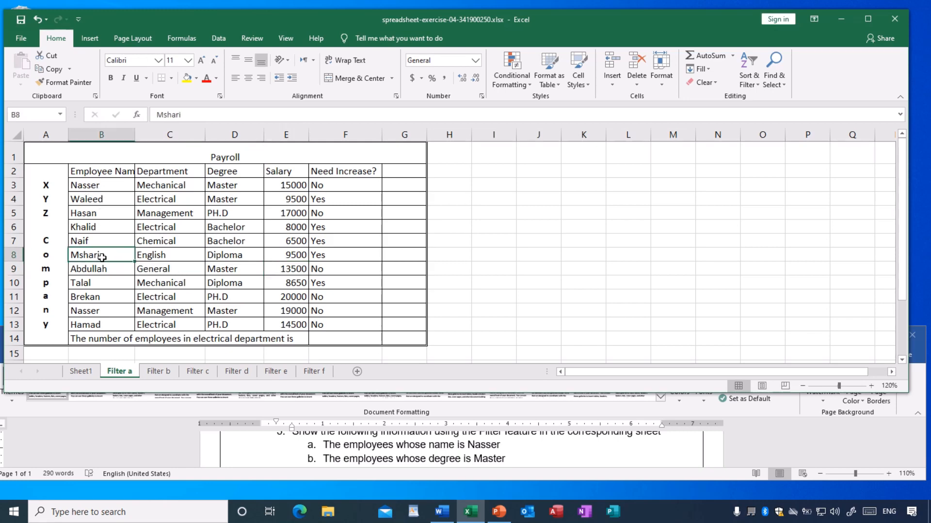
left_click(97, 185)
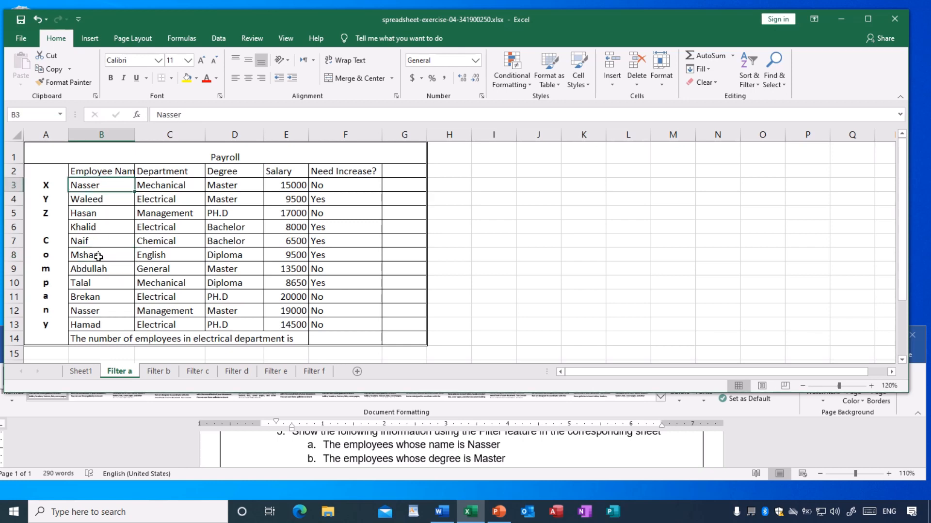
left_click(97, 310)
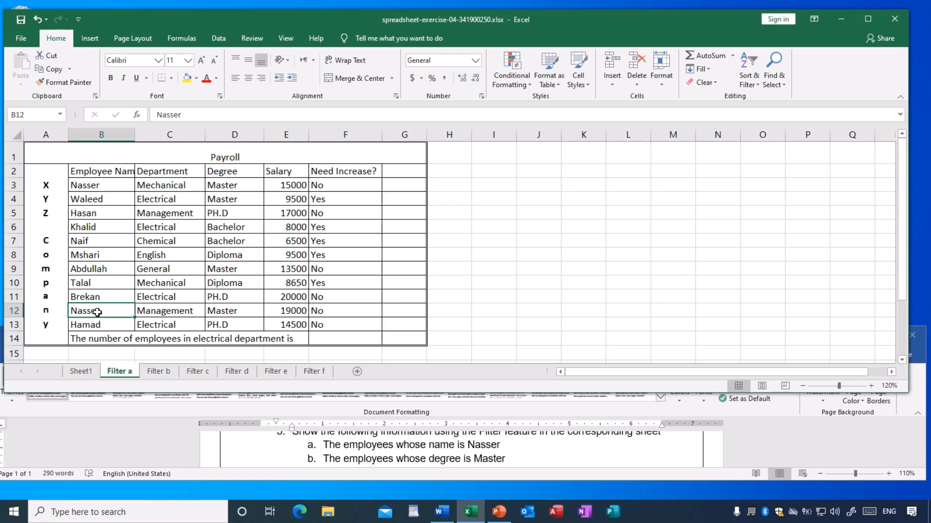
left_click(92, 186)
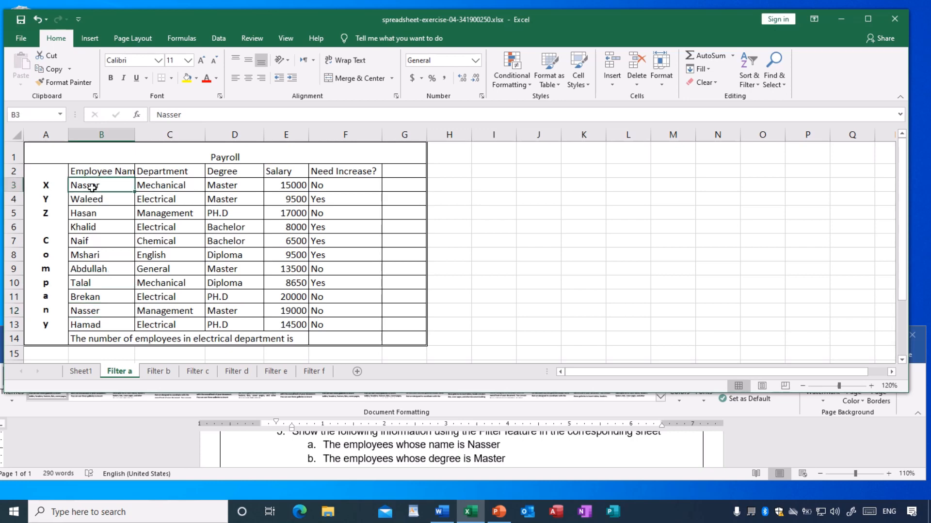
left_click(156, 191)
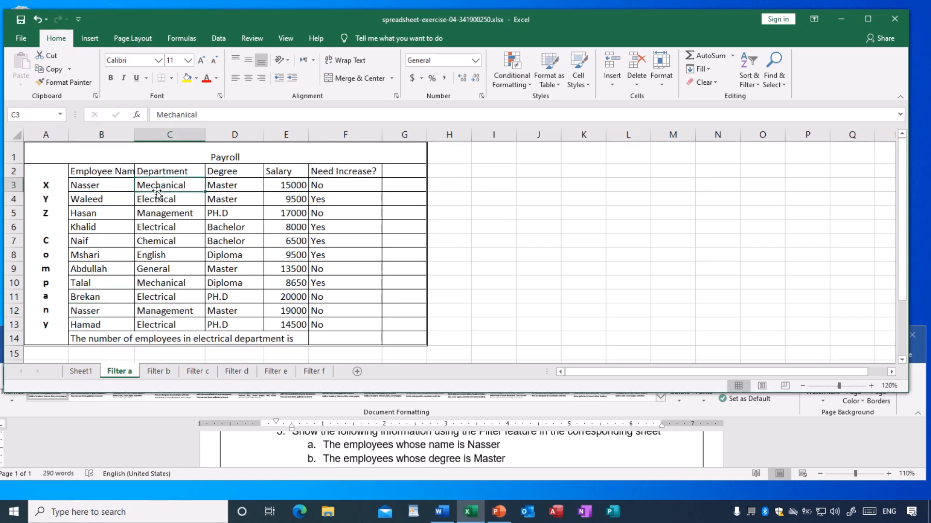
left_click(218, 188)
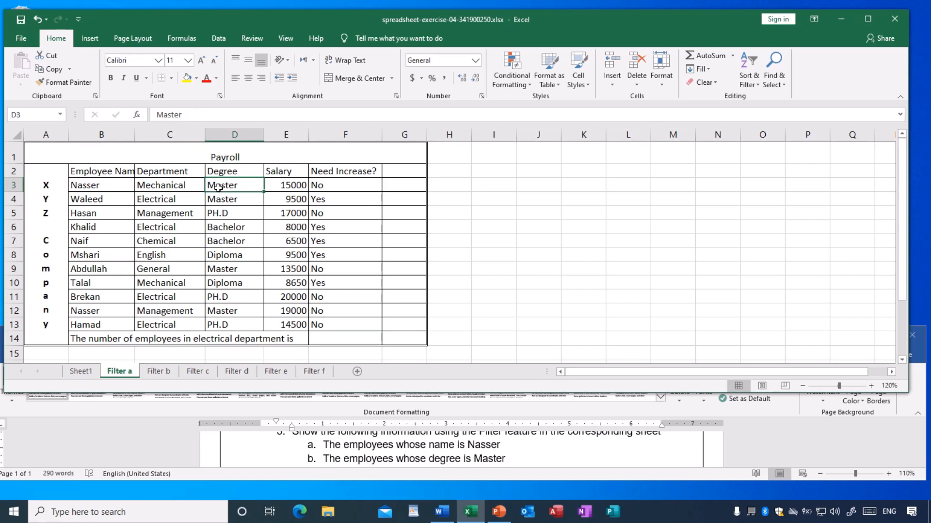
left_click(96, 313)
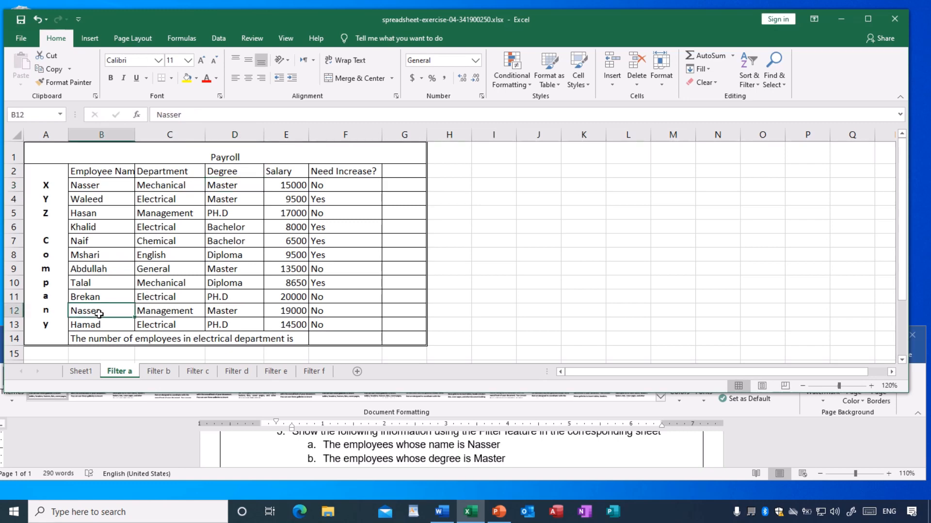
left_click(165, 311)
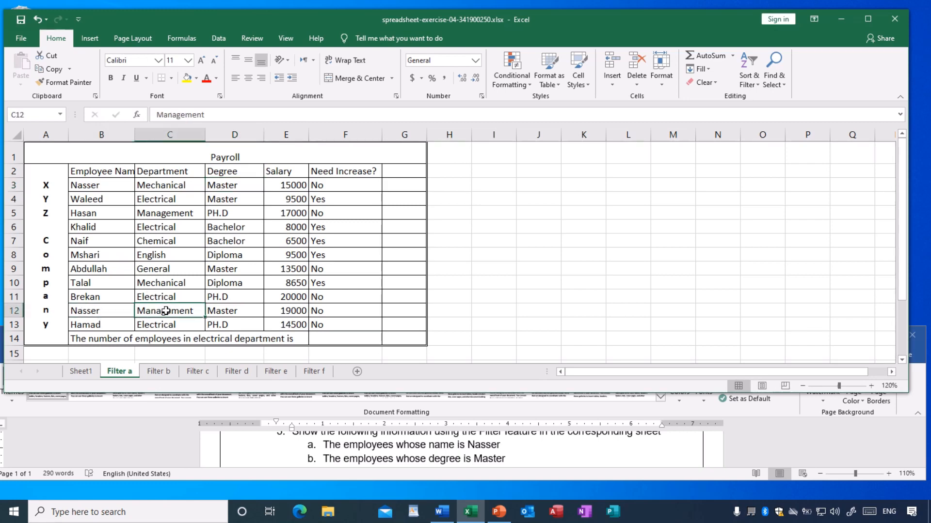
left_click(234, 315)
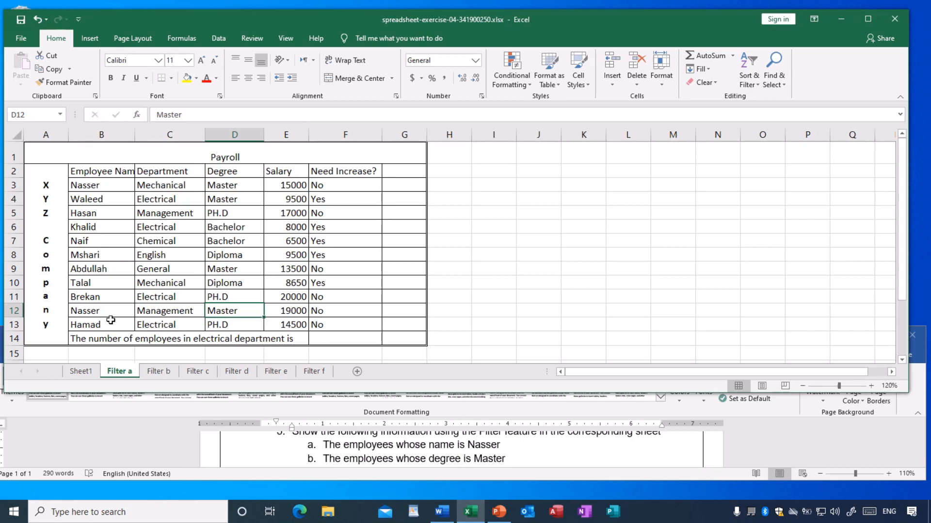
left_click(190, 260)
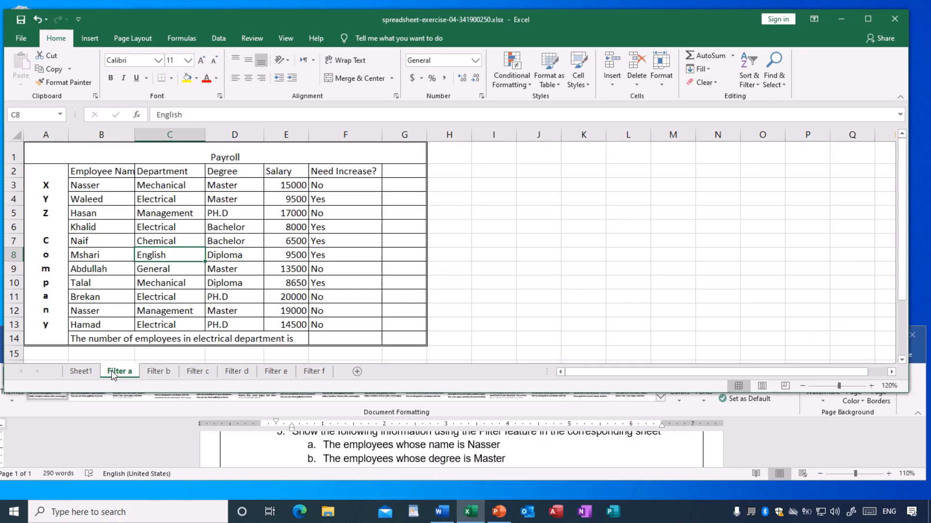
left_click(231, 244)
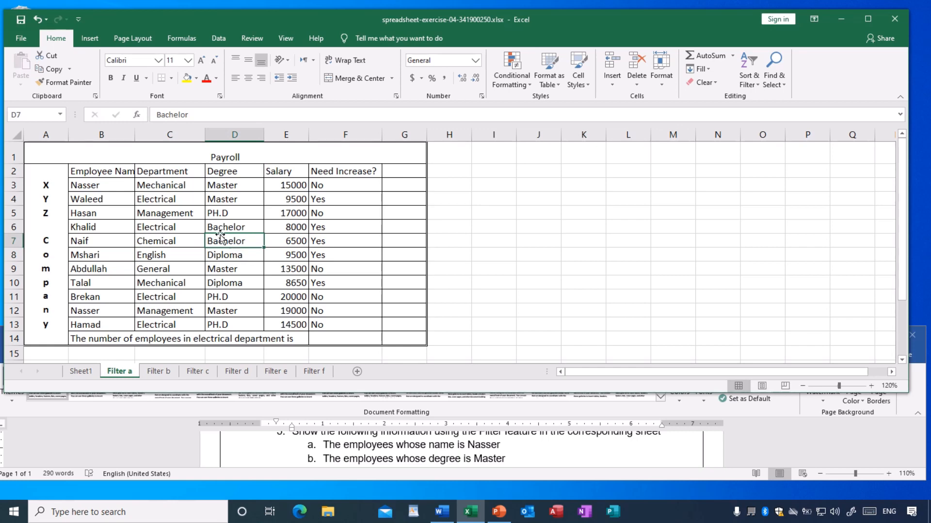
Widen column B on the Filter a sheet slightly so the full Employee Name header fits.
left_click_drag(134, 135, 141, 136)
left_click(223, 219)
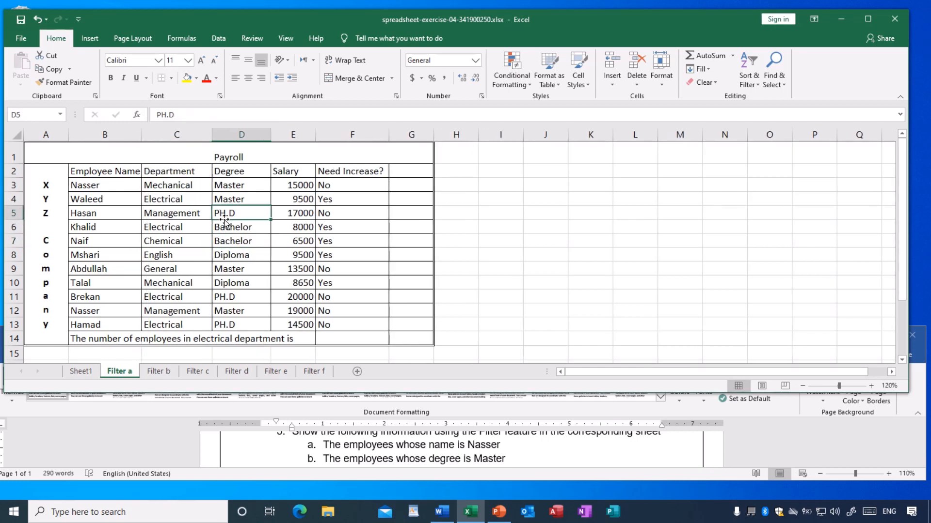
left_click(179, 218)
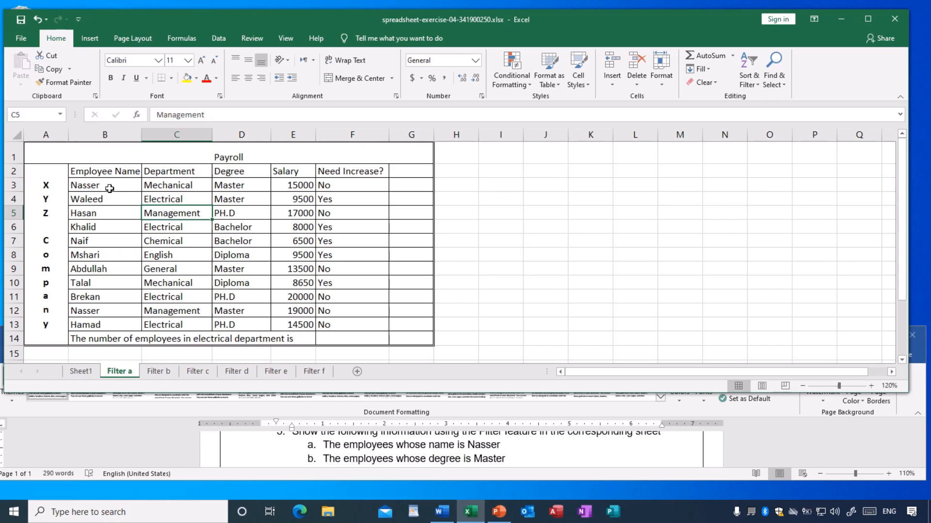
Turn on filtering for the header cells B2:F2, from Employee Name to Need Increase?, on the Filter a sheet.
left_click(90, 171)
left_click_drag(91, 171, 346, 171)
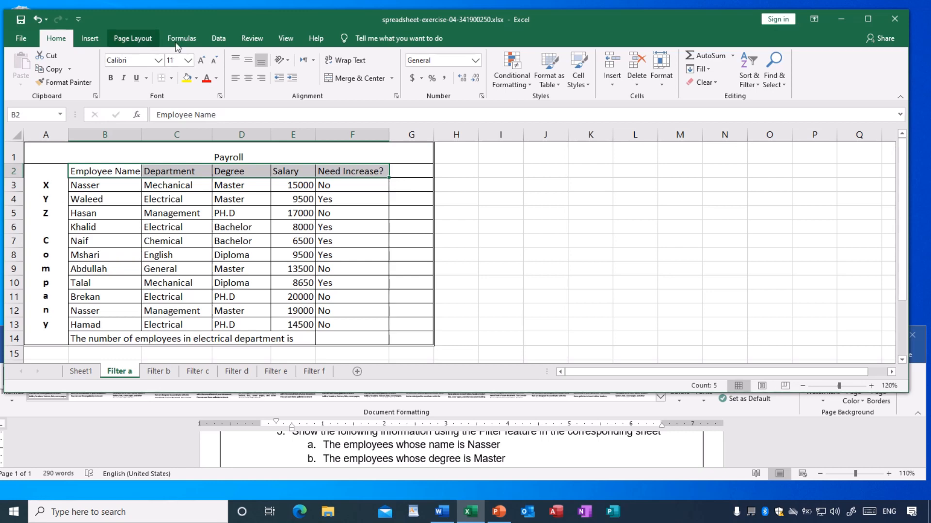
left_click(218, 39)
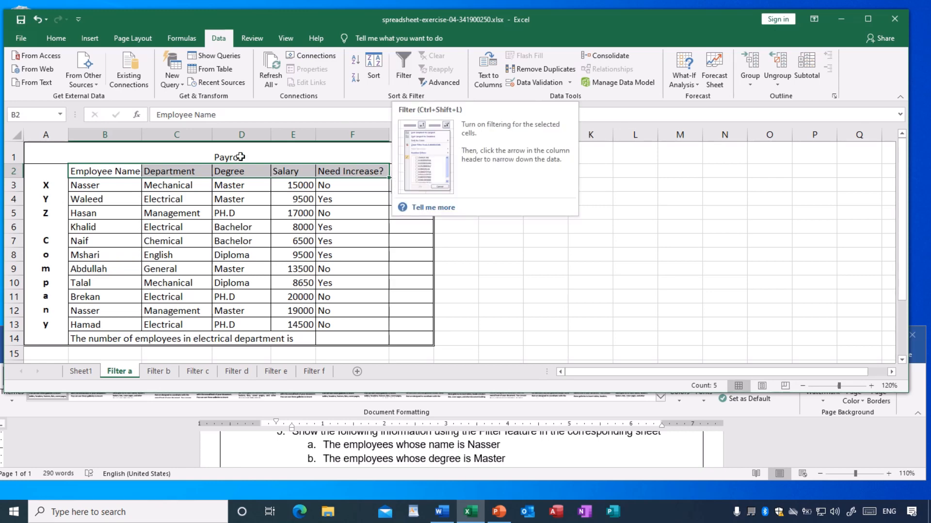
left_click(404, 71)
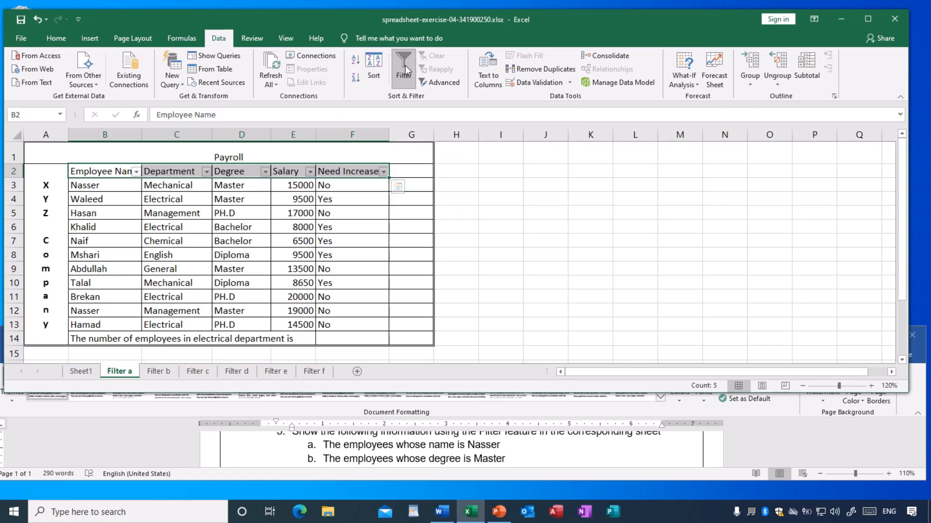
left_click(529, 228)
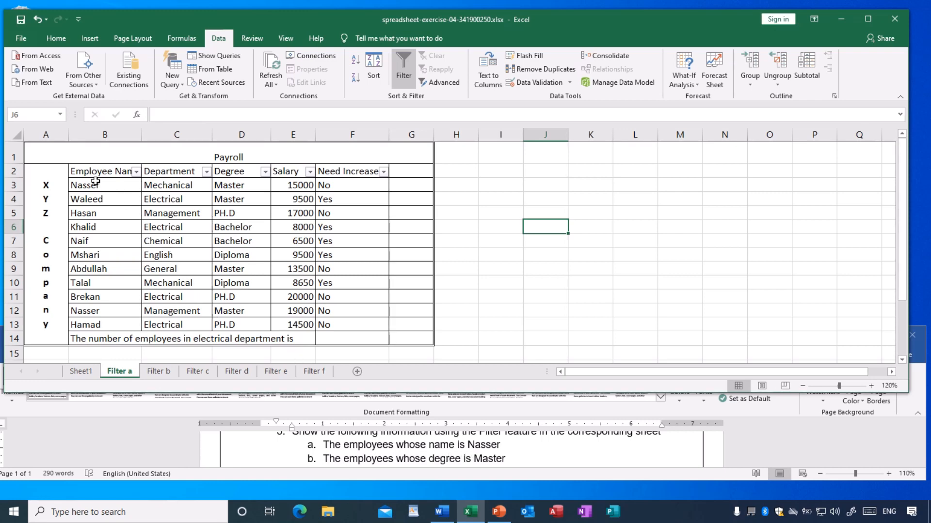
Filter the Employee Name column to show only the employee name required by item a of the exercise.
left_click(137, 172)
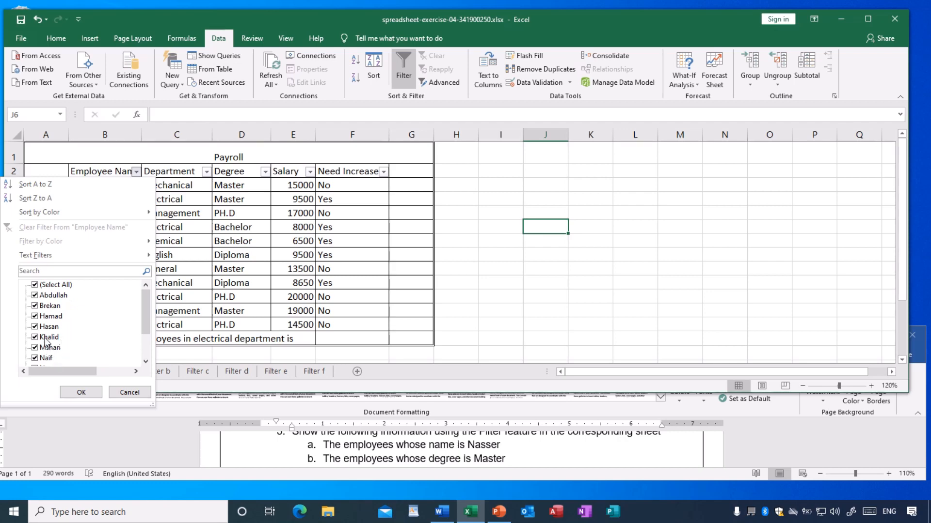
left_click(35, 287)
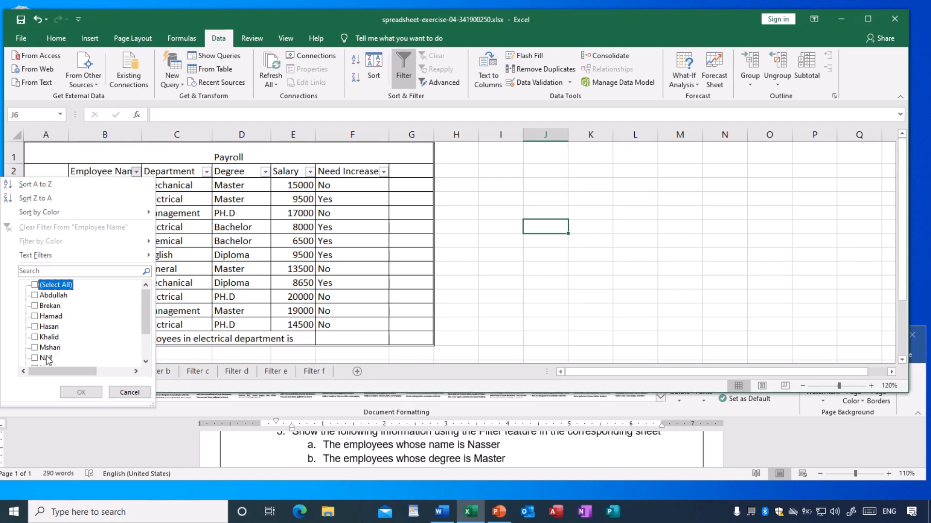
scroll(146, 323, "down", 2)
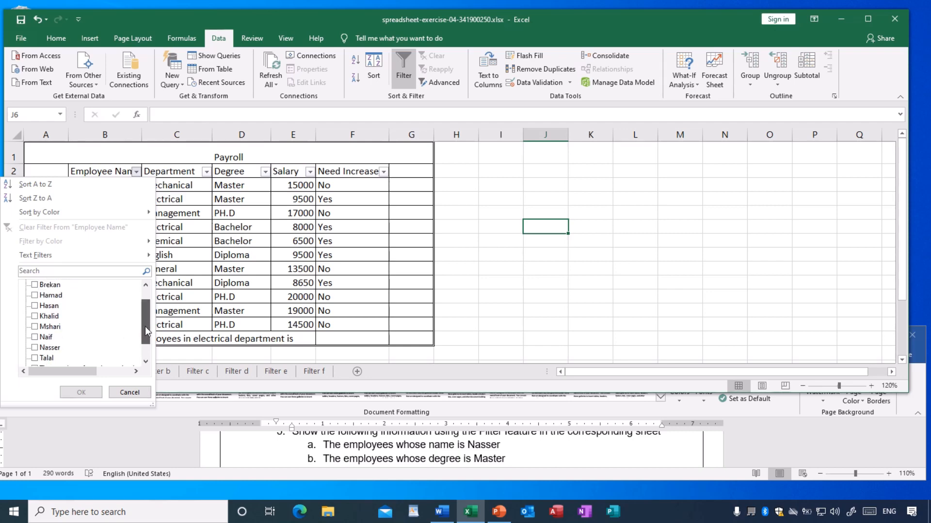
left_click(35, 348)
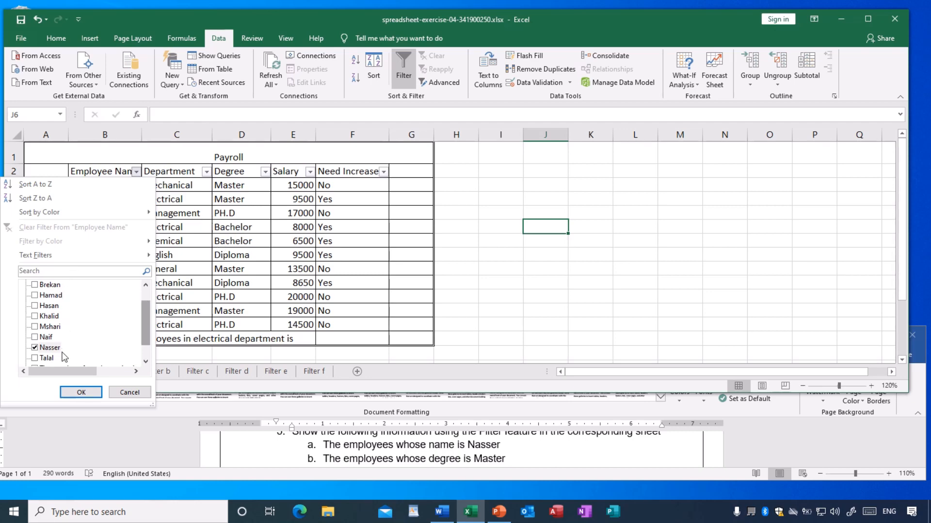
left_click(86, 394)
left_click(211, 255)
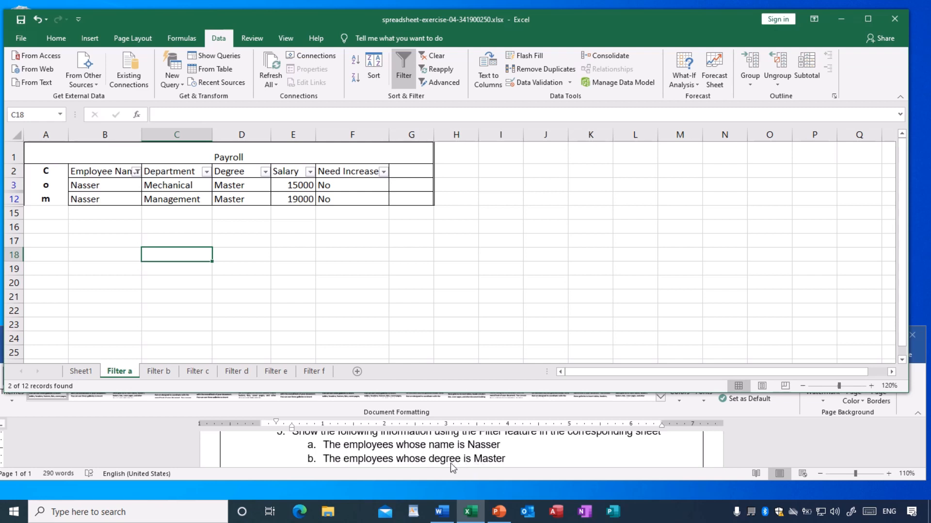
Turn on filtering for the header cells B2:F2, from Employee Name to Need Increase?, on the Filter b sheet.
left_click(159, 371)
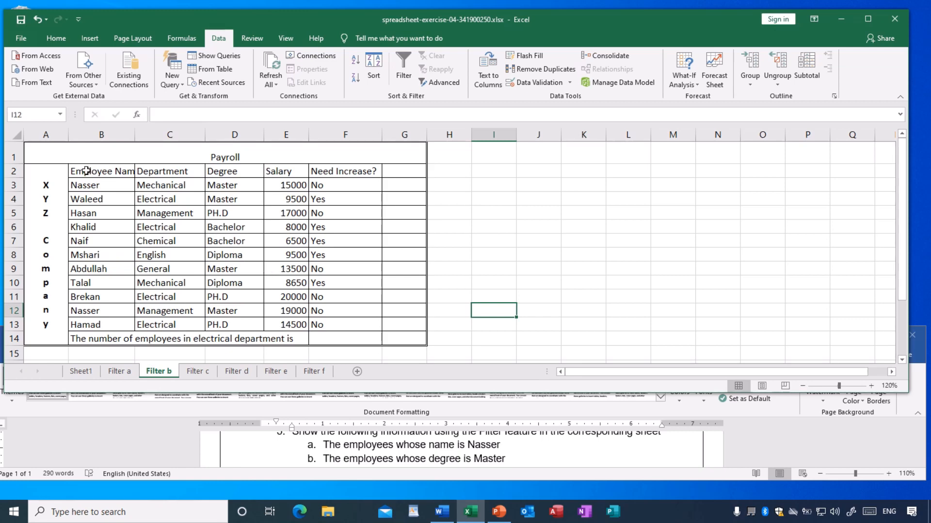
left_click_drag(84, 173, 349, 177)
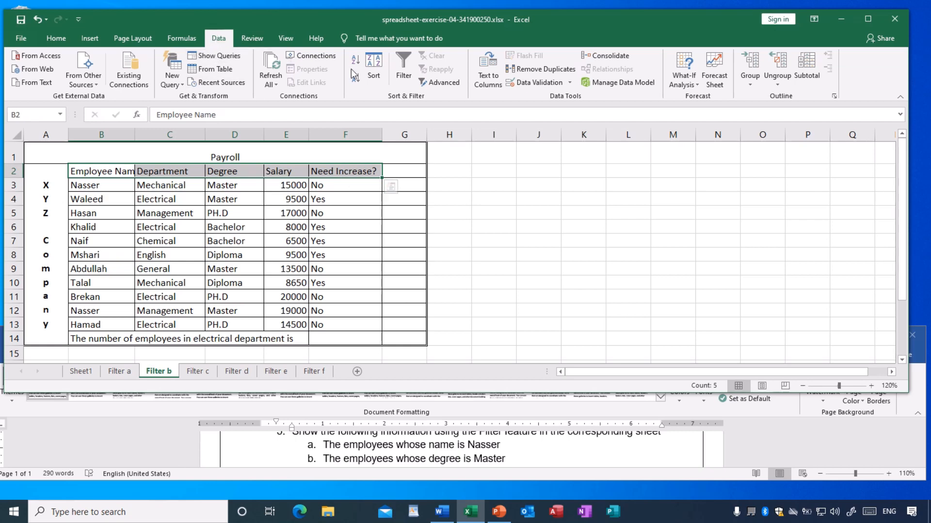
left_click(404, 67)
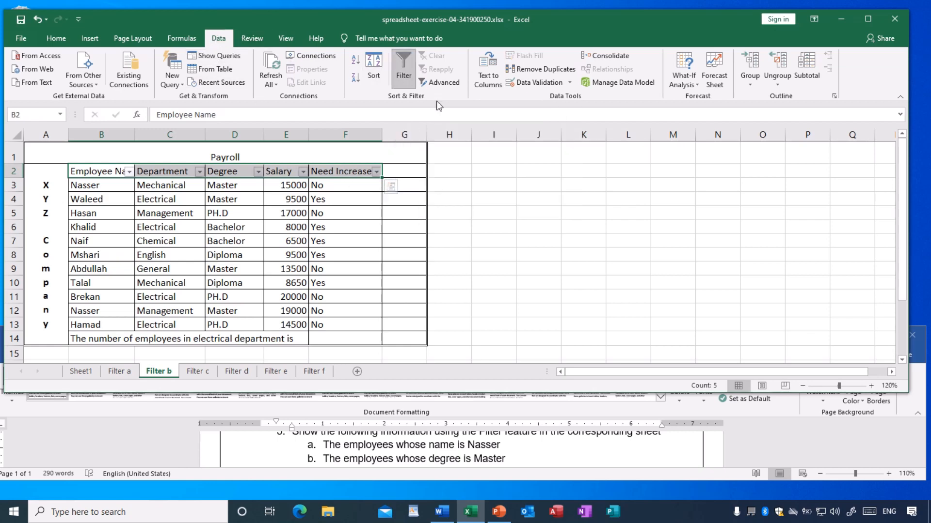
left_click(504, 196)
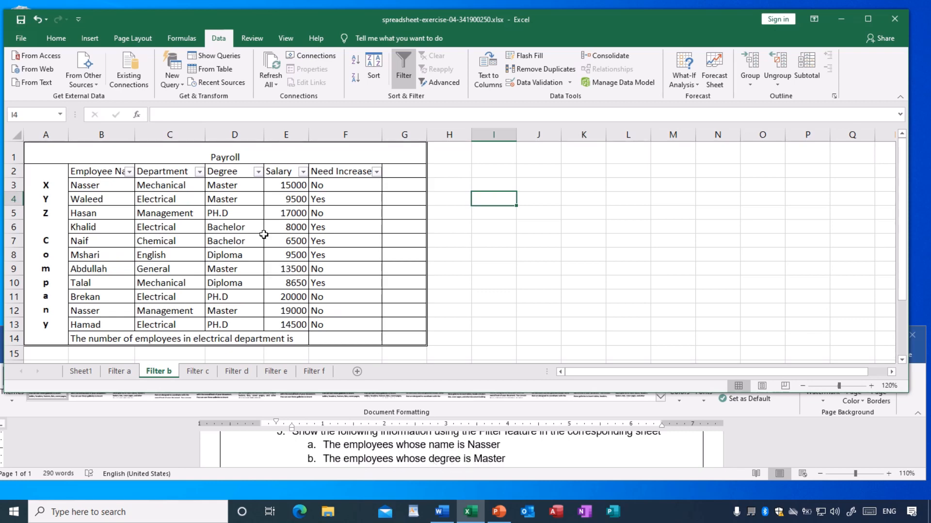
Filter the Degree column on the Filter b sheet to show only employees with the Master degree.
left_click(259, 172)
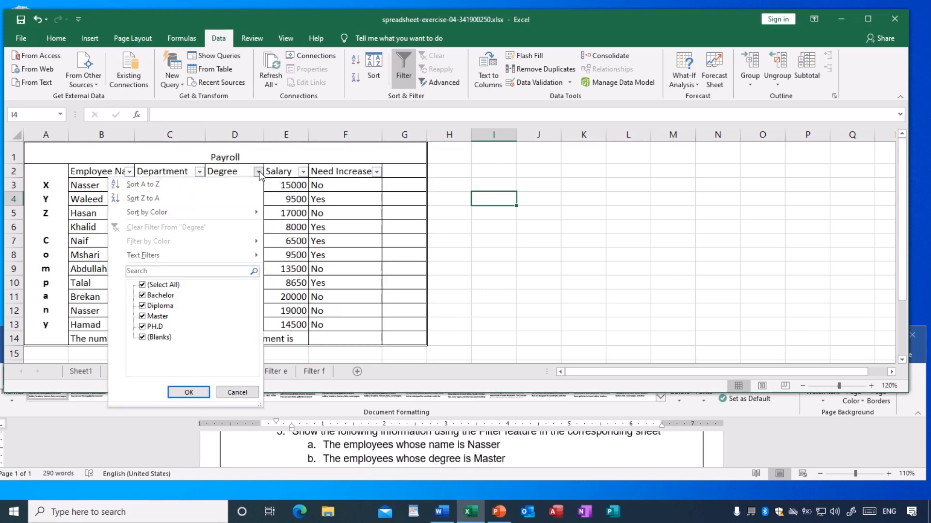
left_click(143, 286)
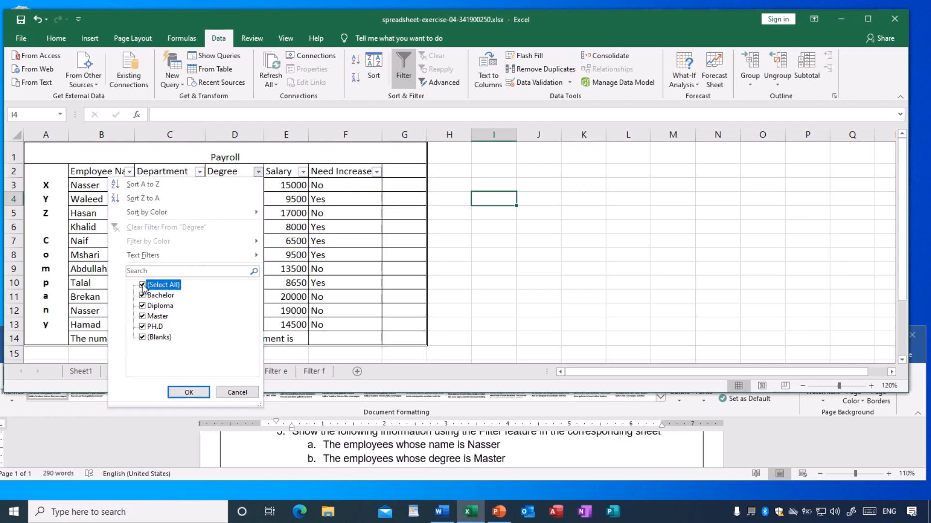
left_click(142, 317)
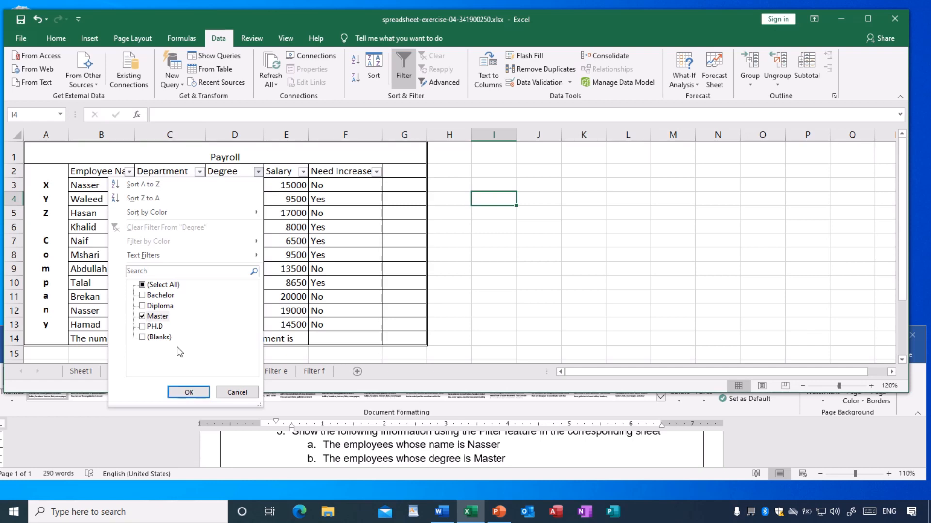
left_click(189, 392)
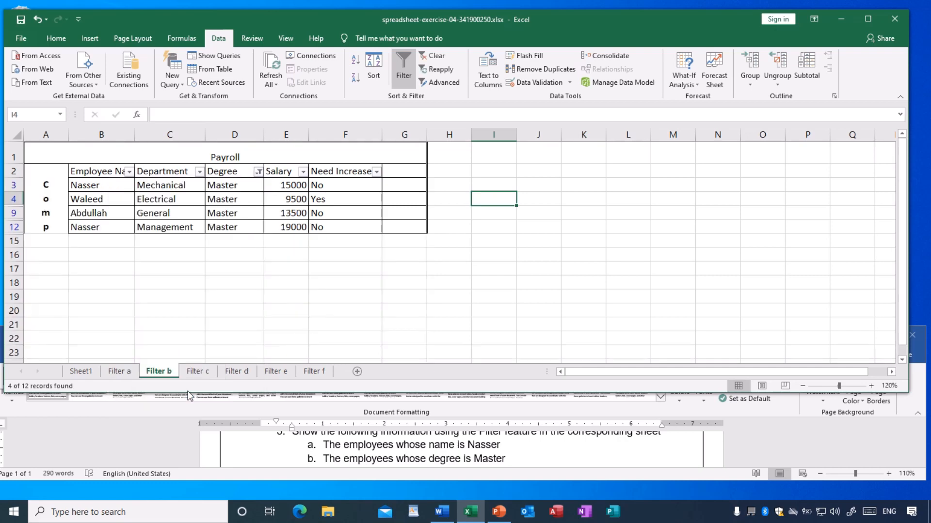
left_click(301, 296)
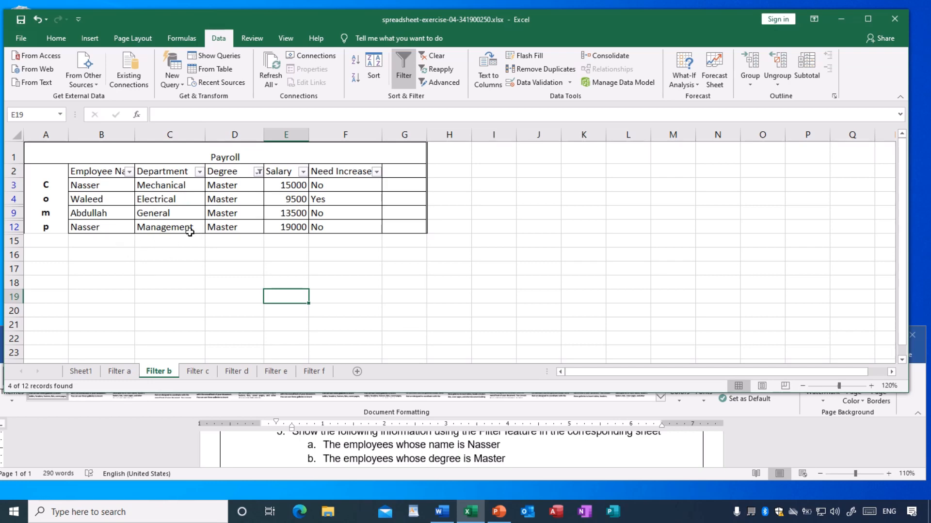
Reset the Degree filter on the Filter b sheet so that all degrees are included.
left_click(258, 172)
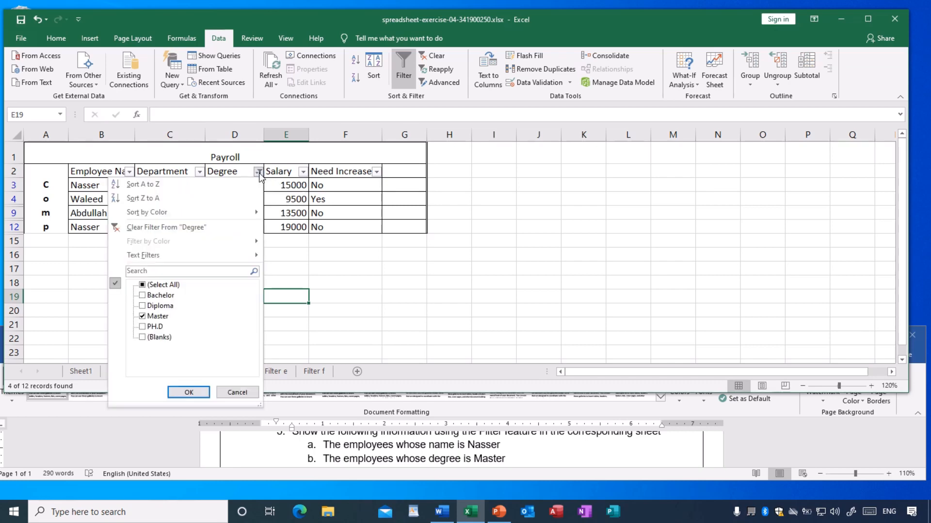
left_click(142, 286)
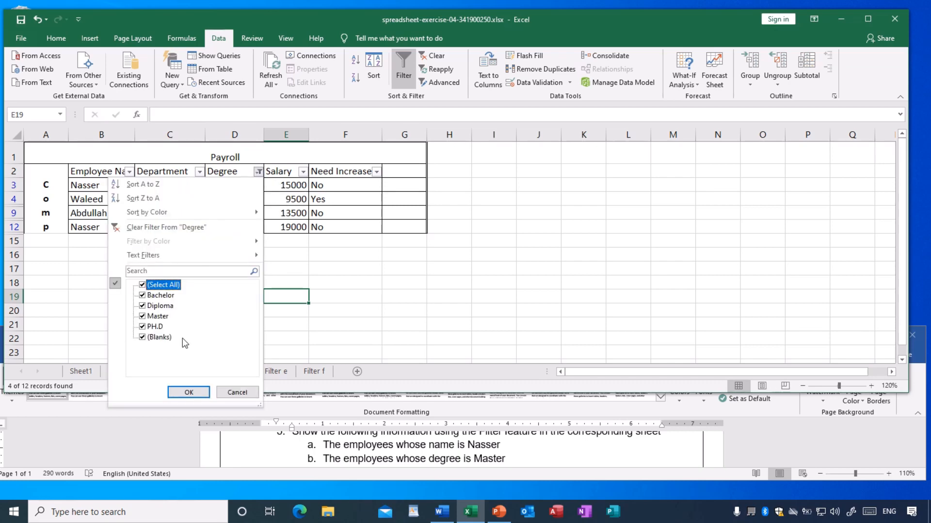
left_click(187, 392)
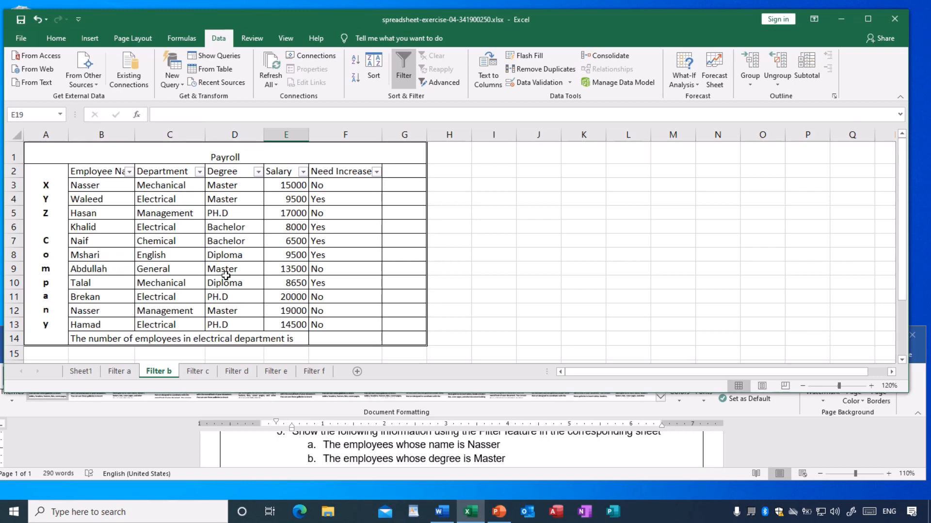
Filter the Filter b sheet's Degree column to Master only and save the workbook.
left_click(257, 173)
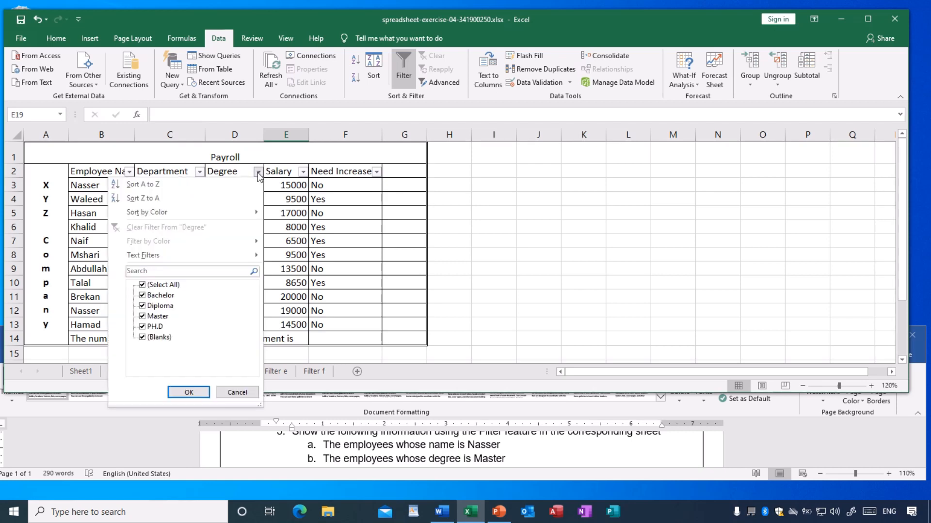
left_click(142, 286)
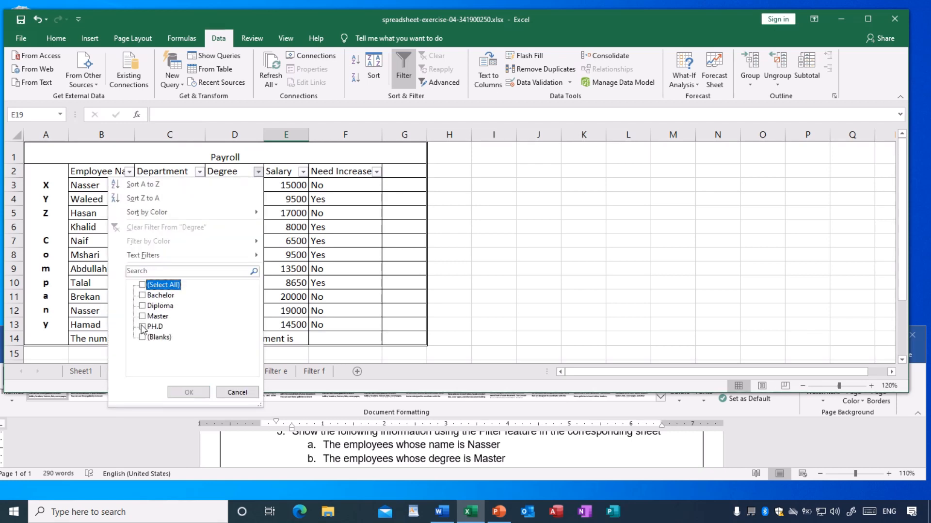
left_click(142, 316)
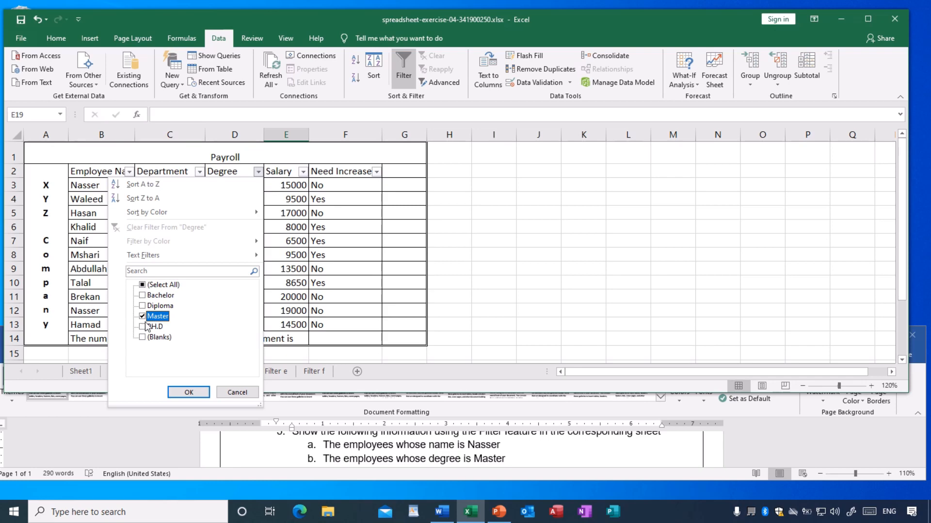
left_click(189, 393)
left_click(245, 268)
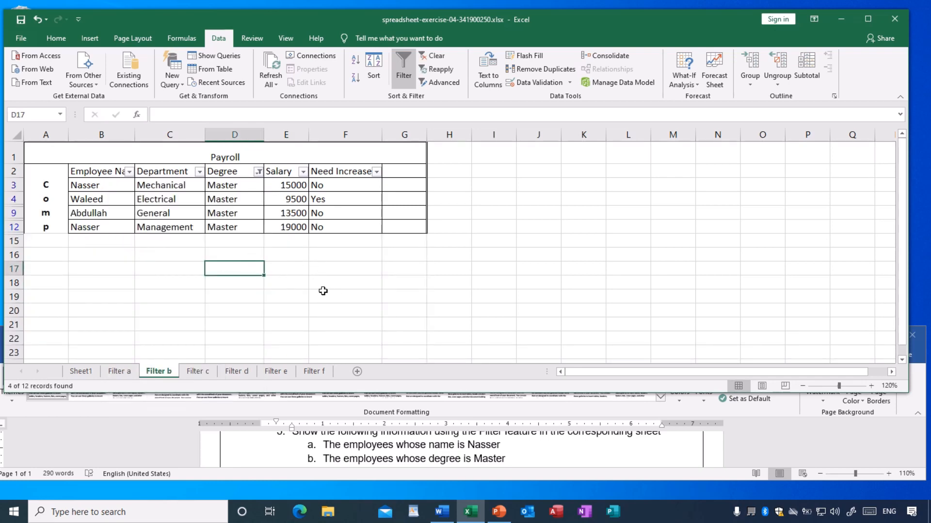
left_click(21, 22)
Compare the Filter a and Filter b sheets with exercise items a and b, and read item c in the document.
left_click(121, 371)
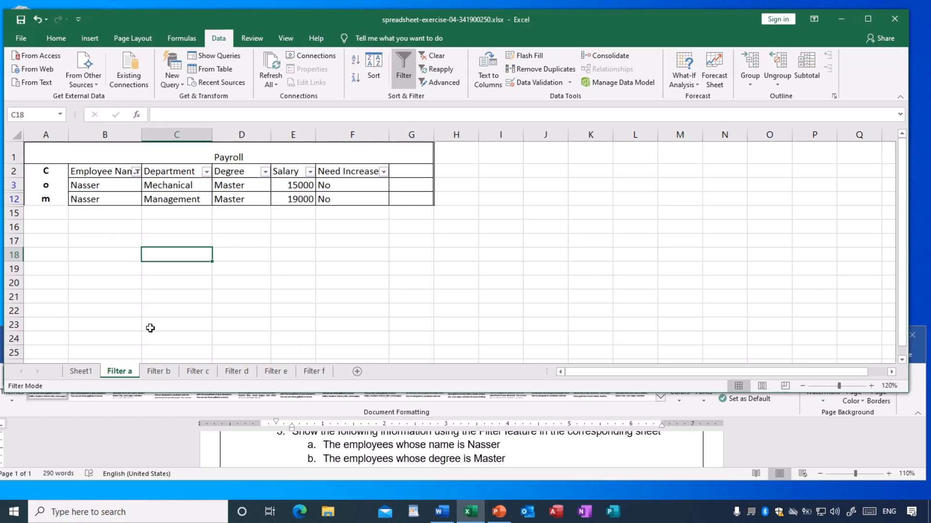
left_click(158, 371)
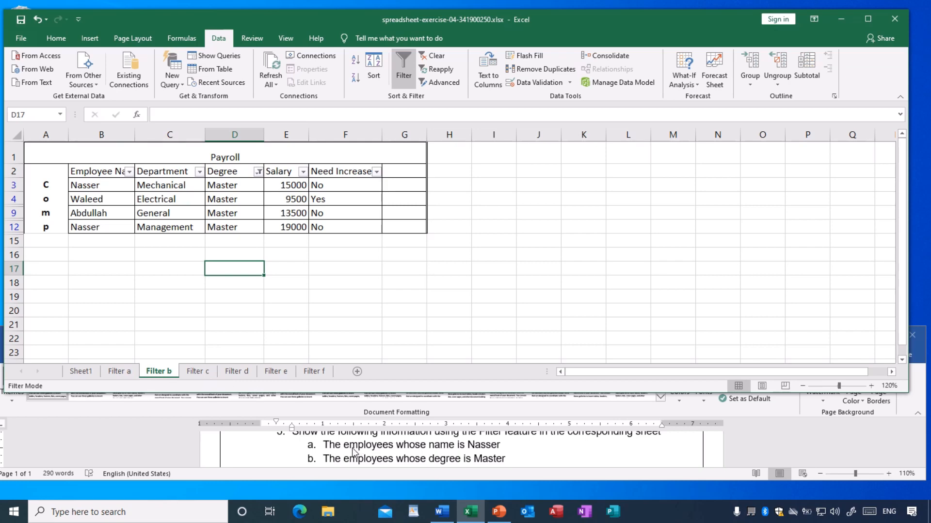
scroll(355, 453, "down", 1)
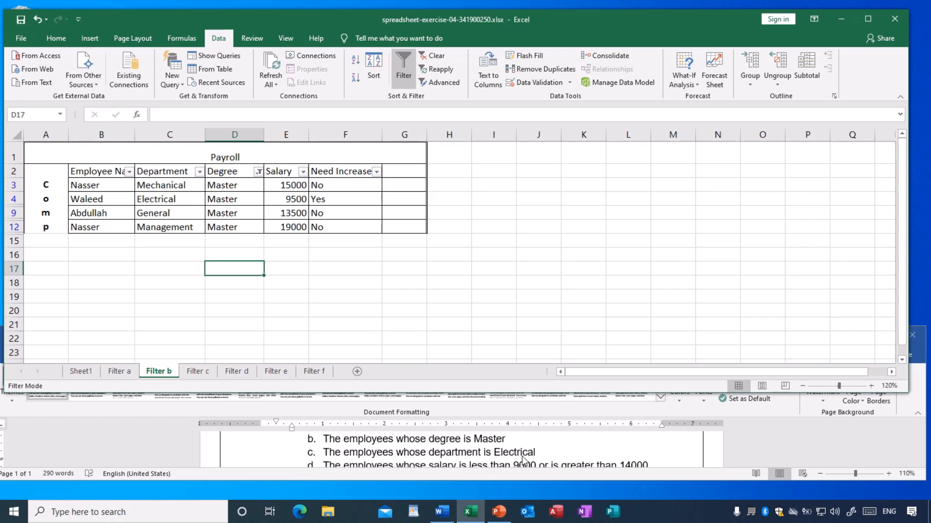
Turn on filtering for the header cells B2:F2, from Employee Name to Need Increase?, on the Filter c sheet.
left_click(197, 372)
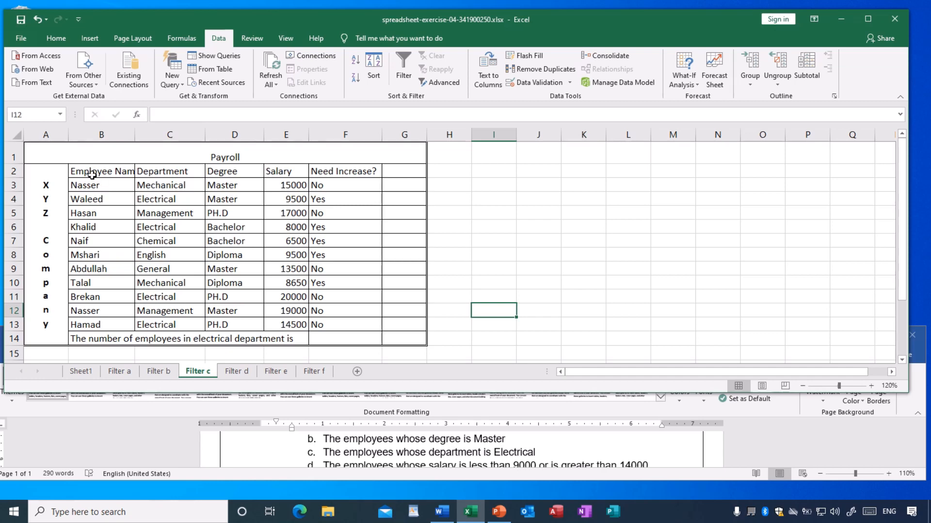
left_click_drag(84, 171, 338, 170)
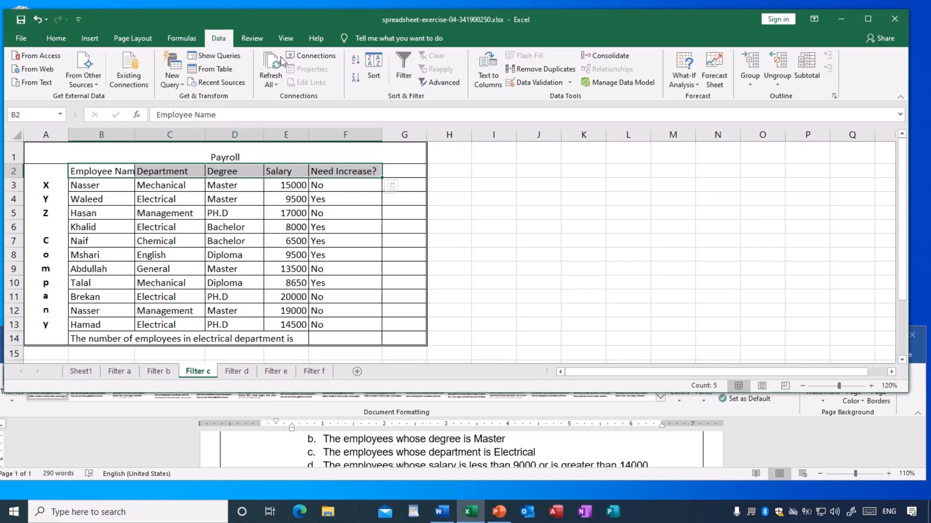
left_click(57, 42)
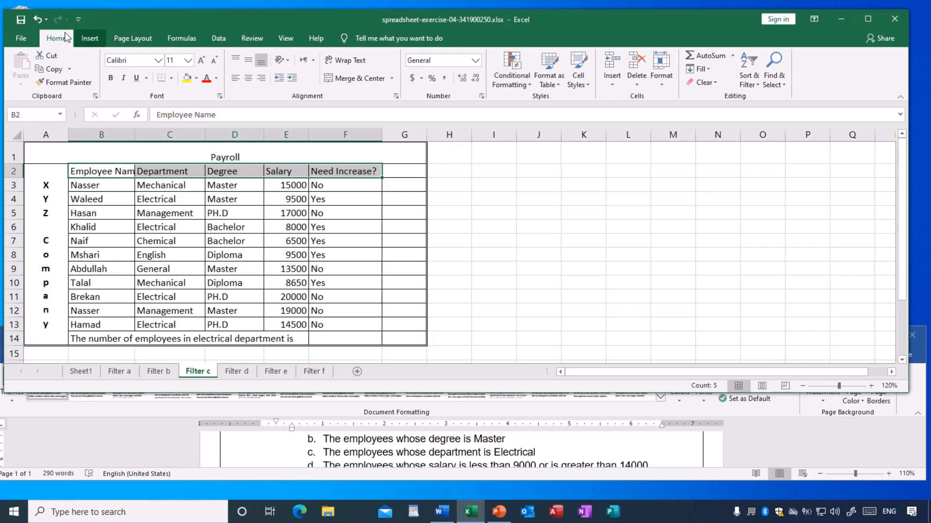
left_click(217, 39)
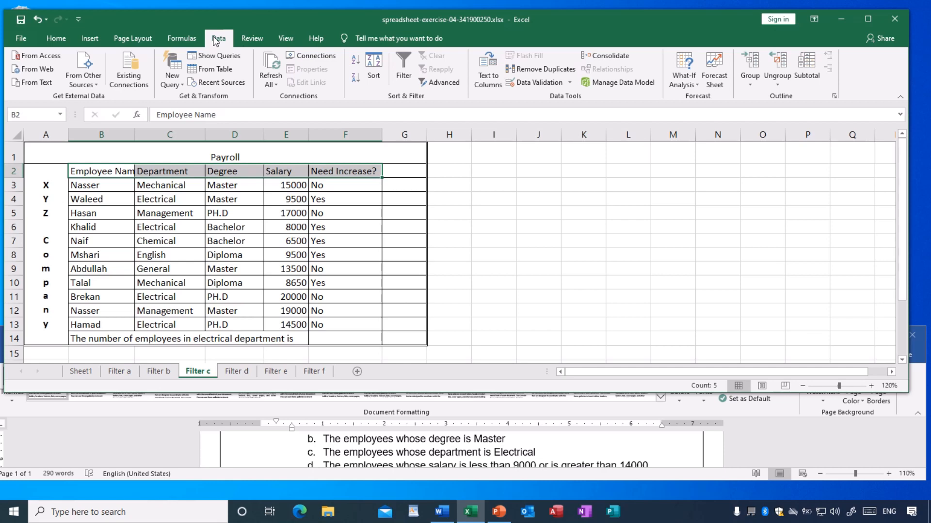
left_click(401, 68)
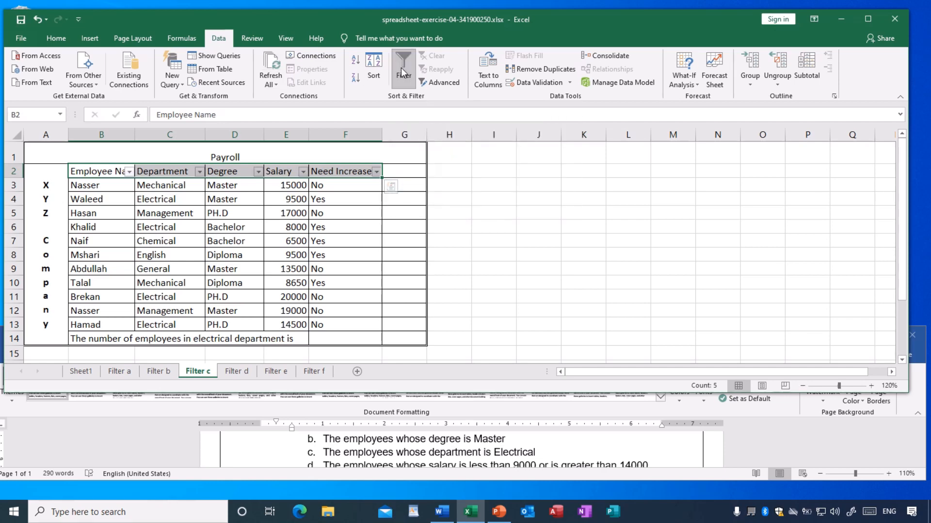
left_click(479, 195)
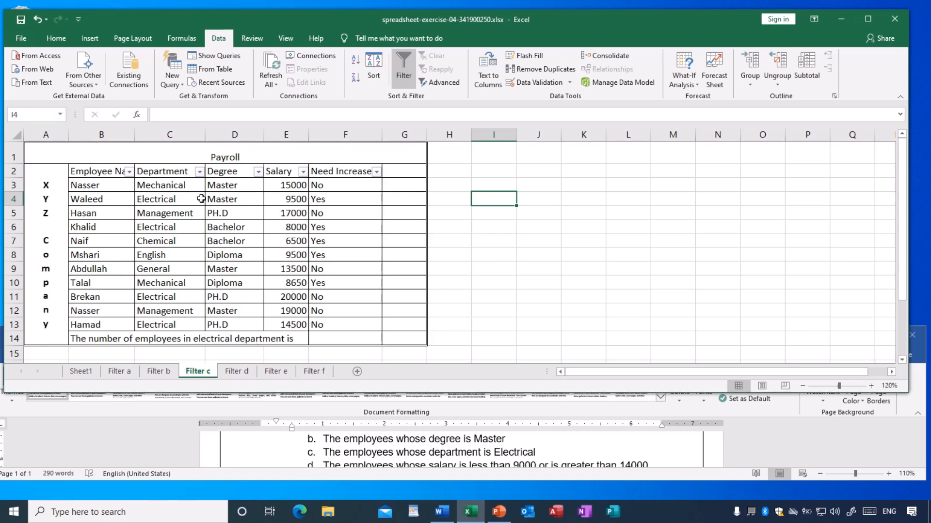
Filter the Department column on the Filter c sheet to show only the Electrical department.
left_click(199, 172)
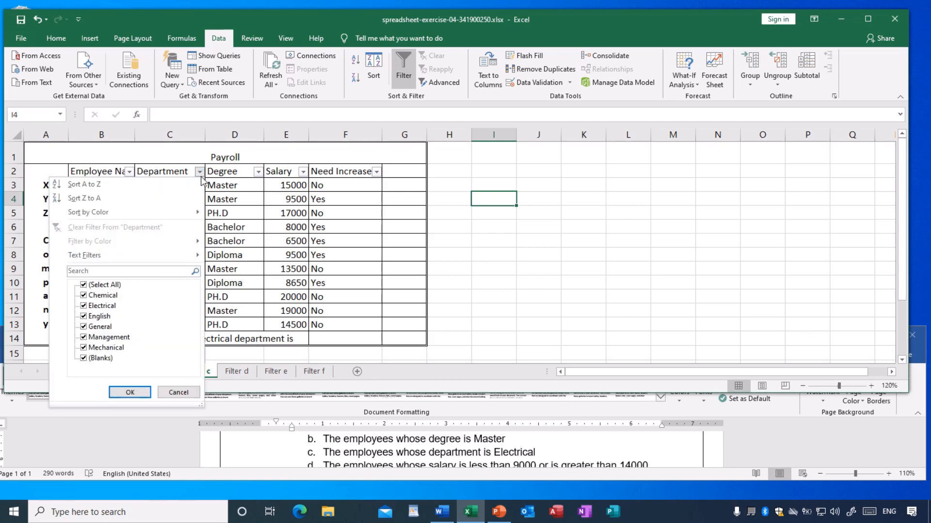
left_click(83, 286)
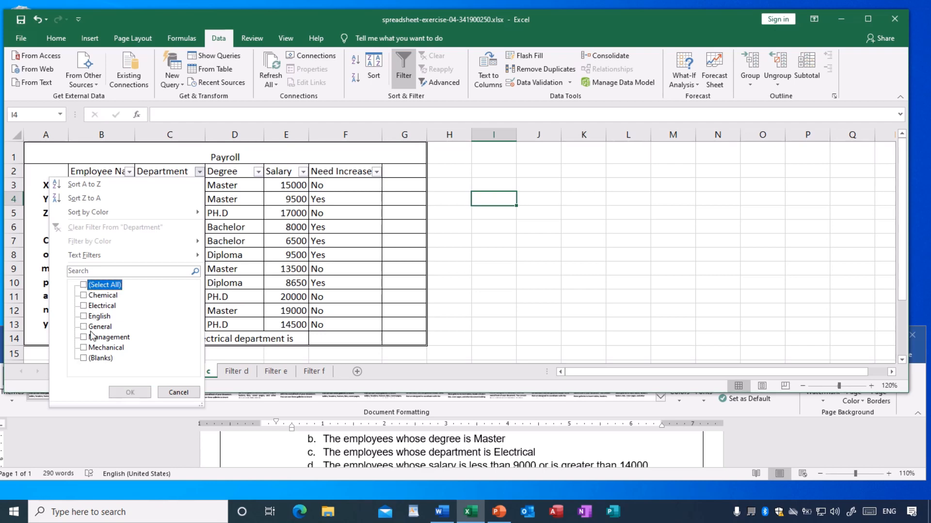
left_click(83, 307)
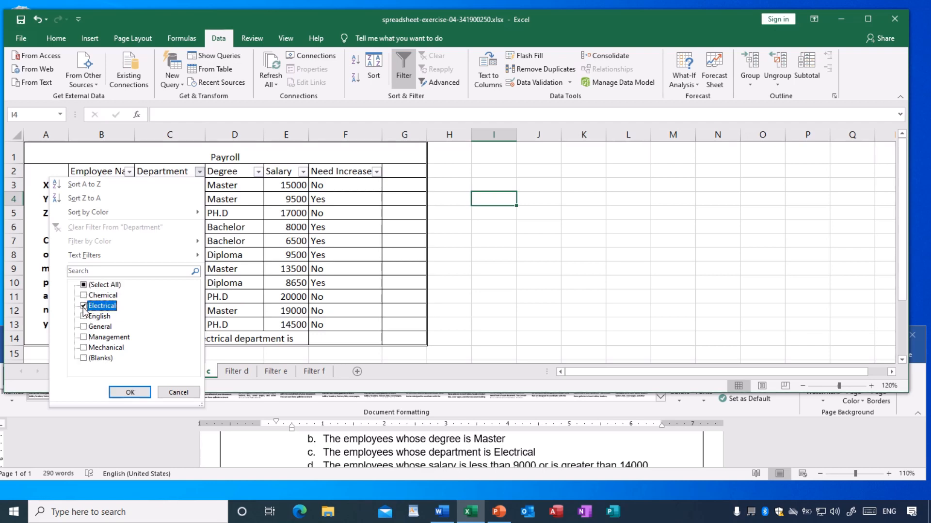
left_click(130, 393)
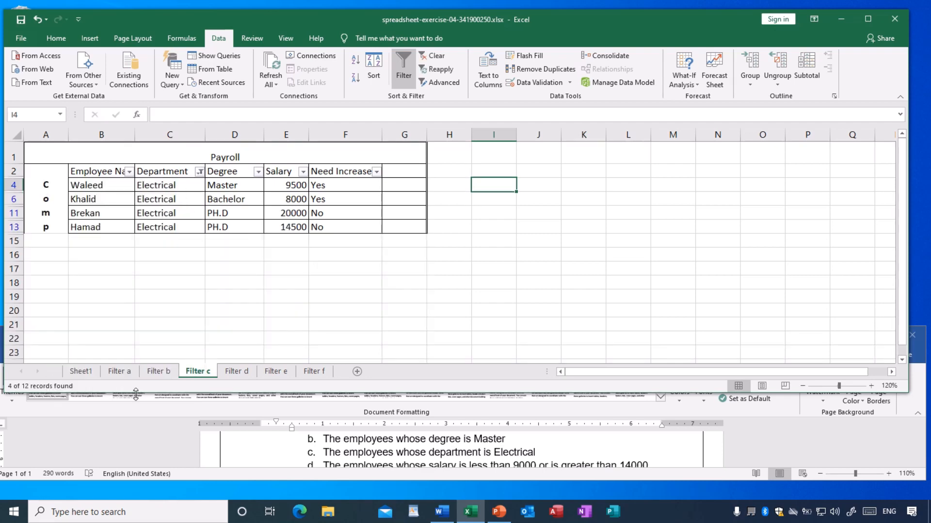
left_click(193, 281)
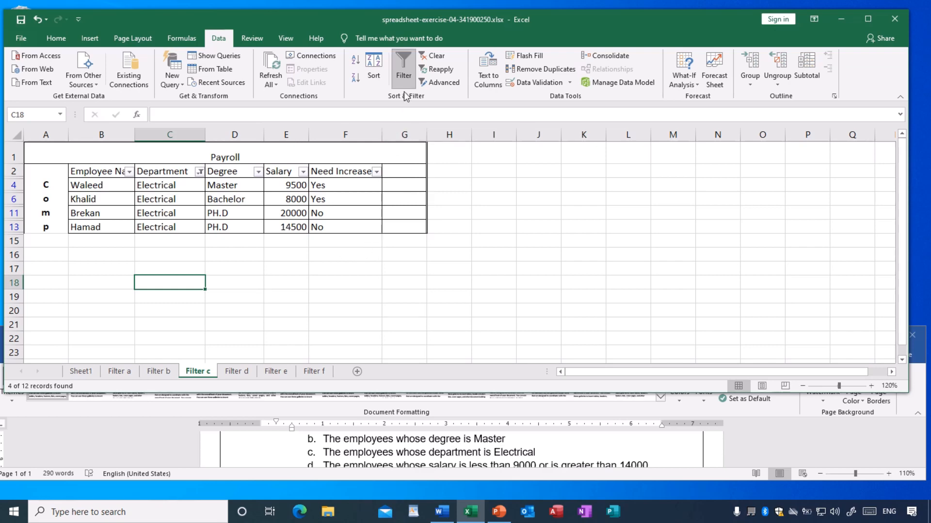
left_click(303, 280)
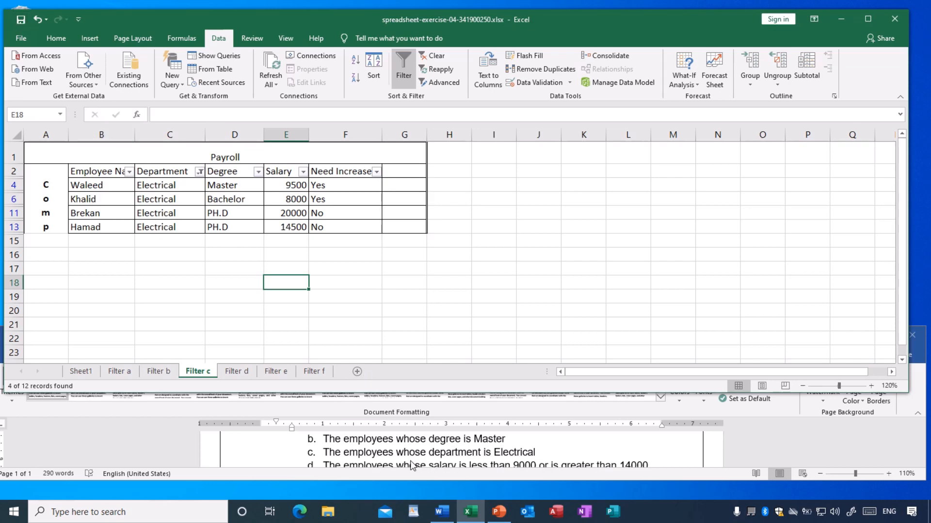
Read item d of the exercise and turn on filtering for the header cells B2:F2 on the Filter d sheet.
scroll(410, 465, "down", 1)
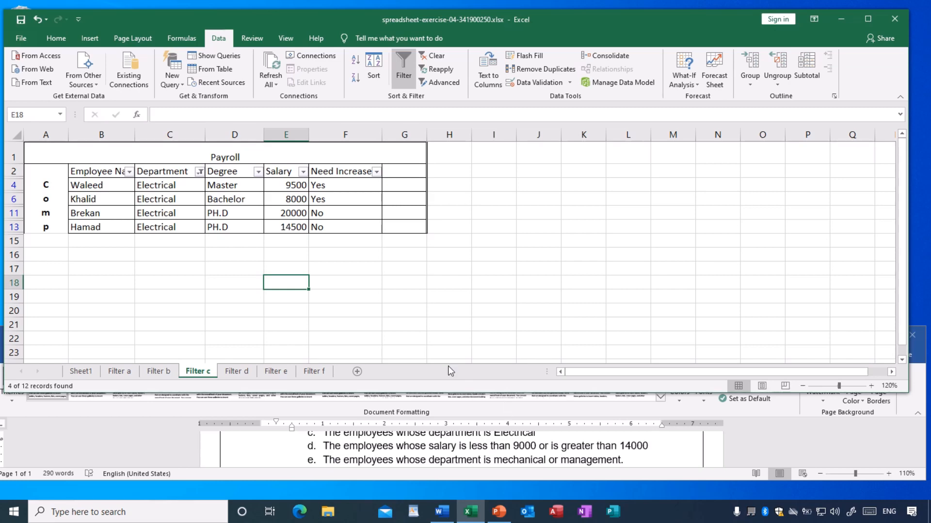
left_click(237, 373)
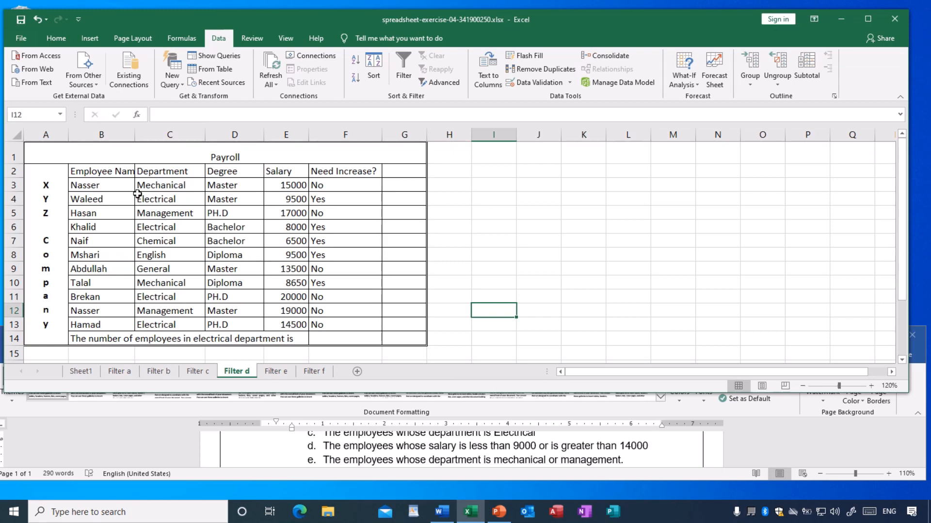
left_click(99, 171)
left_click_drag(99, 171, 334, 169)
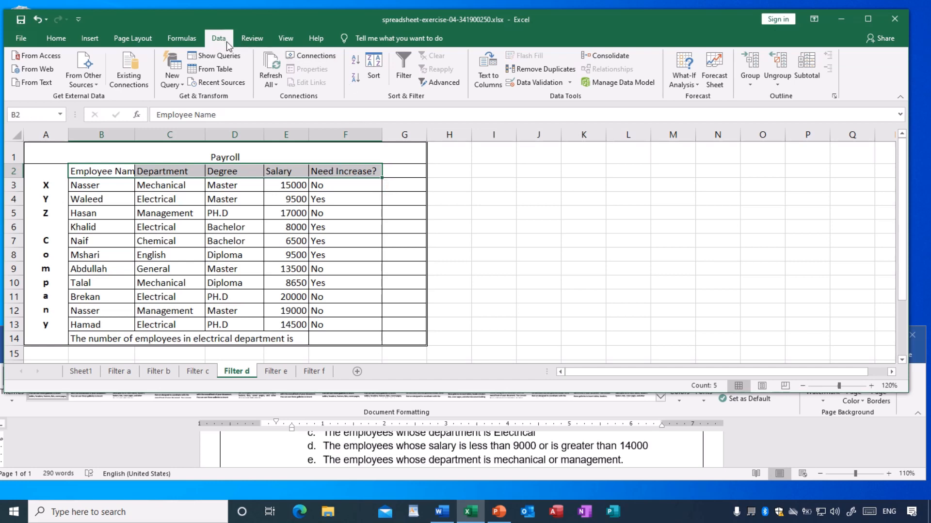
left_click(401, 58)
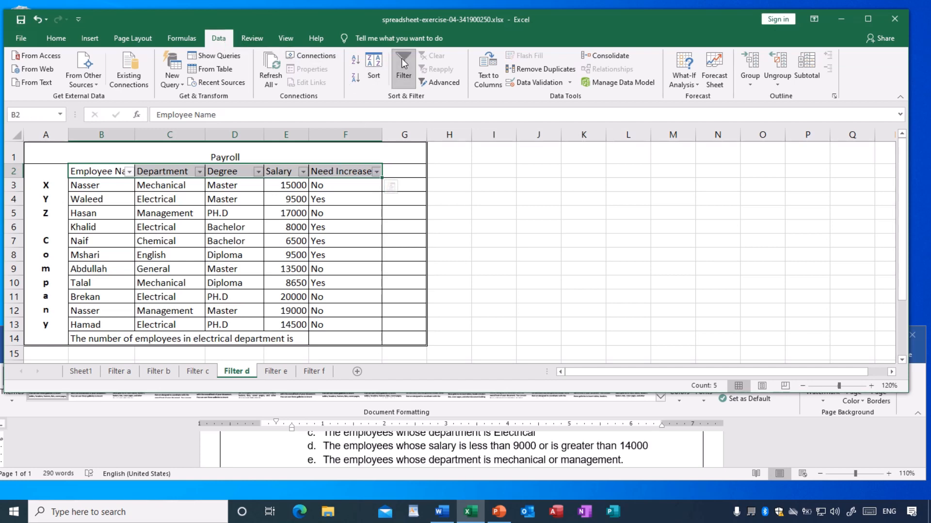
Filter the Salary column on the Filter d sheet to show salaries less than 9000 or greater than 14000.
left_click(507, 195)
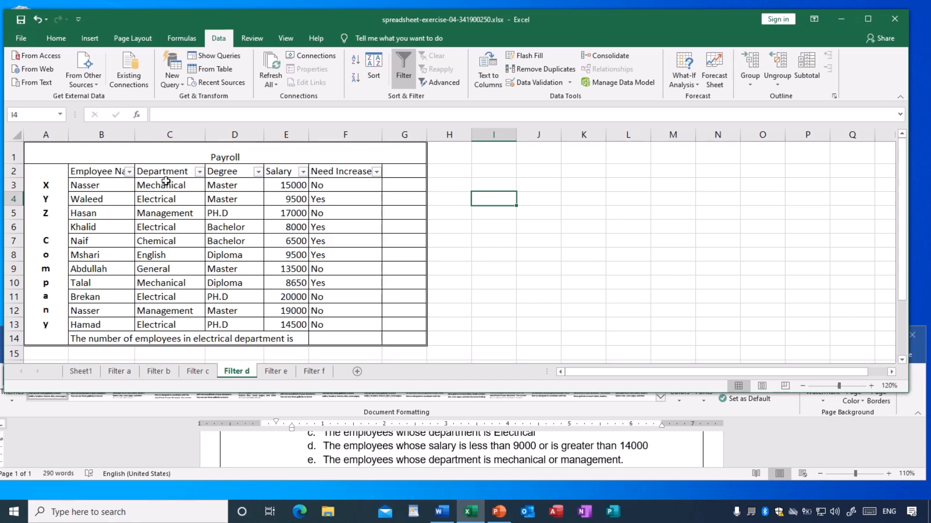
left_click(303, 172)
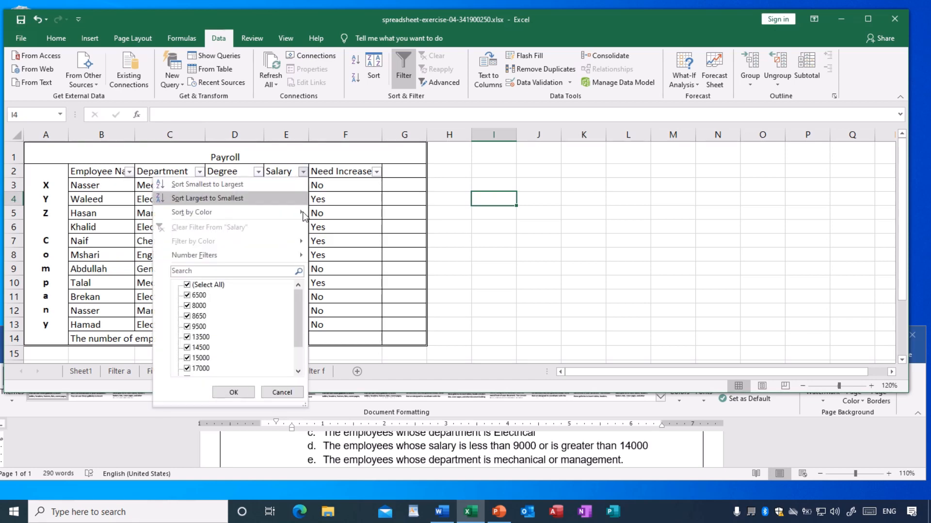
mouse_move(298, 303)
left_mouse_down()
mouse_move(299, 327)
mouse_move(299, 294)
left_mouse_up()
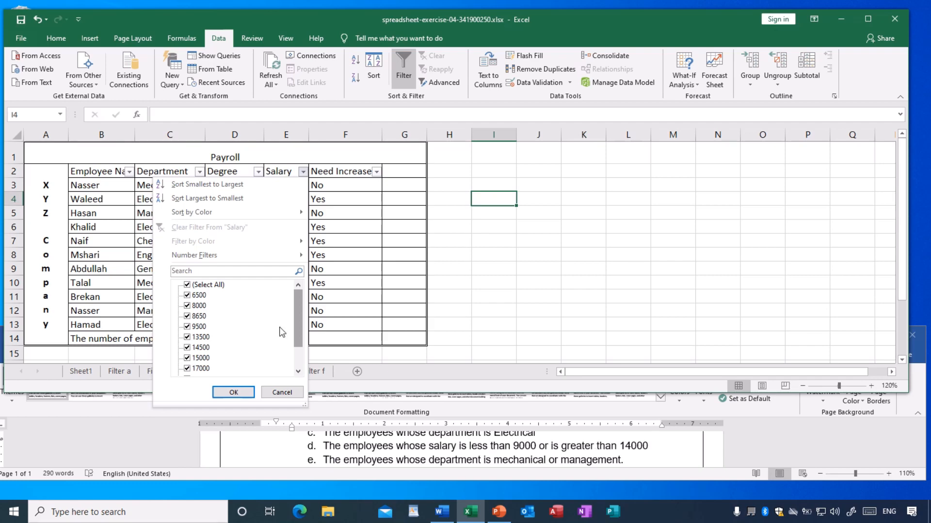
mouse_move(179, 259)
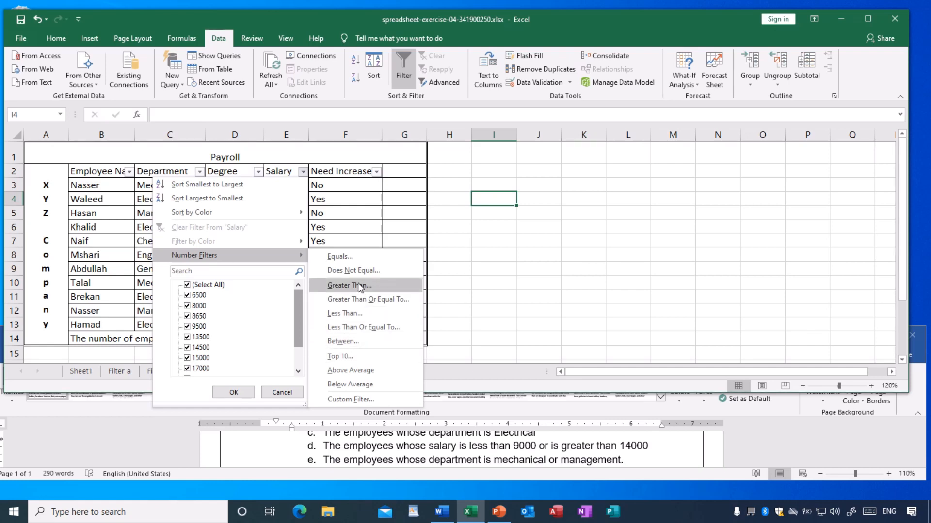
left_click(348, 315)
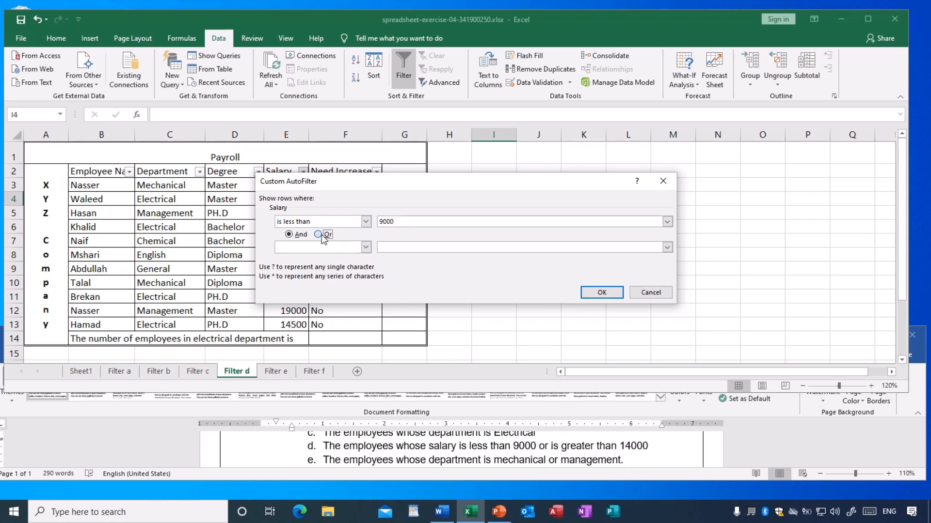
left_click(366, 248)
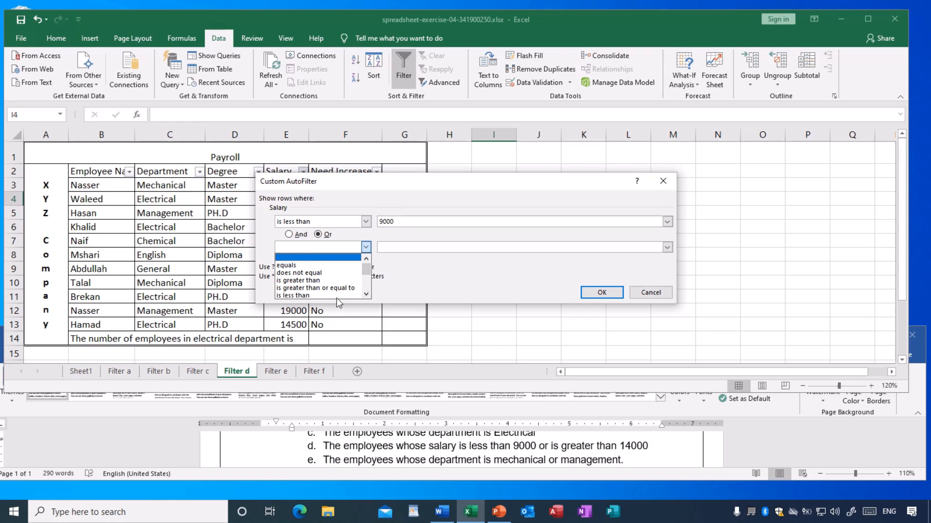
left_click(298, 281)
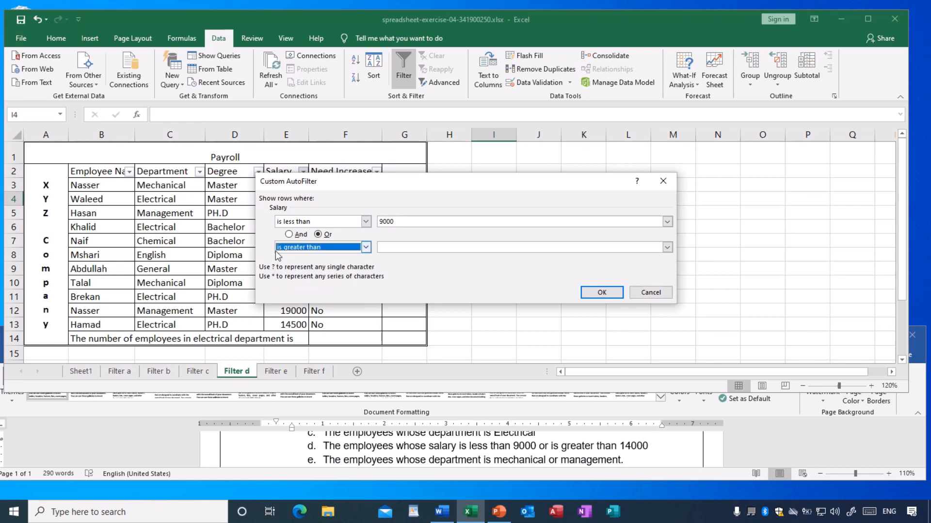
left_click(387, 249)
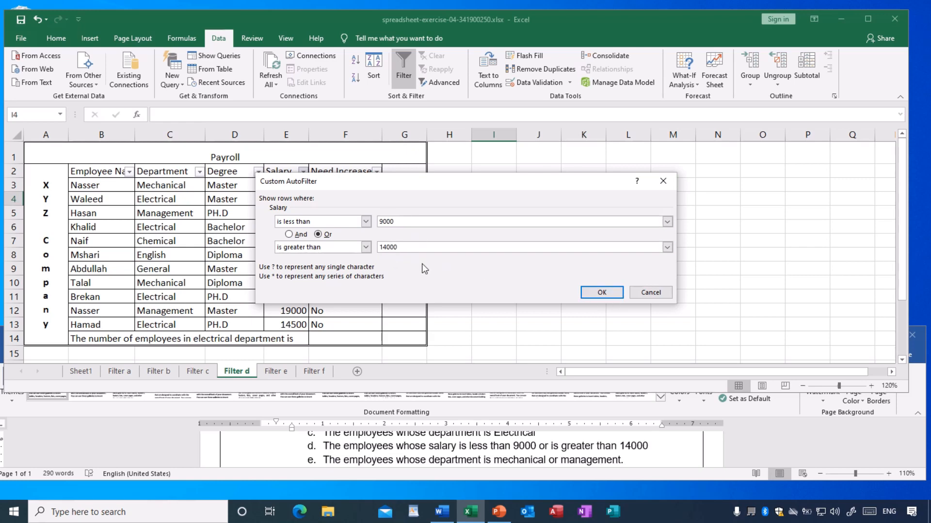
left_click(602, 293)
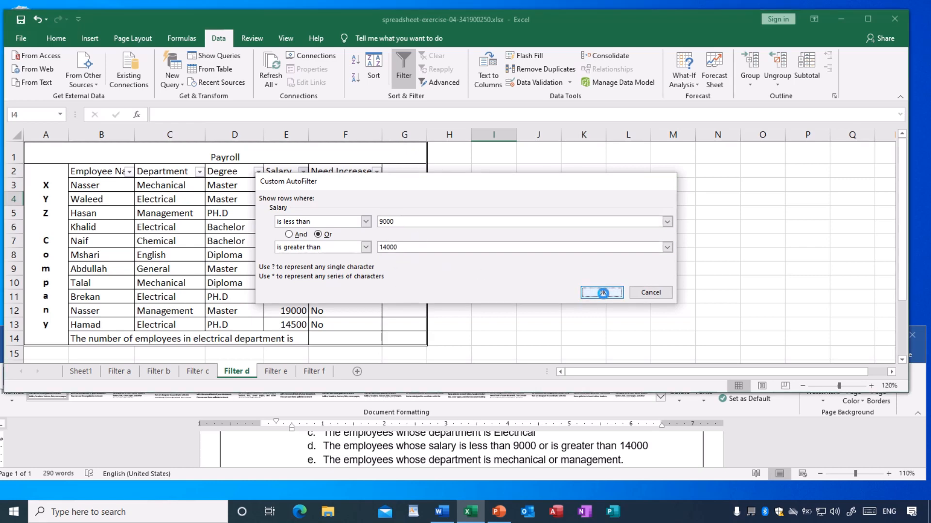
left_click(532, 286)
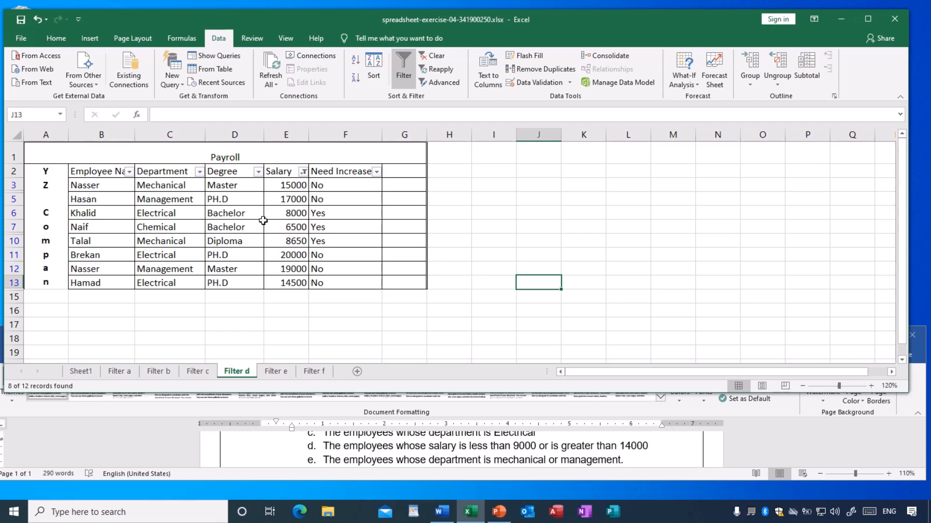
Check the salaries of the filtered rows on the Filter d sheet against the conditions in exercise item d.
left_click(284, 217)
left_click(275, 229)
left_click(275, 242)
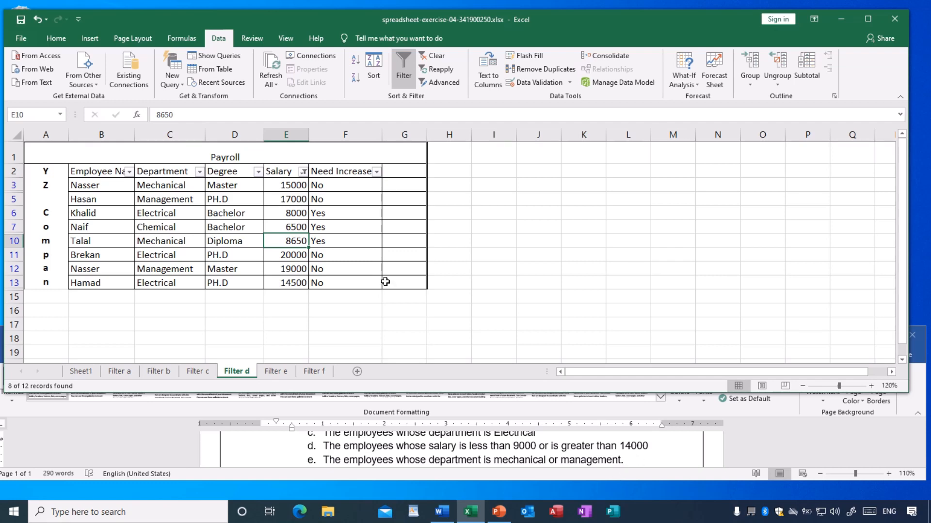
left_click(106, 185)
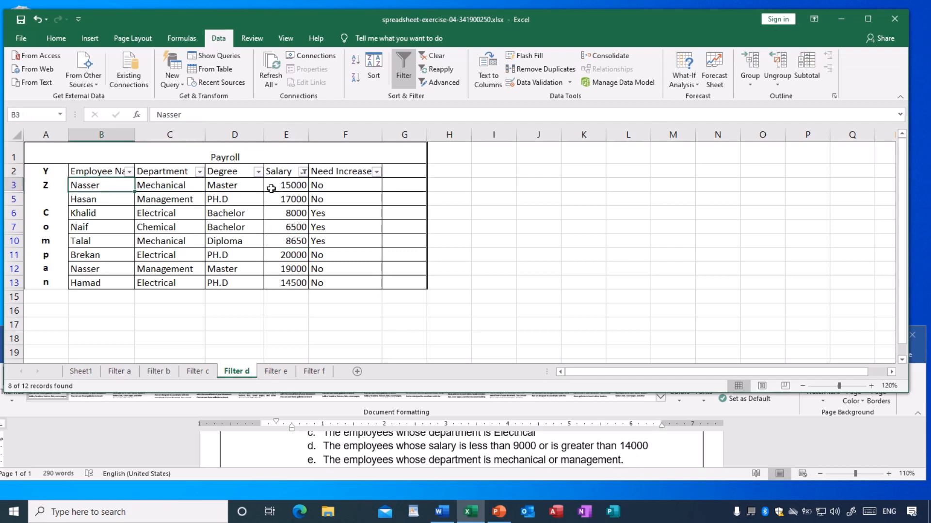
left_click(289, 189)
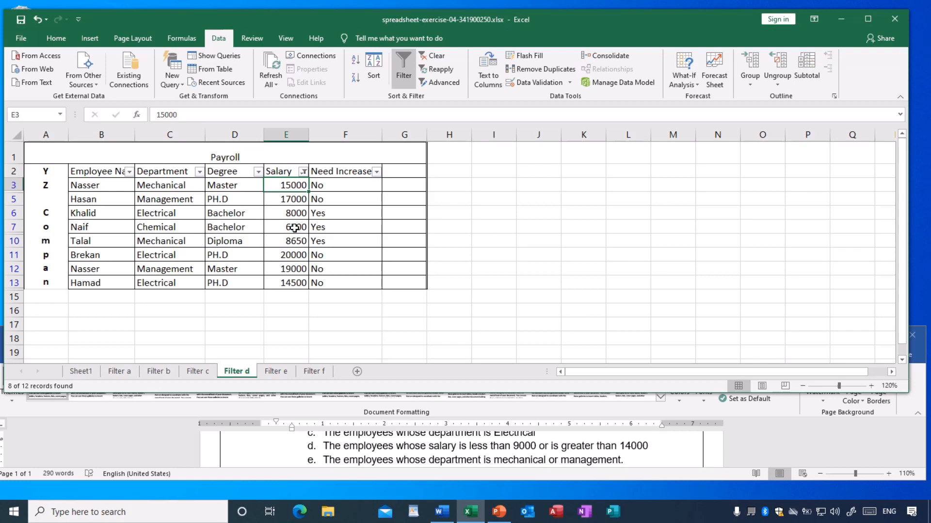
left_click(282, 203)
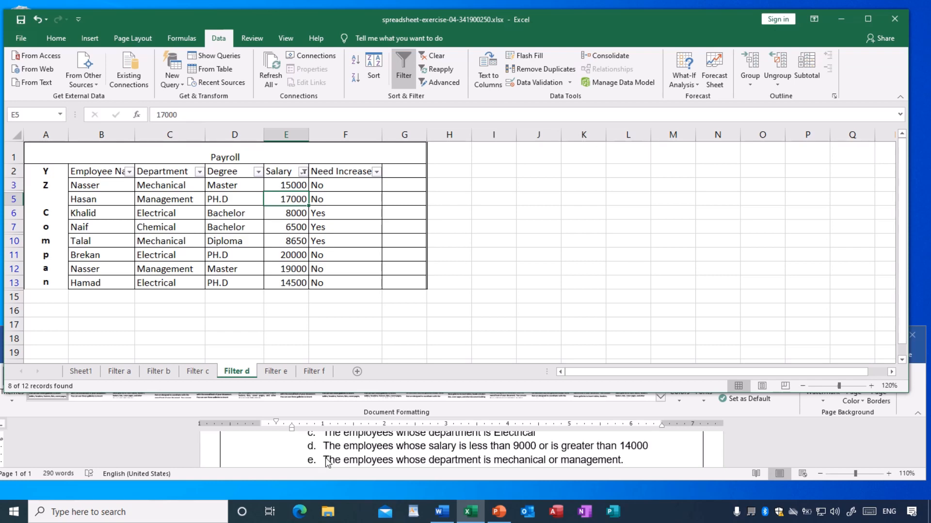
Read item e of the exercise and turn on filtering for the header cells B2:F2 on the Filter e sheet.
scroll(327, 460, "down", 1)
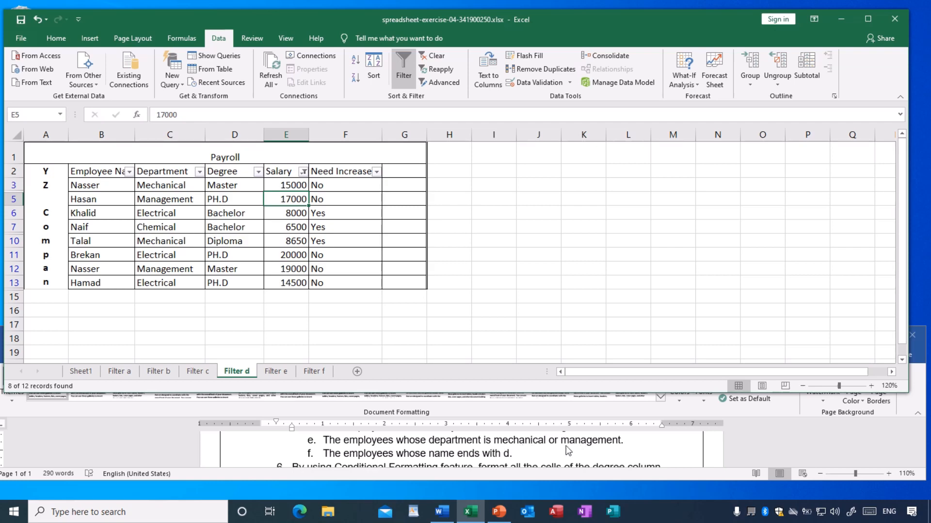
left_click(273, 372)
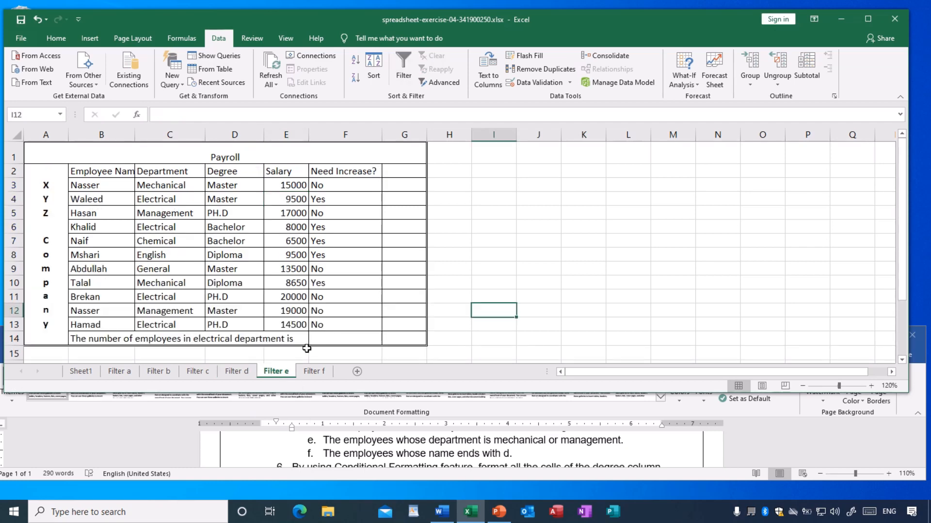
left_click(520, 226)
left_click_drag(95, 172, 349, 173)
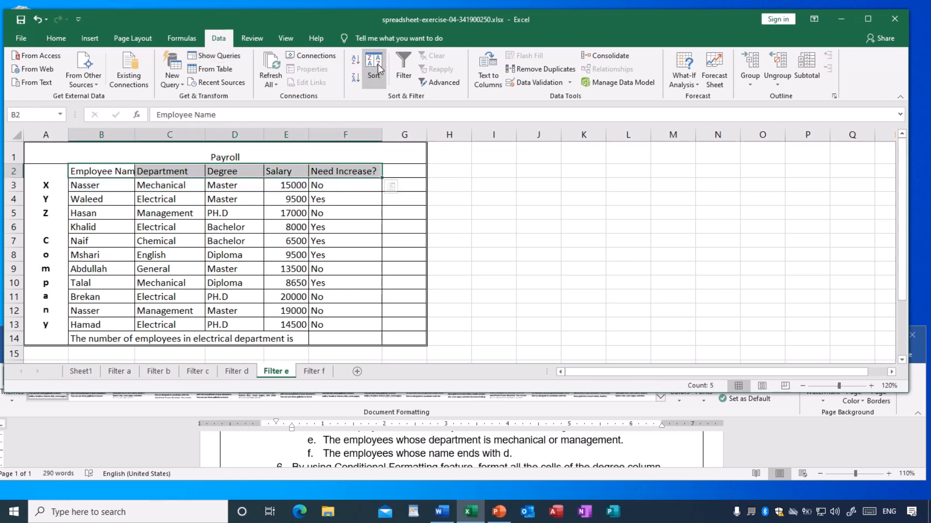
left_click(403, 62)
left_click(523, 197)
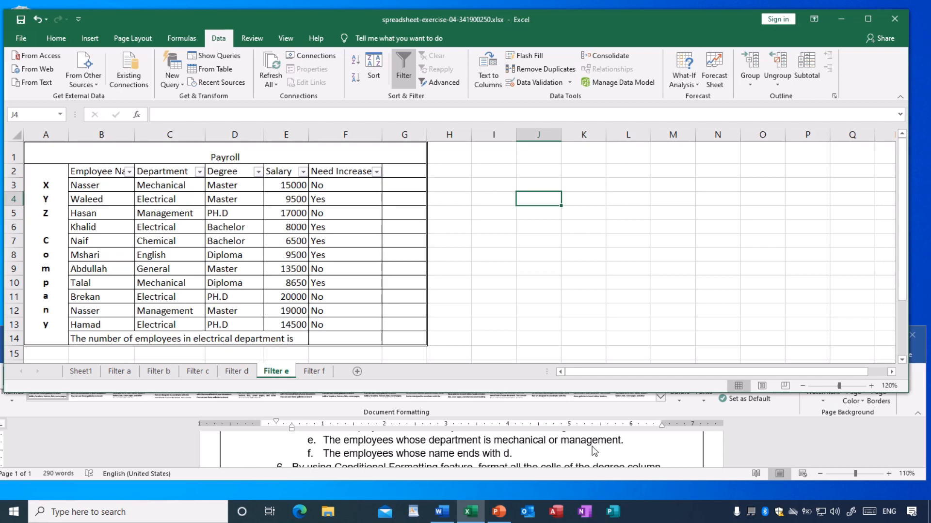
Filter the Department column on the Filter e sheet to show only the Mechanical and Management departments.
left_click(199, 173)
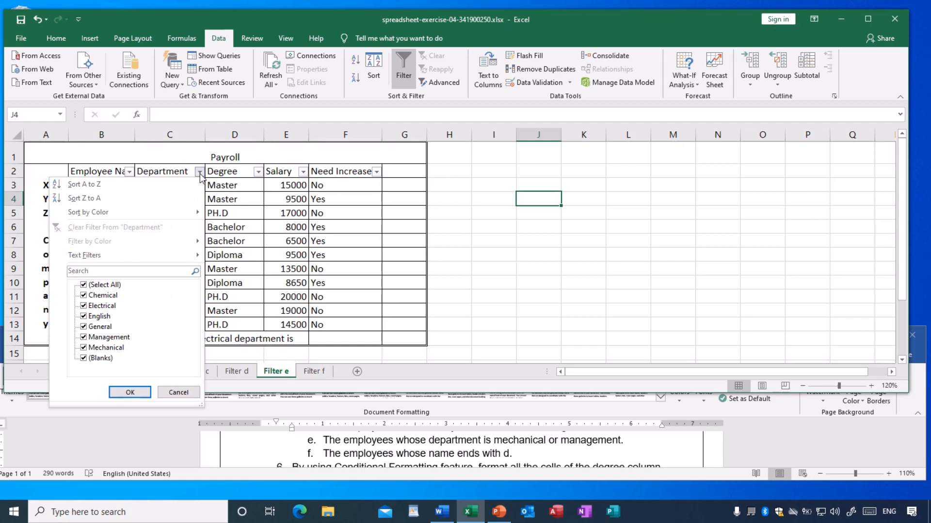
left_click(85, 286)
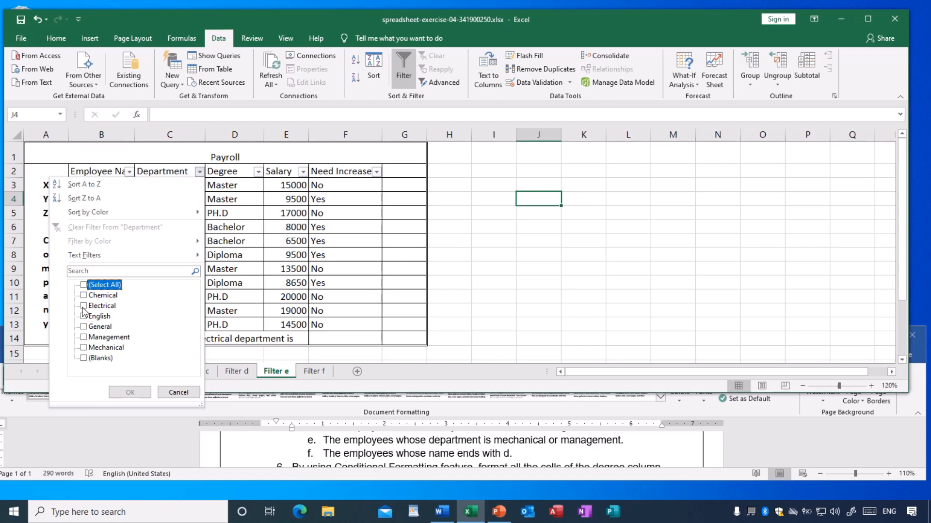
left_click(85, 348)
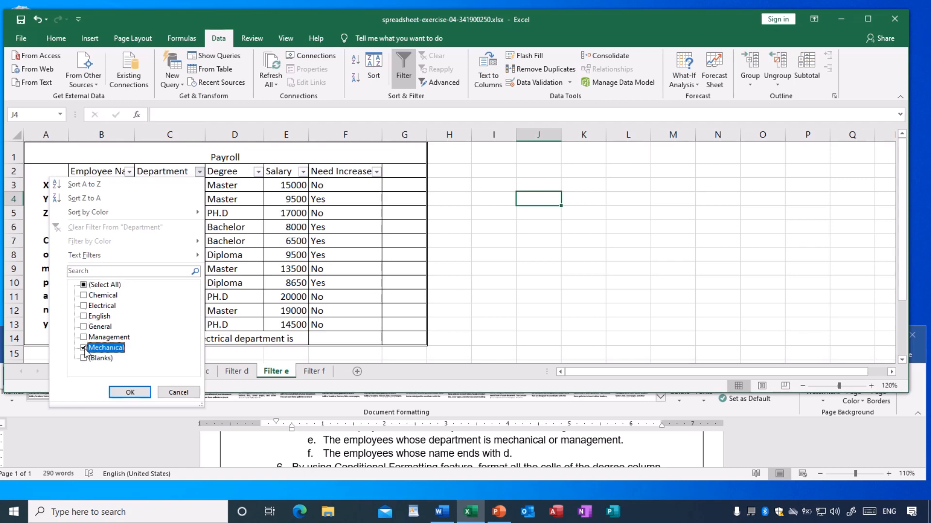
left_click(85, 338)
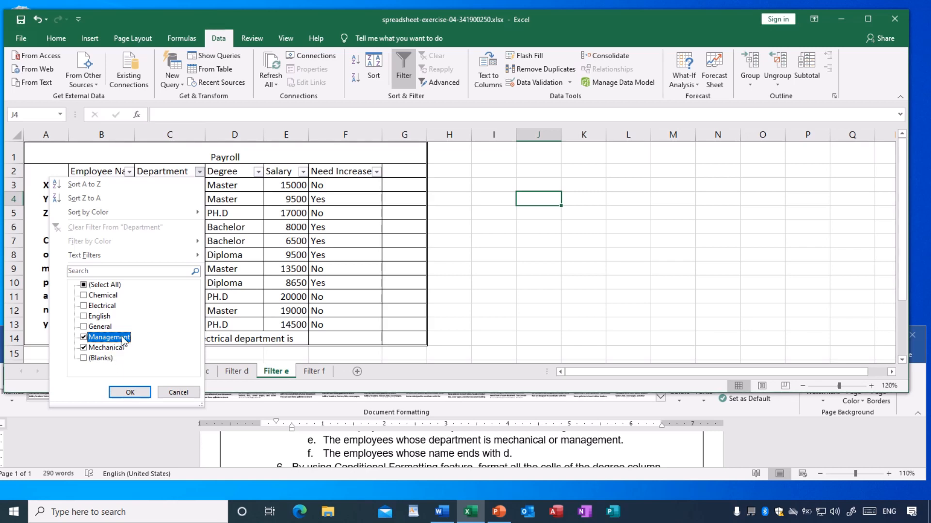
left_click(131, 395)
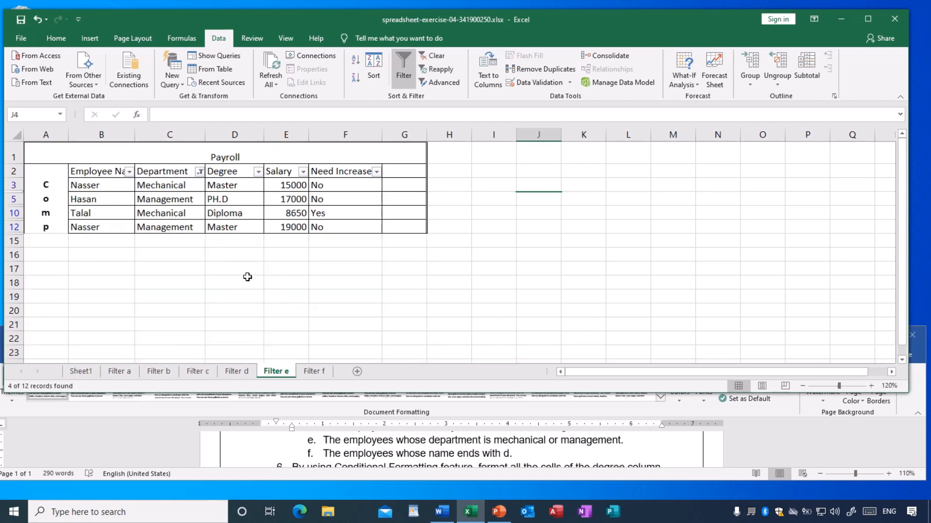
left_click(247, 277)
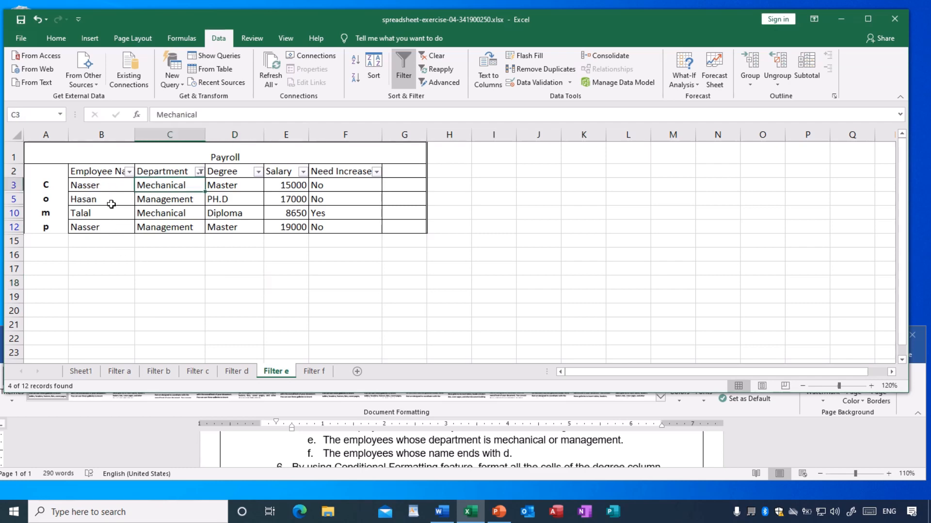
Check the departments of the filtered rows on the Filter e sheet and save the workbook.
left_click(90, 202)
left_click(164, 201)
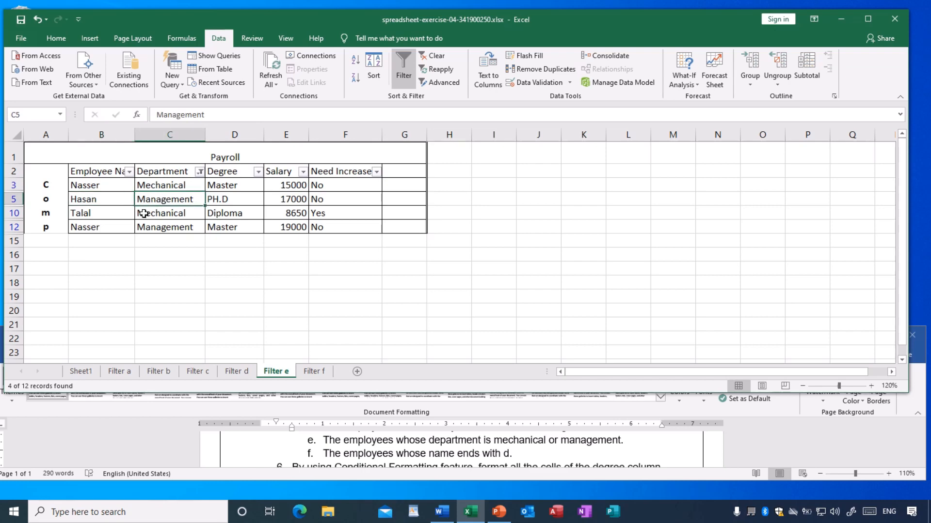
left_click(155, 214)
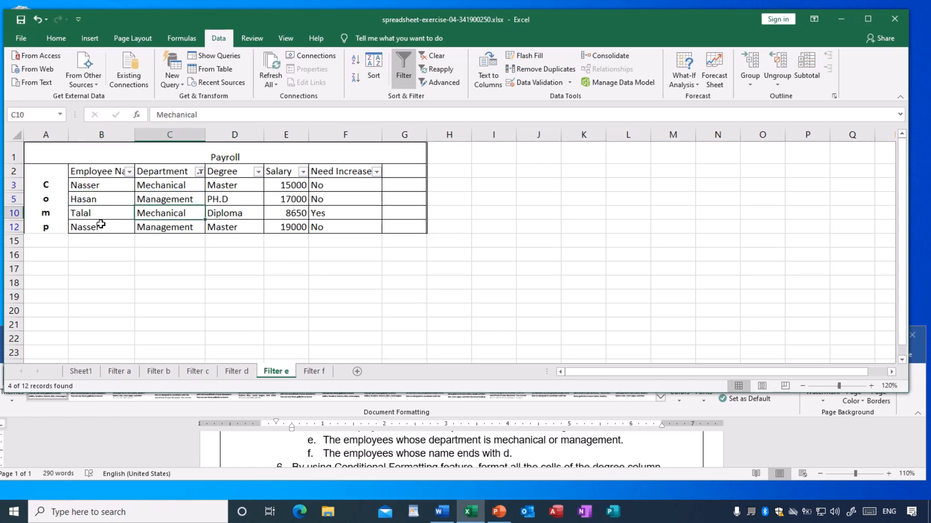
left_click(161, 227)
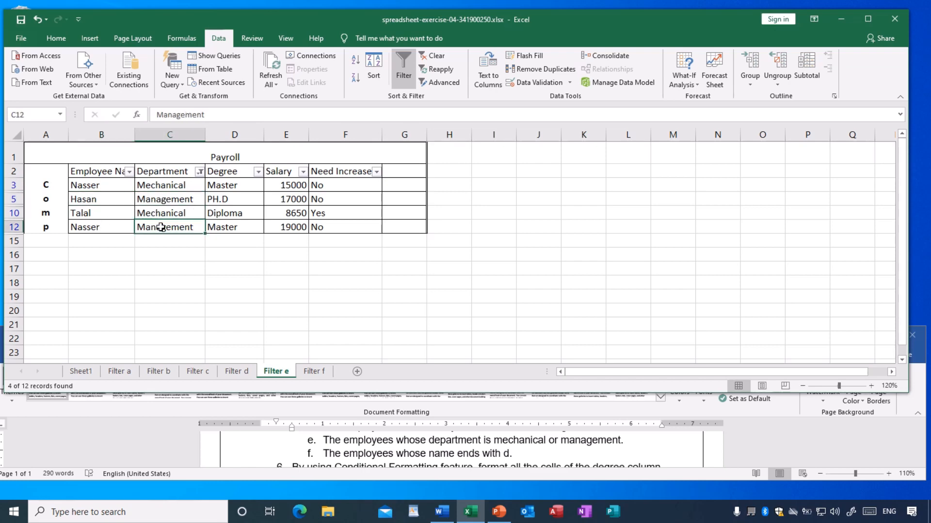
left_click(258, 259)
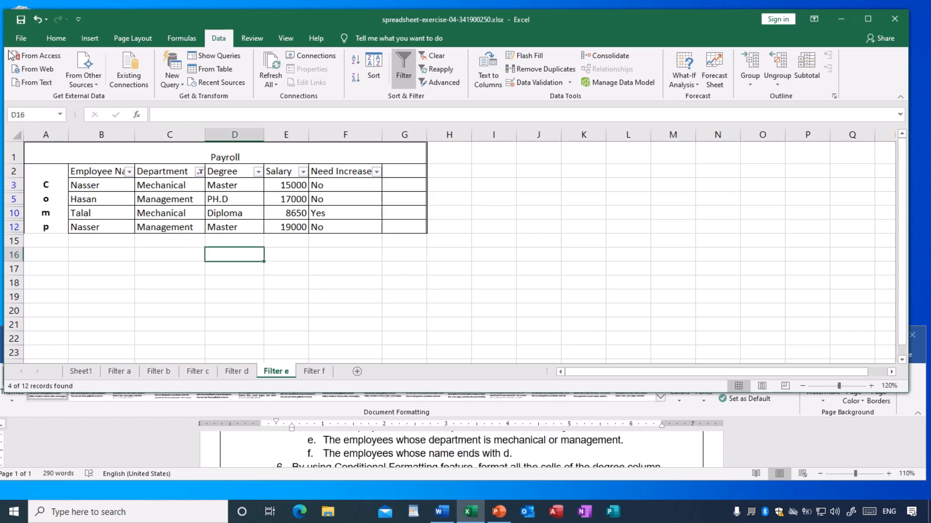
left_click(21, 21)
Turn on filtering for the header cells B2:F2, from Employee Name to Need Increase?, on the Filter f sheet.
left_click(313, 372)
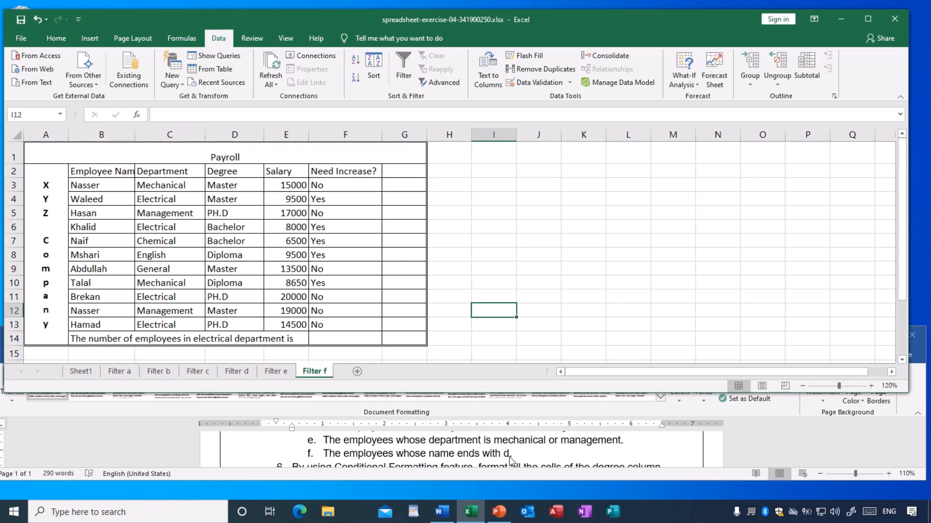
left_click(539, 253)
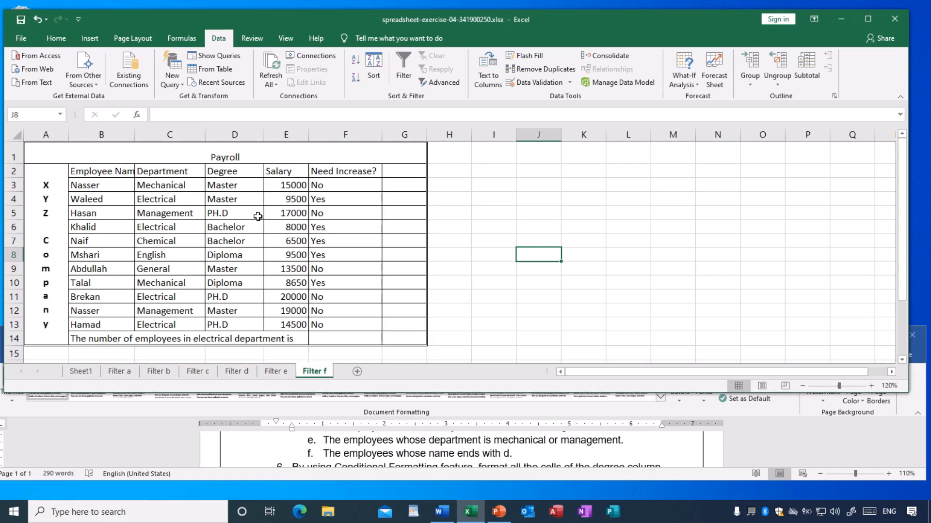
left_click(91, 172)
left_click_drag(119, 174, 348, 173)
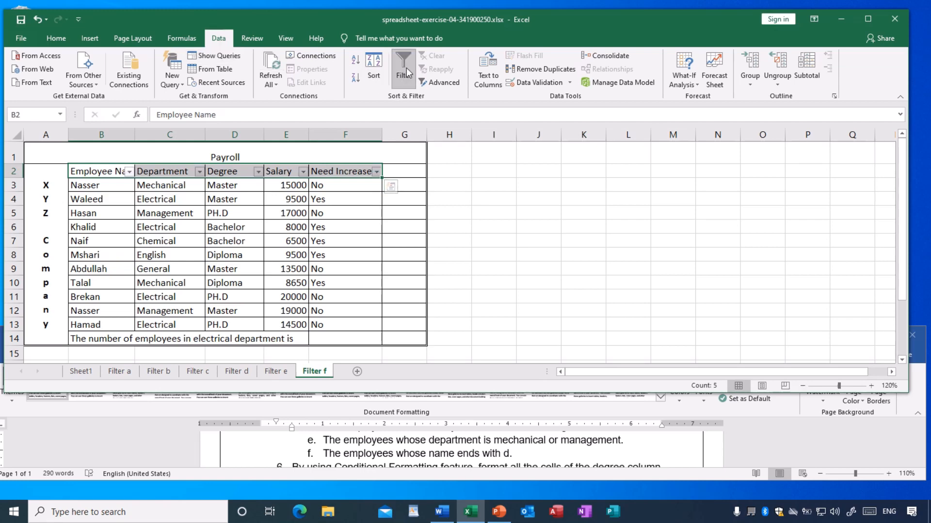
left_click(507, 245)
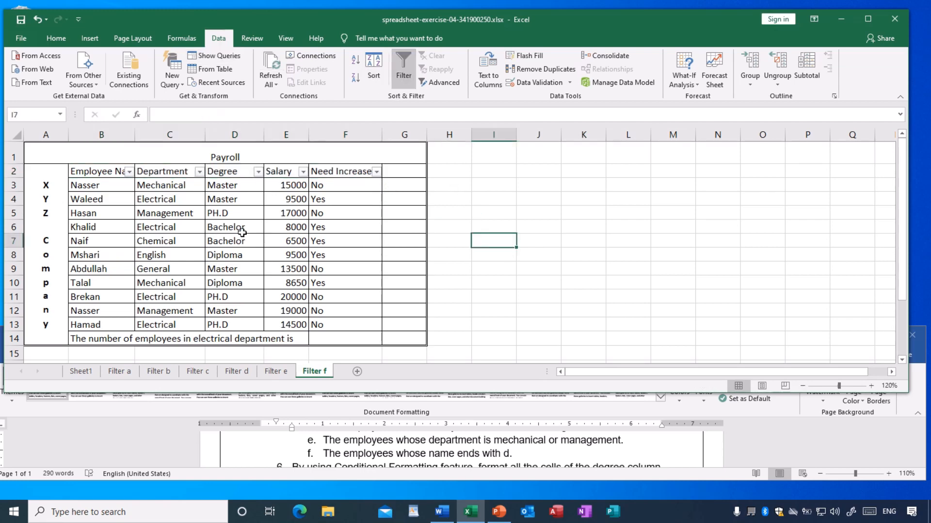
Filter the Employee Name column on the Filter f sheet to names ending with d and save the workbook.
left_click(129, 173)
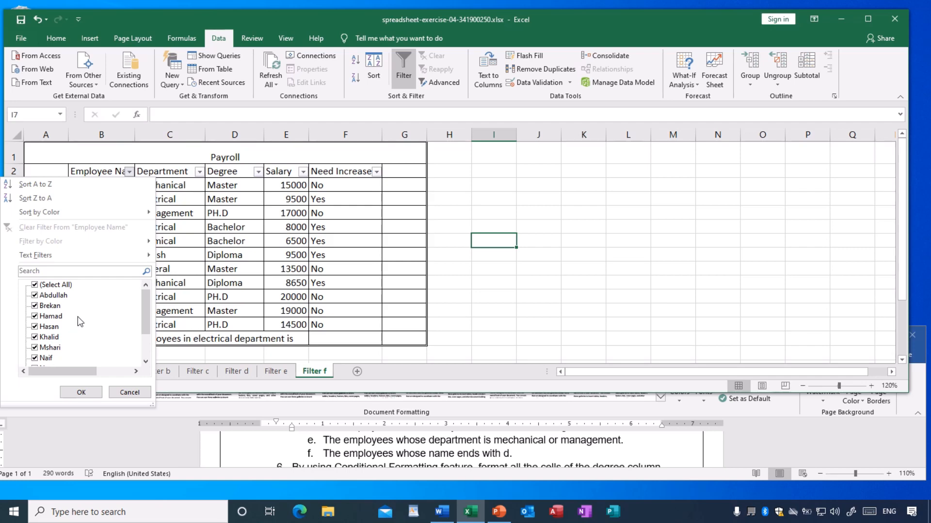
mouse_move(35, 257)
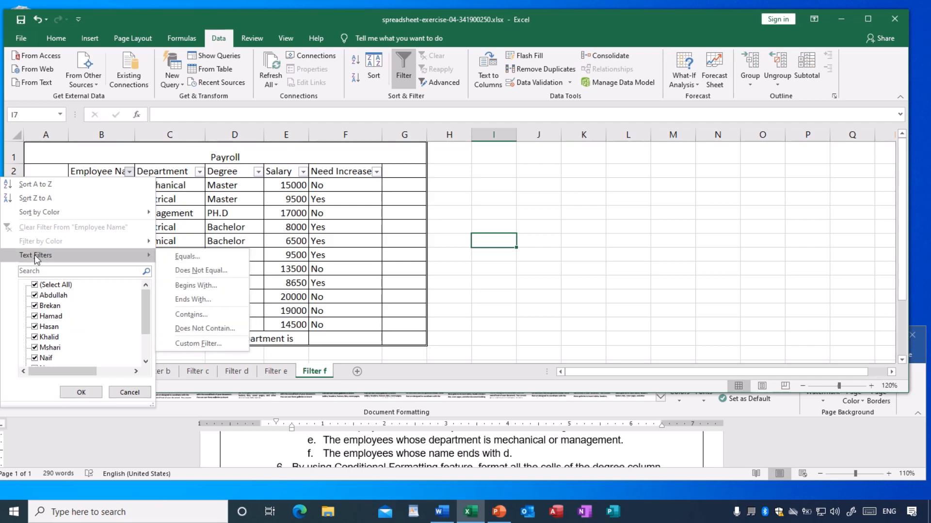
left_click(193, 299)
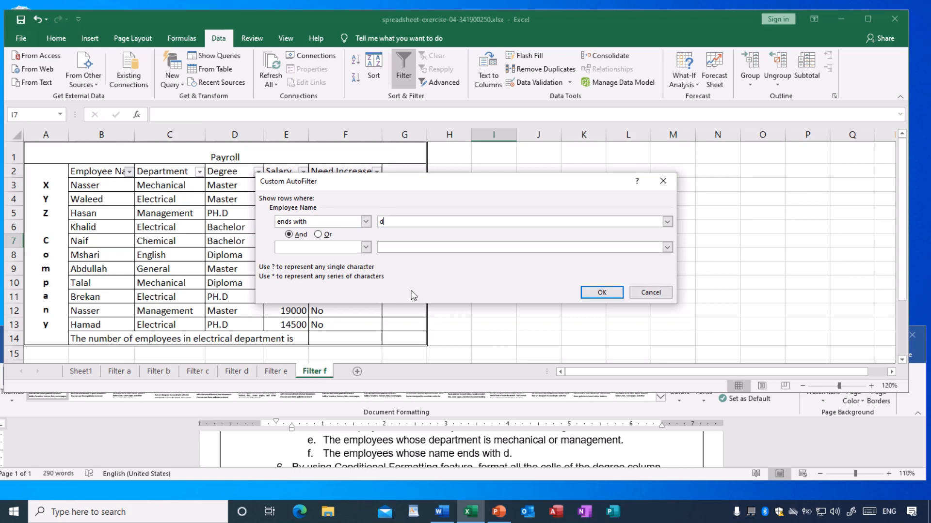
left_click(597, 291)
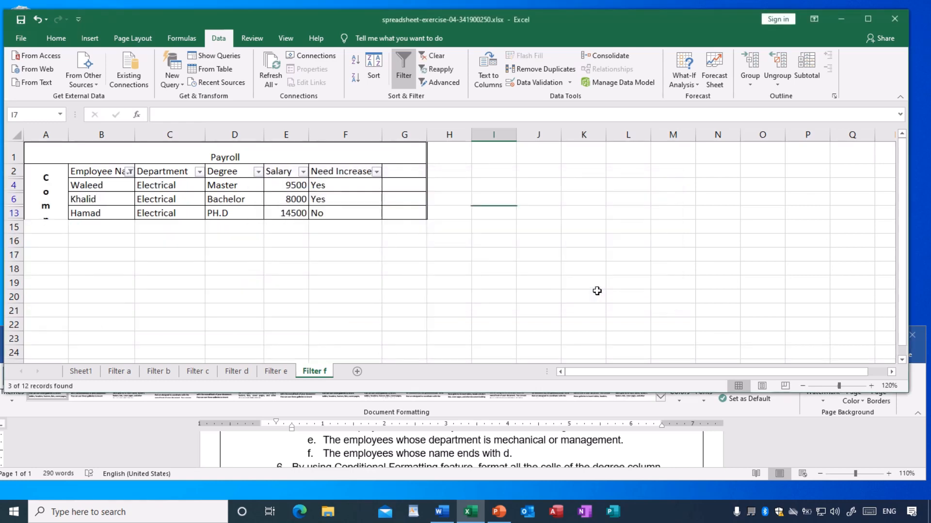
left_click(449, 294)
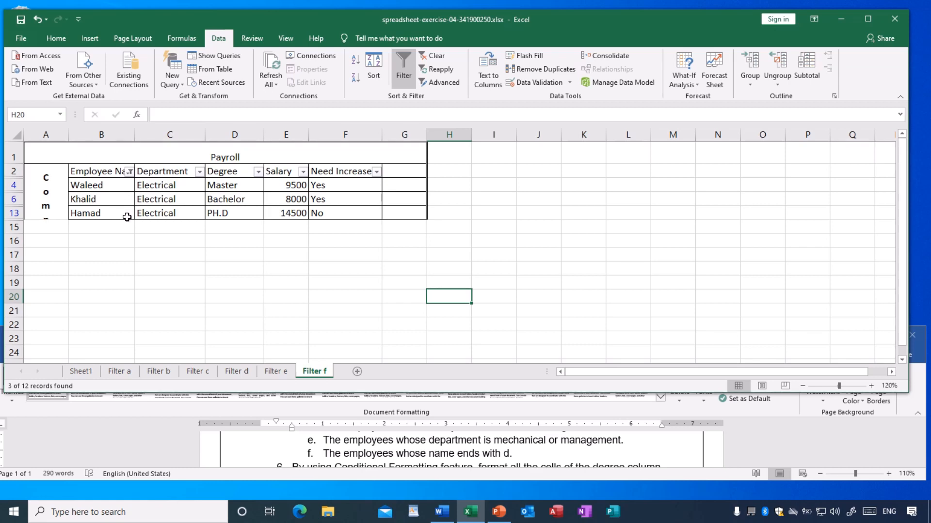
left_click(352, 272)
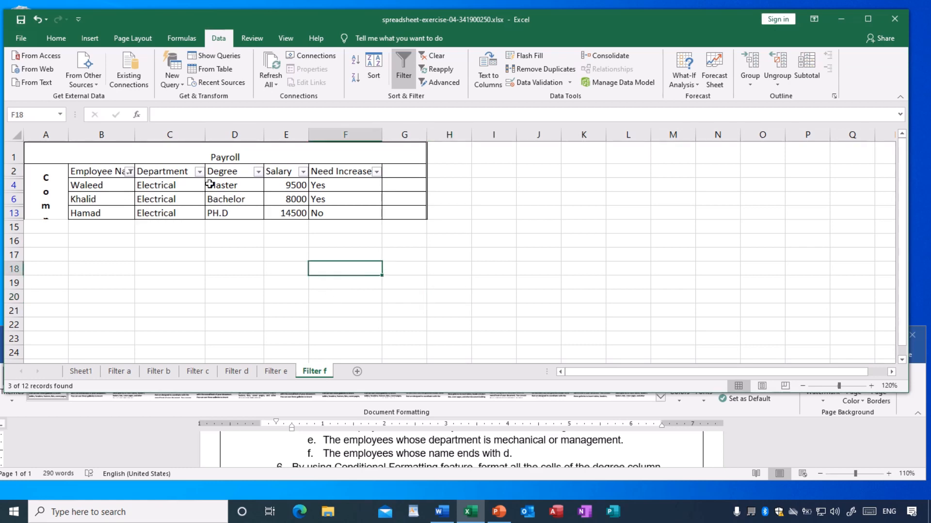
left_click(21, 22)
Review the filtered results on the sheets Filter a to Filter f one after another.
left_click(127, 372)
left_click(157, 372)
left_click(197, 371)
left_click(243, 372)
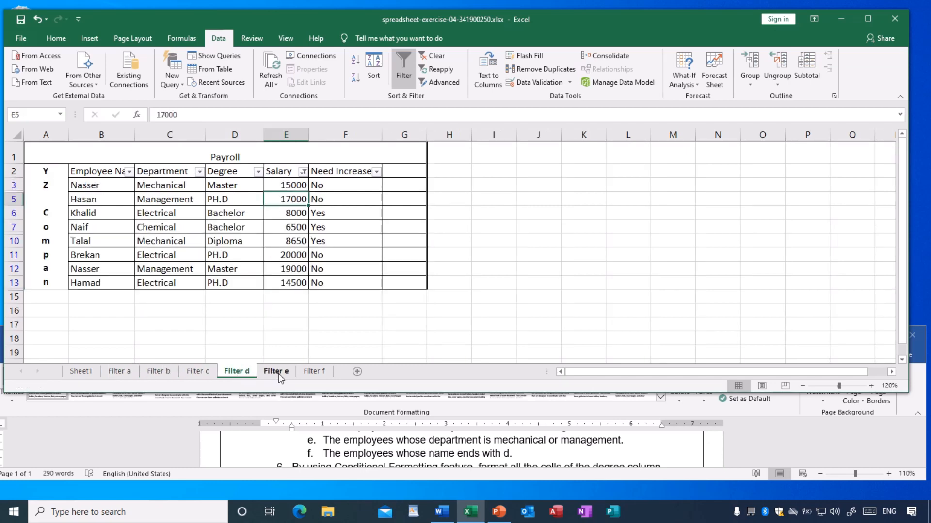
left_click(276, 372)
left_click(314, 372)
left_click(165, 370)
left_click(197, 372)
left_click(229, 373)
left_click(181, 372)
left_click(160, 372)
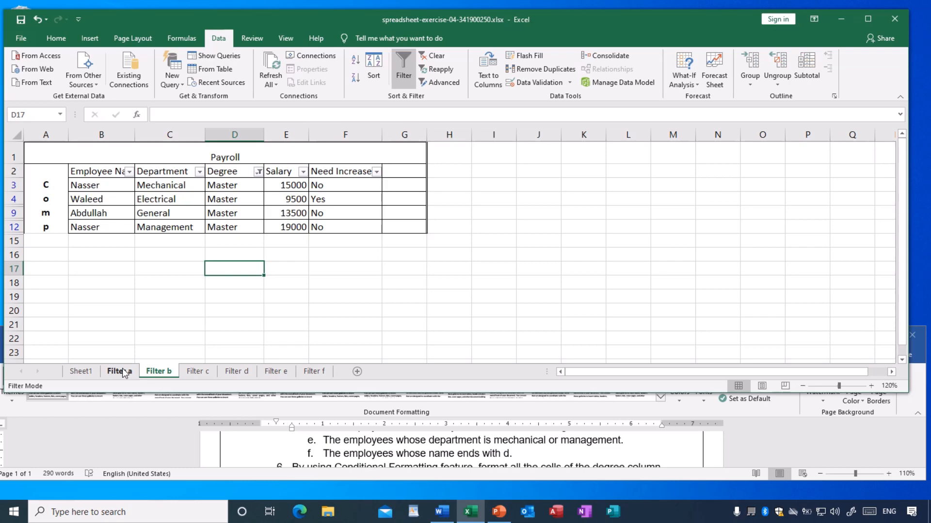
Go back to Sheet1, read item 6 of the exercise and check which cells of the Degree column contain PH.D.
left_click(77, 372)
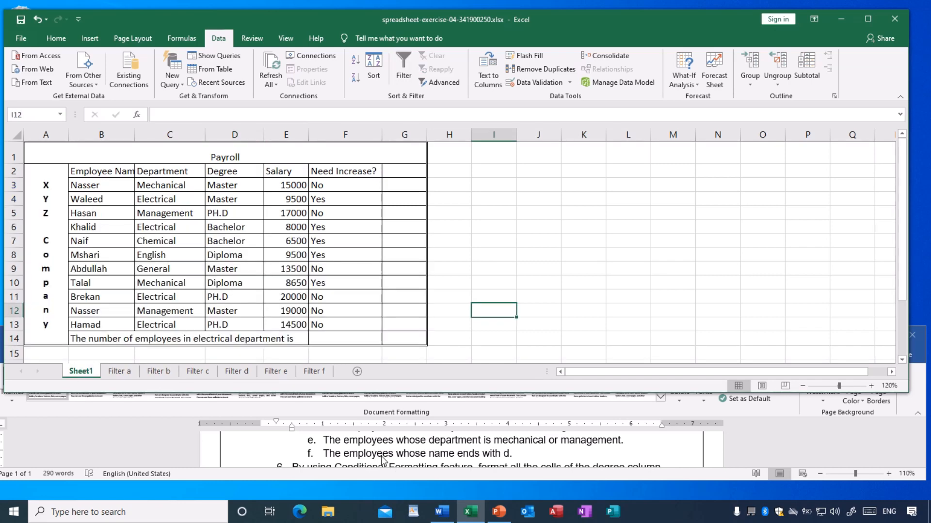
scroll(382, 459, "down", 1)
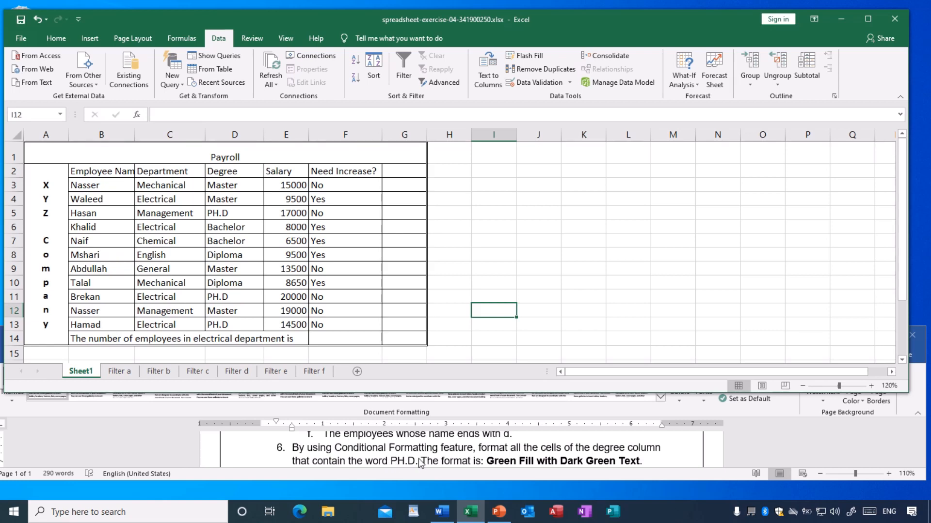
left_click(489, 269)
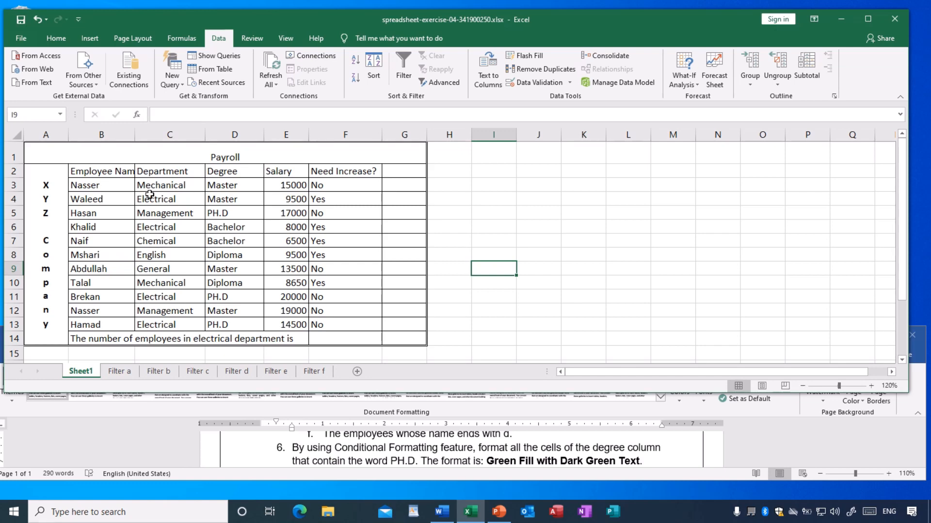
left_click(156, 242)
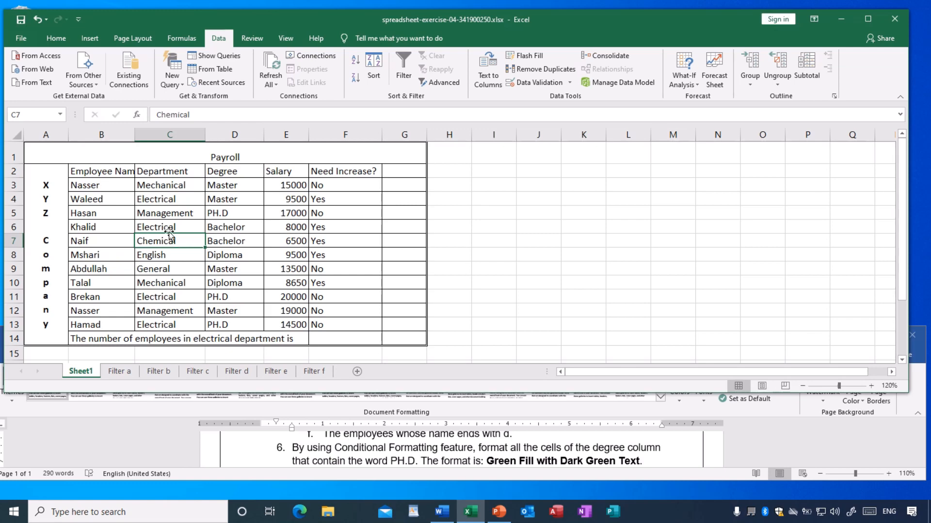
left_click(159, 200)
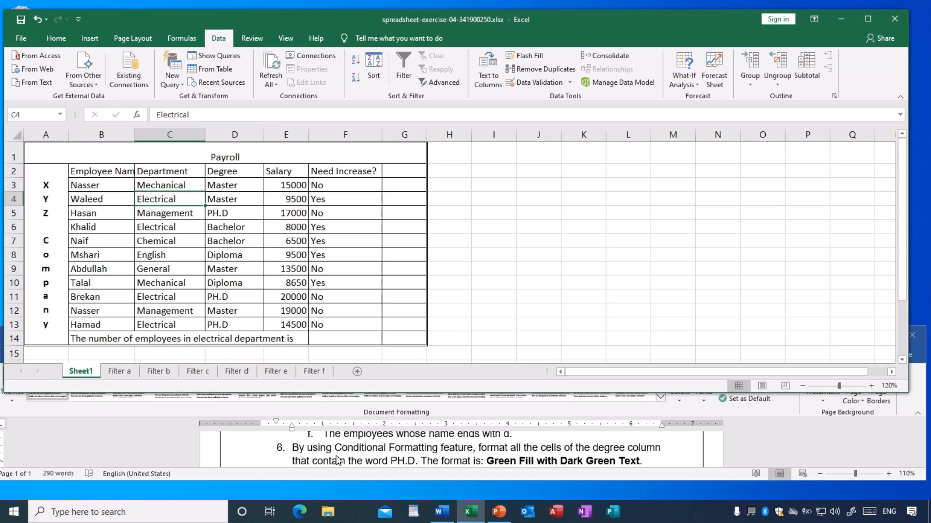
left_click(237, 224)
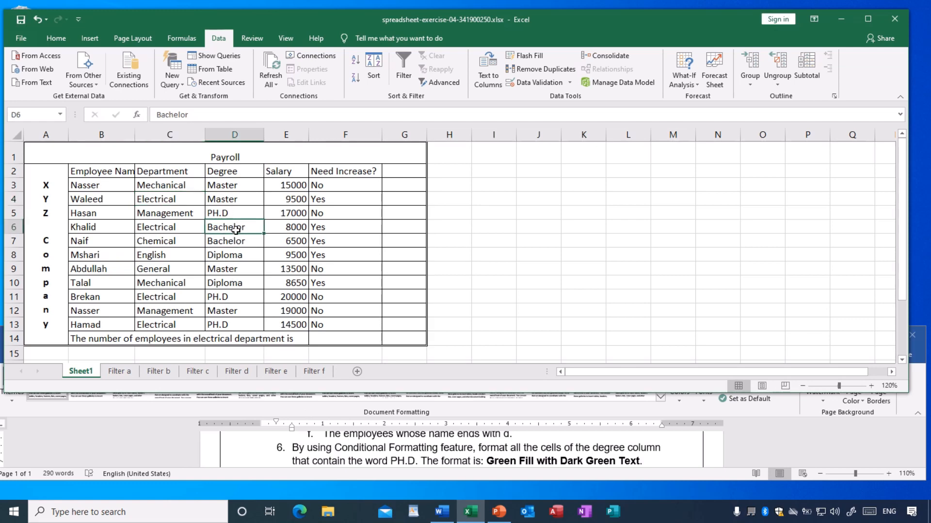
left_click(230, 278)
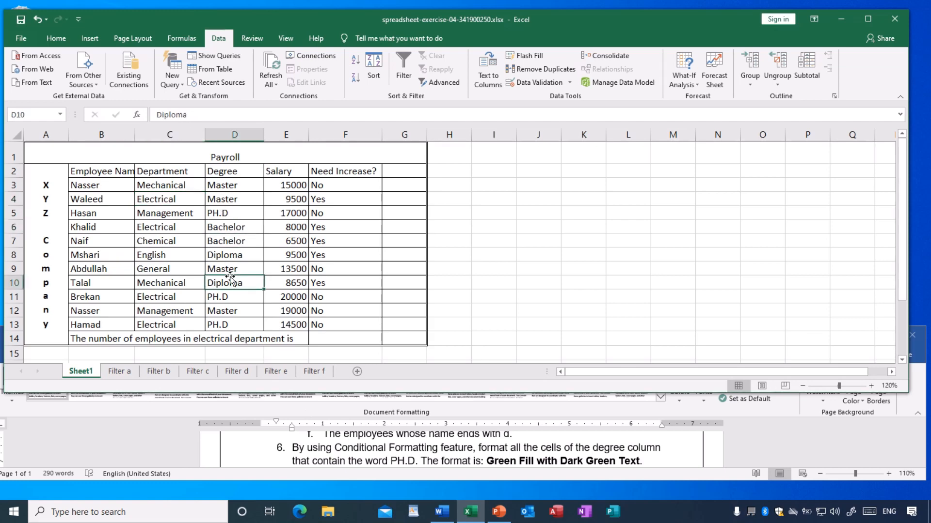
left_click(235, 219)
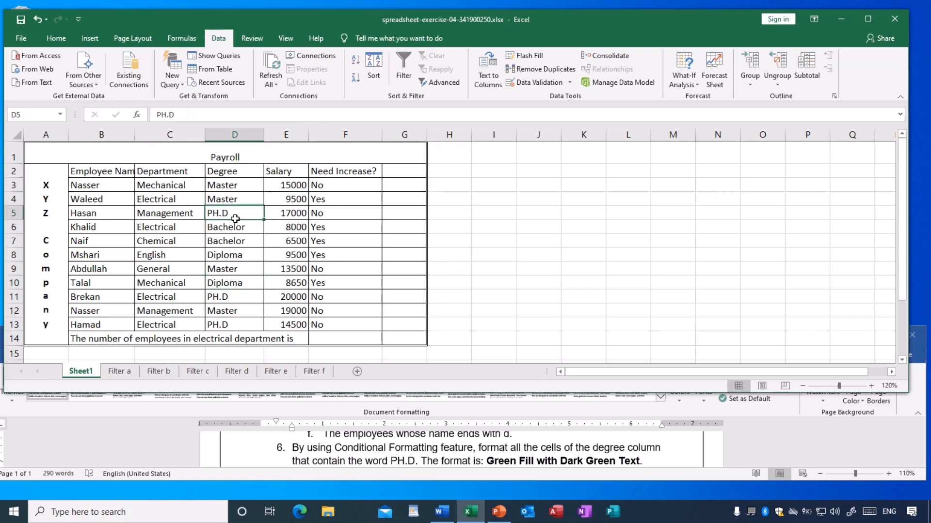
left_click(230, 297)
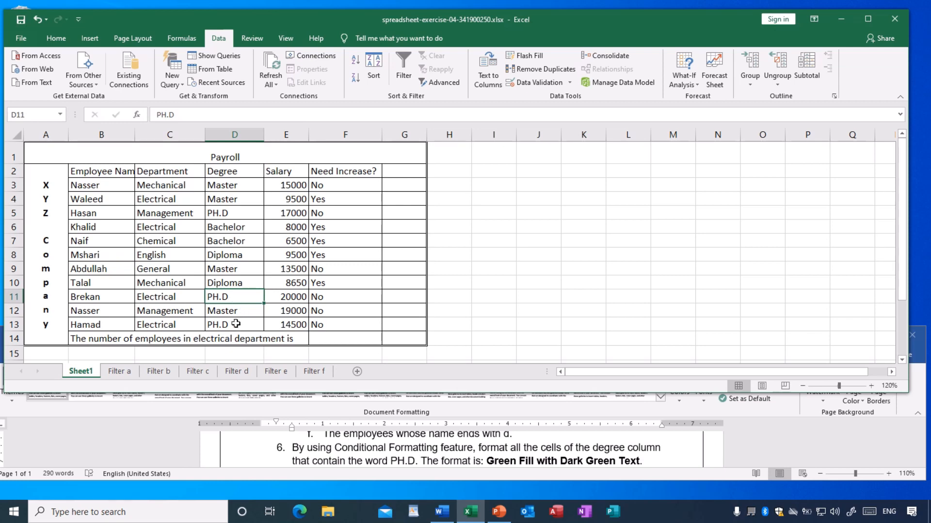
left_click(233, 327)
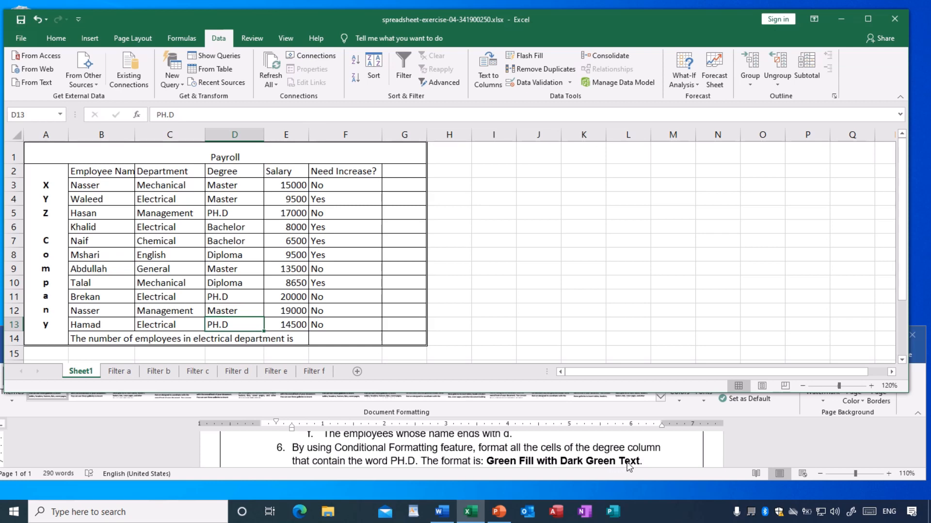
left_click(282, 256)
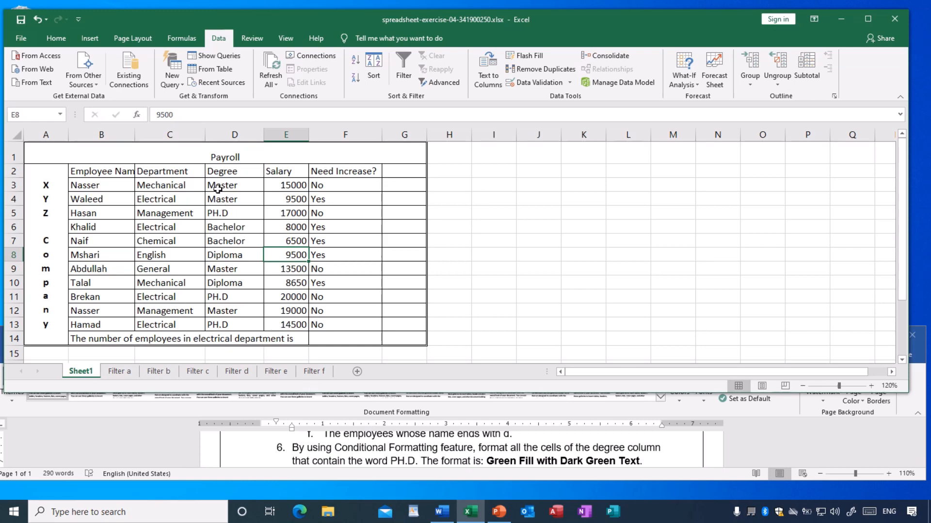
Add an Equal To conditional formatting rule to cells D3:D13, matching =$D$5 with Green Fill with Dark Green Text, and save the workbook.
left_click_drag(220, 184, 222, 327)
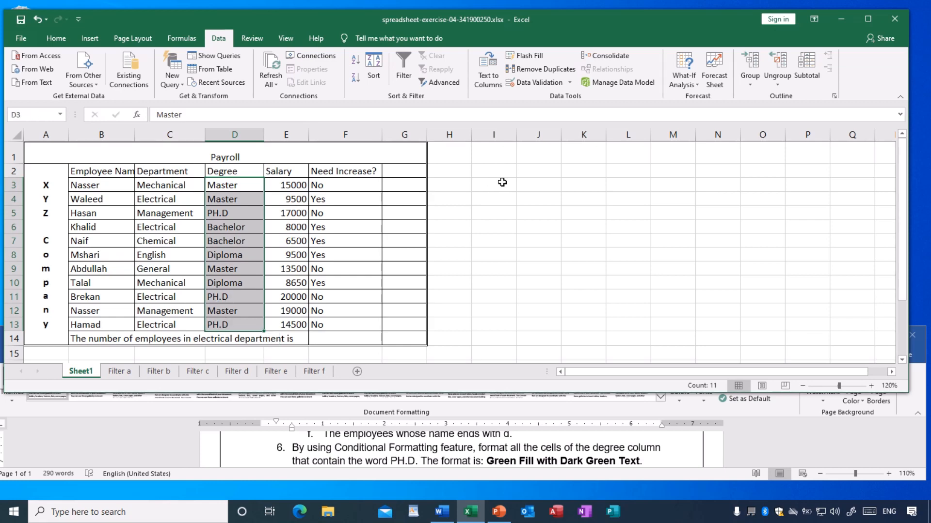
left_click(56, 38)
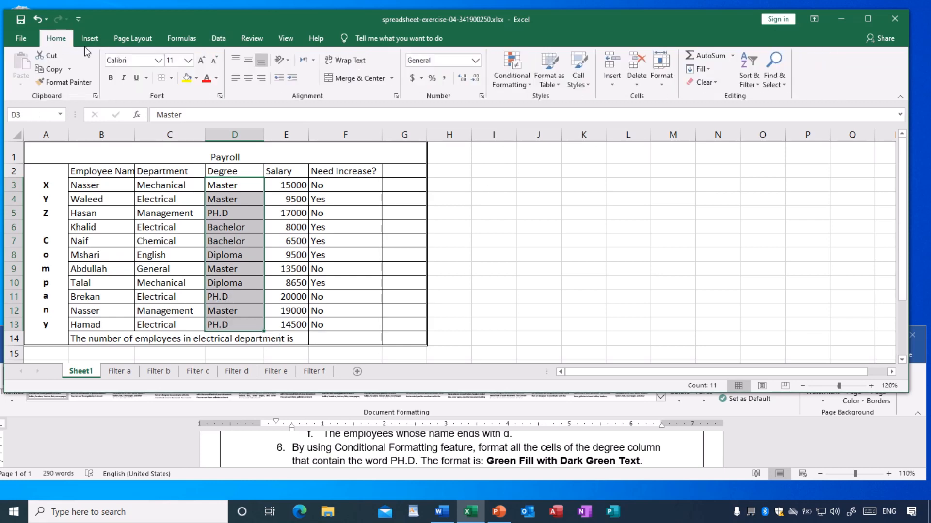
left_click(517, 83)
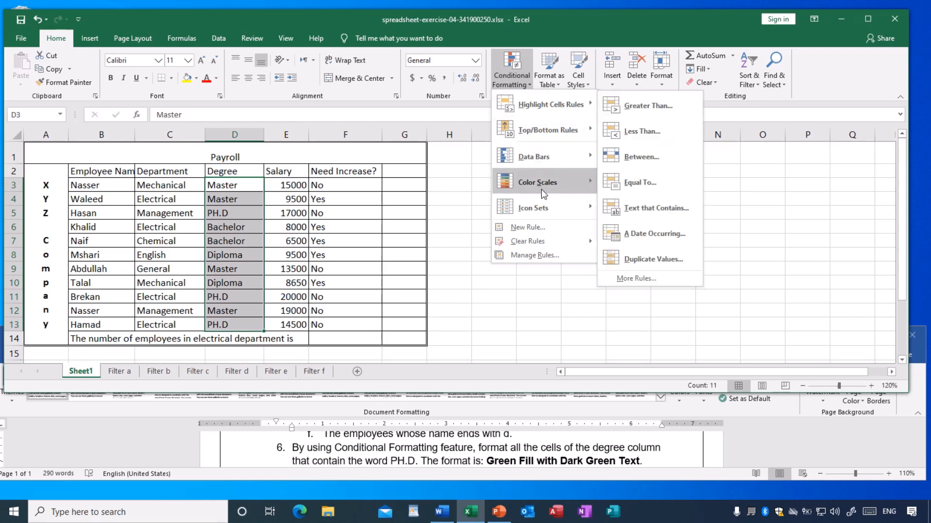
mouse_move(546, 114)
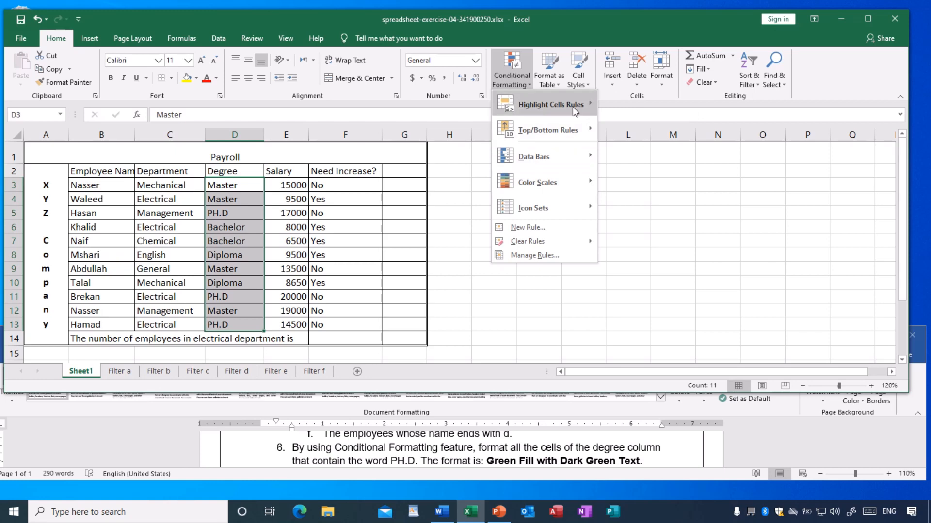
mouse_move(576, 107)
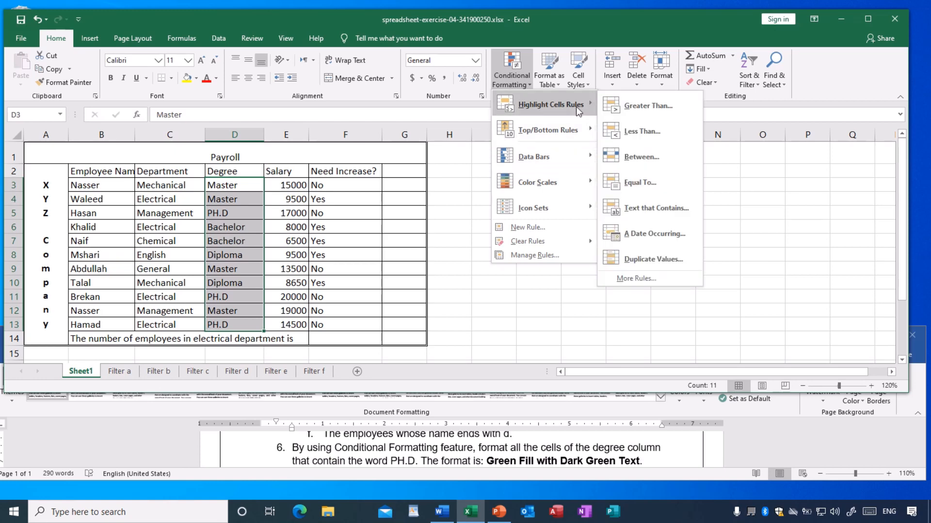
left_click(642, 185)
left_click_drag(520, 236, 604, 215)
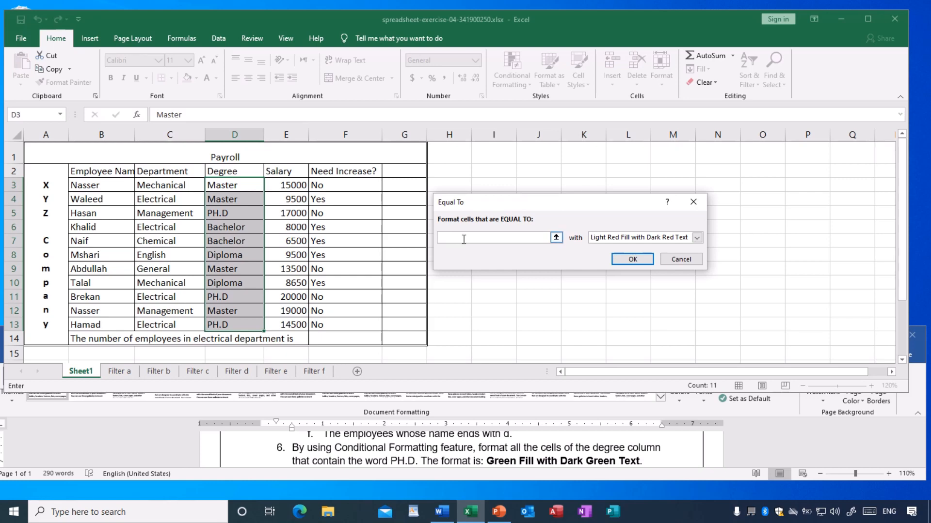
left_click(224, 215)
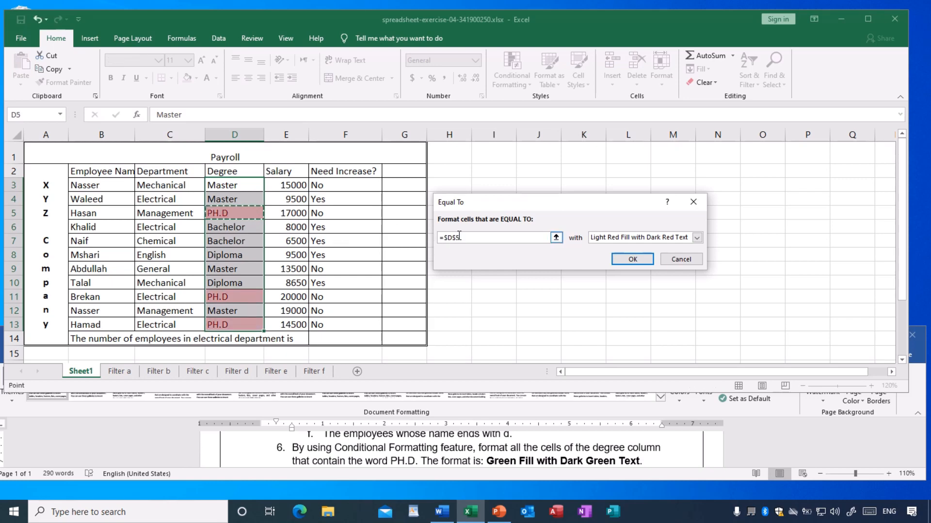
left_click(697, 238)
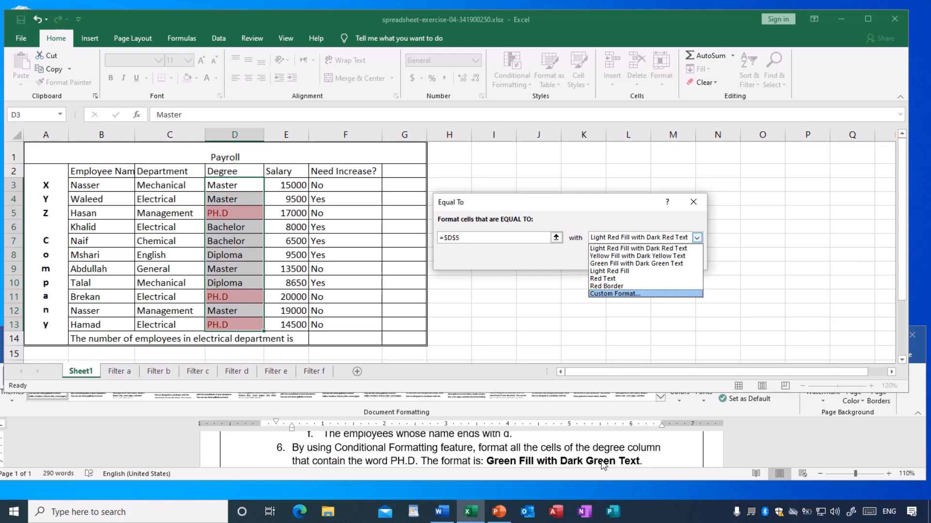
left_click(621, 264)
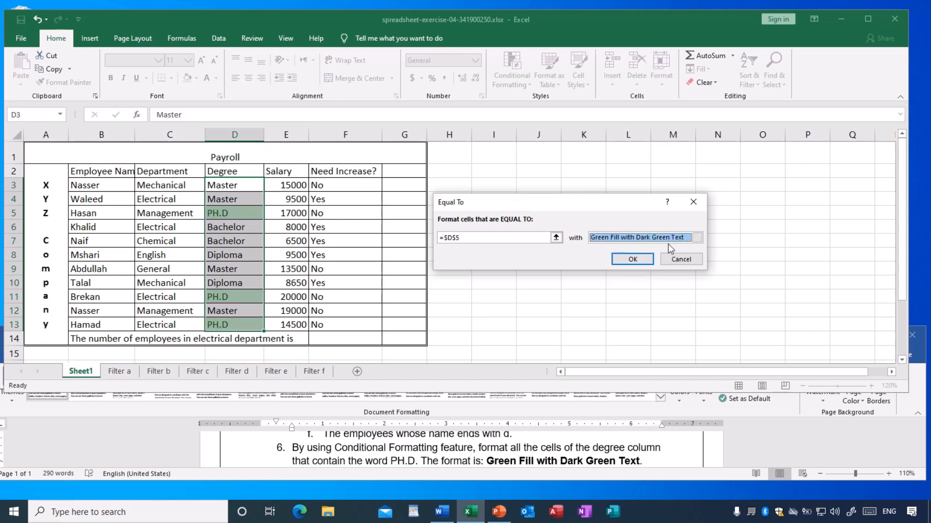
left_click(633, 259)
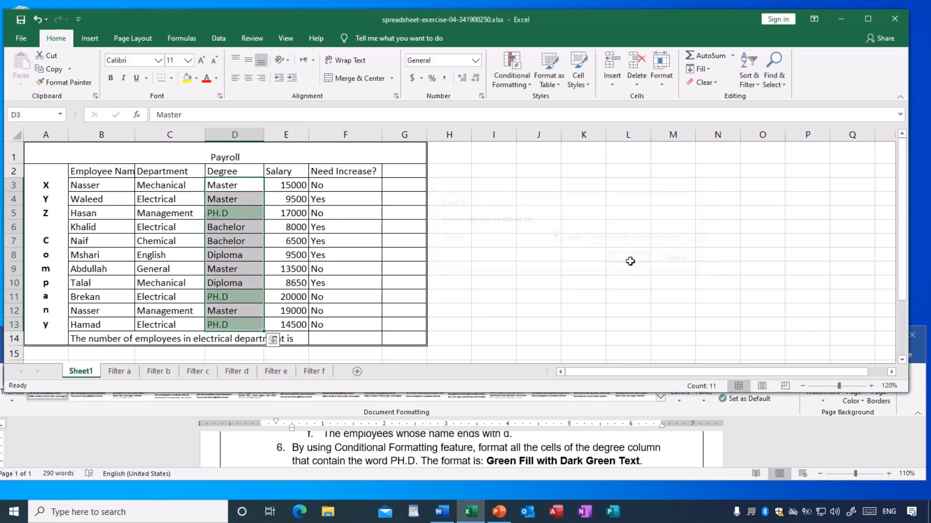
left_click(596, 233)
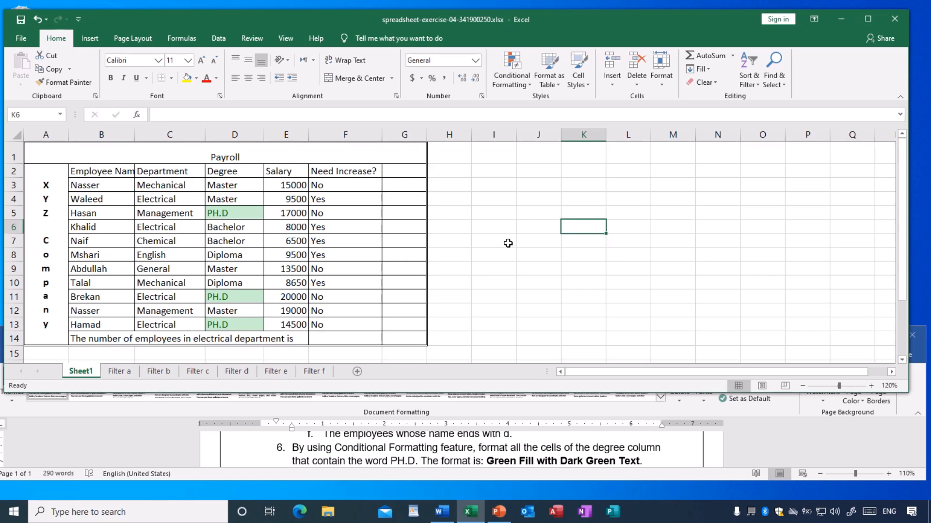
left_click(500, 215)
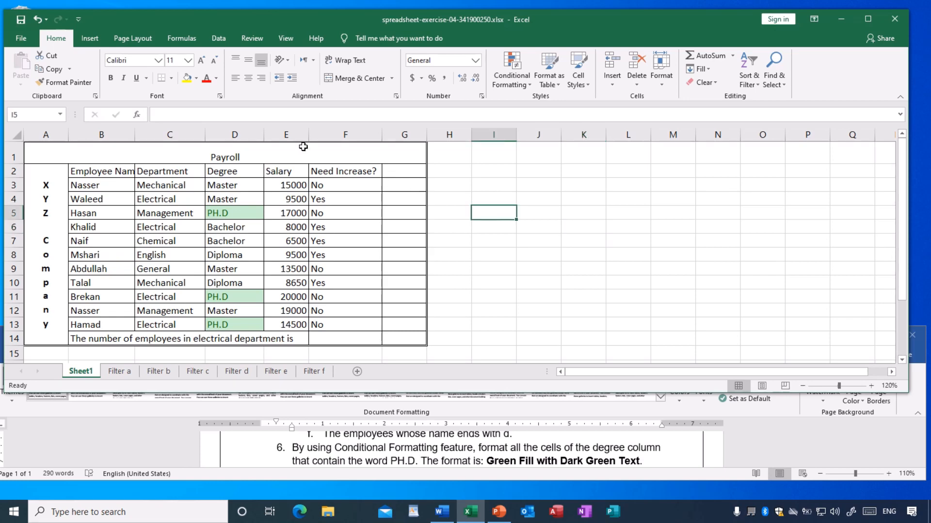
left_click(21, 20)
Read items 7 and 8 of the exercise and check which cells of the Department column contain Electrical.
scroll(490, 446, "down", 1)
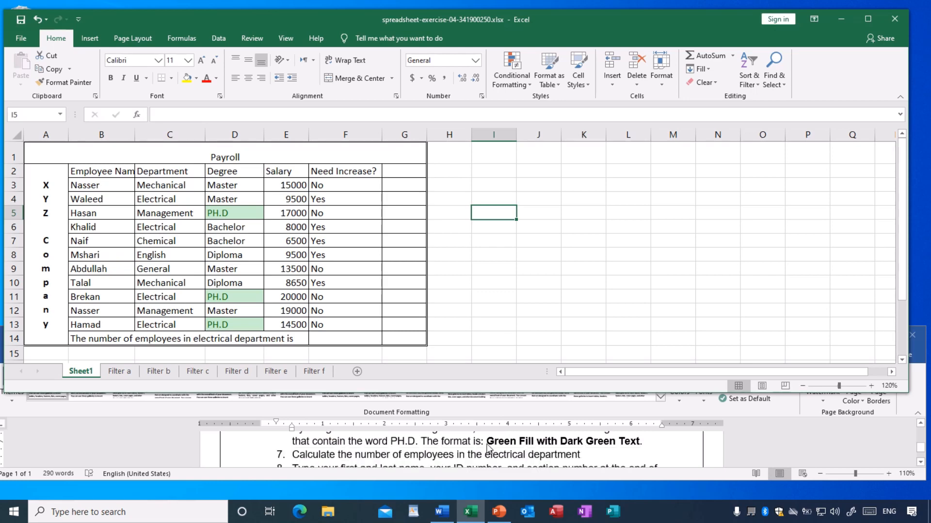
scroll(488, 449, "down", 1)
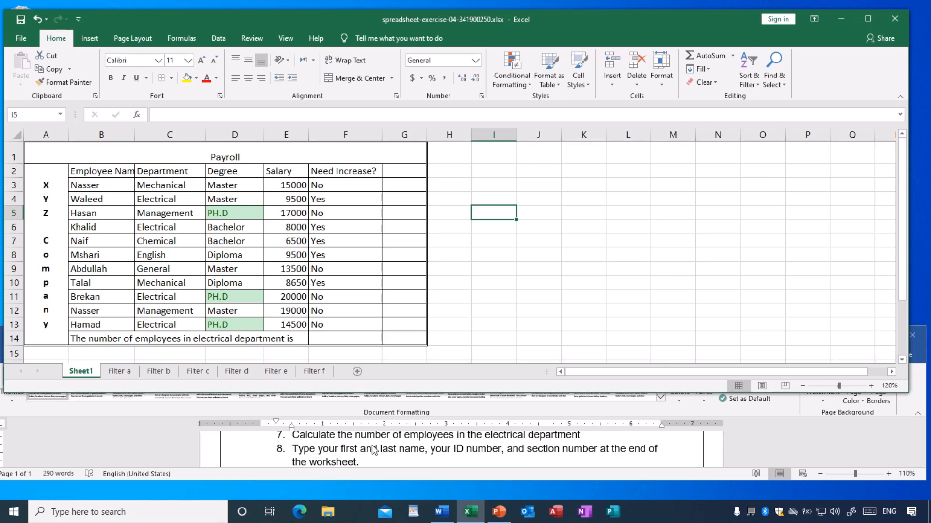
scroll(373, 450, "up", 1)
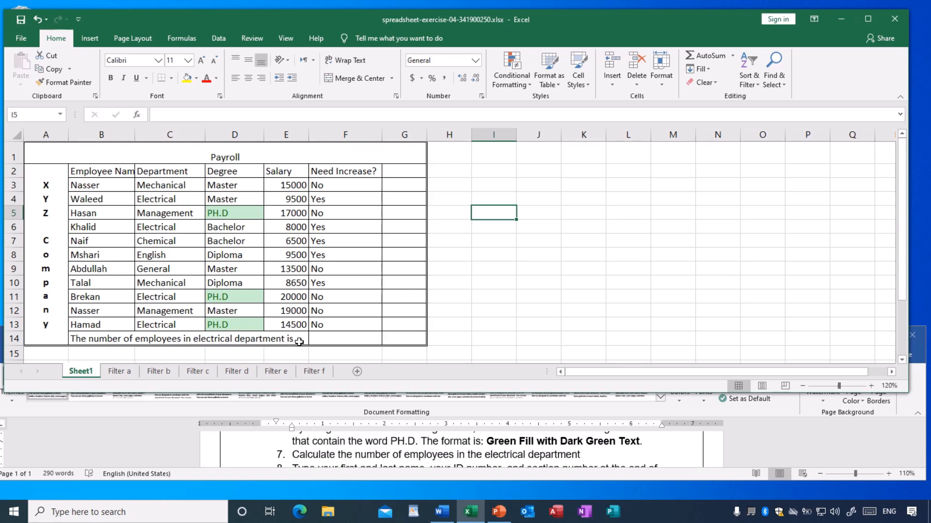
left_click(347, 339)
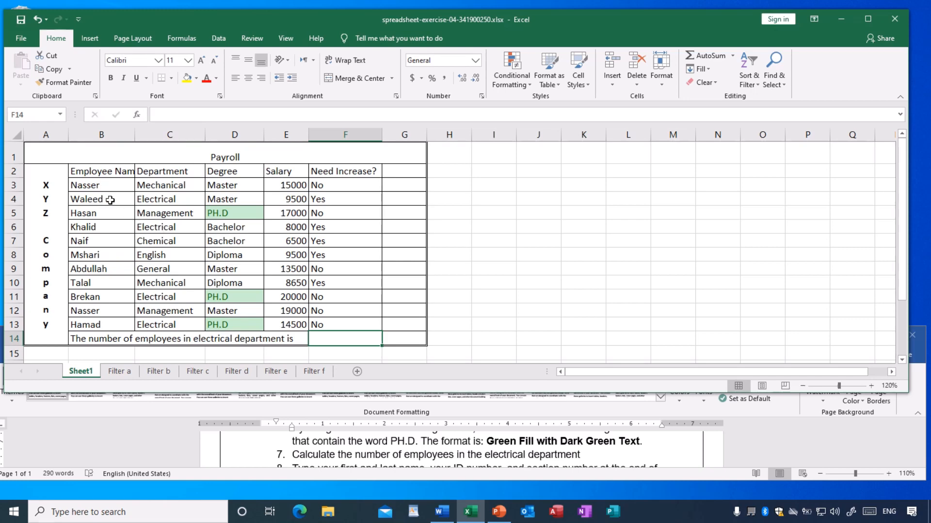
left_click(148, 200)
key("Down")
key("Down")
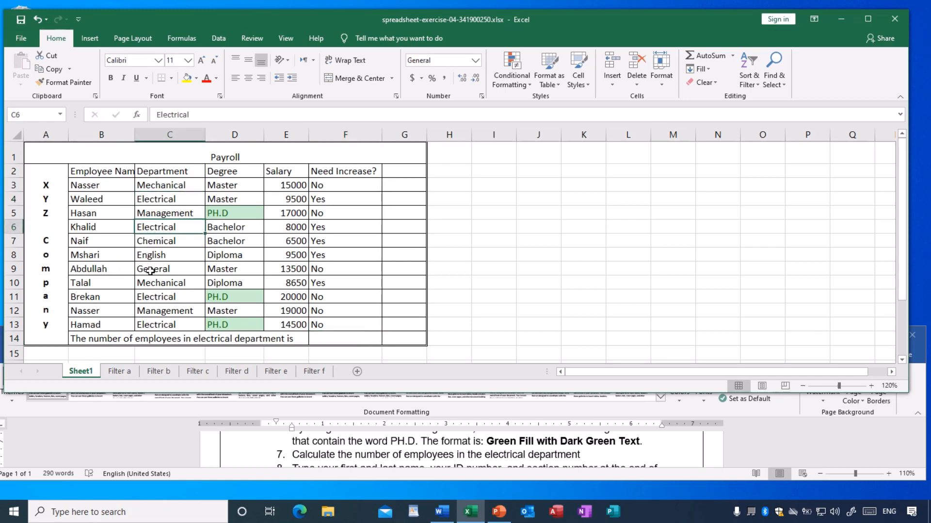
left_click(155, 300)
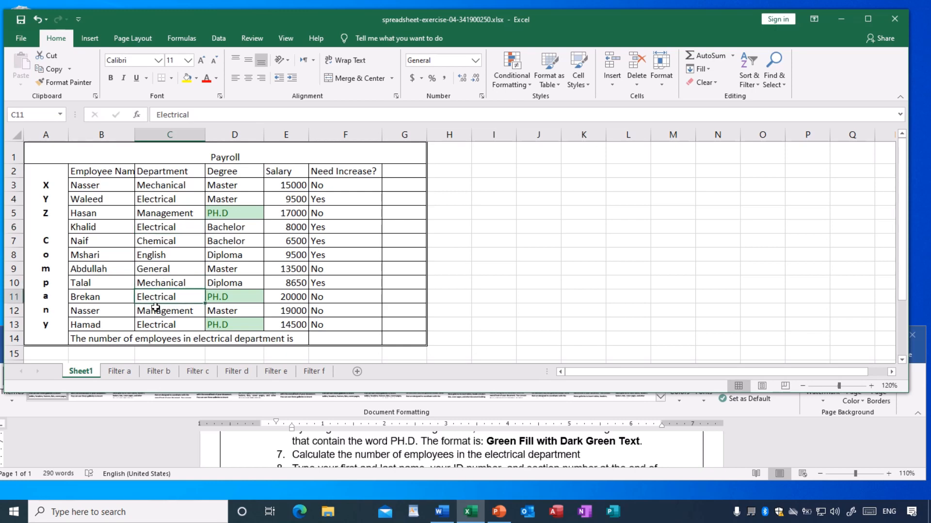
left_click(153, 327)
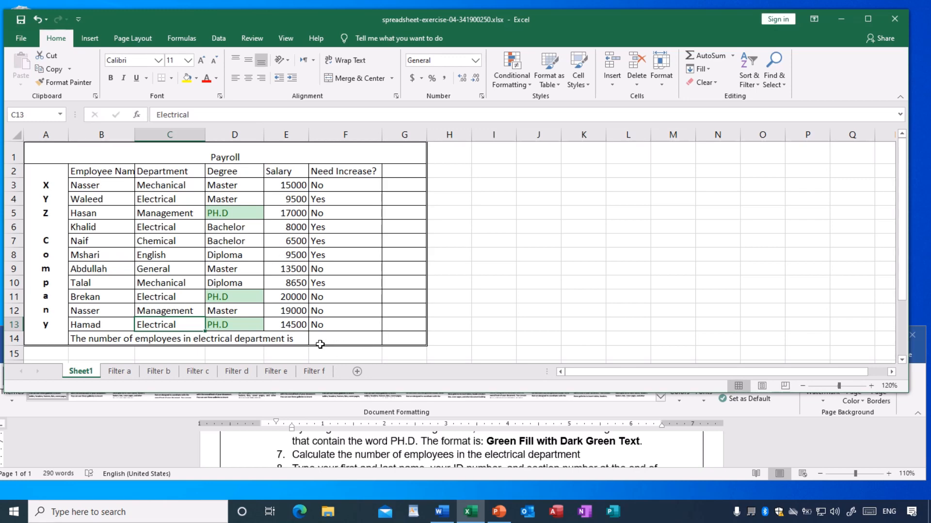
Examine the Department cells C3:C13 as the range for counting the electrical employees.
left_click(347, 339)
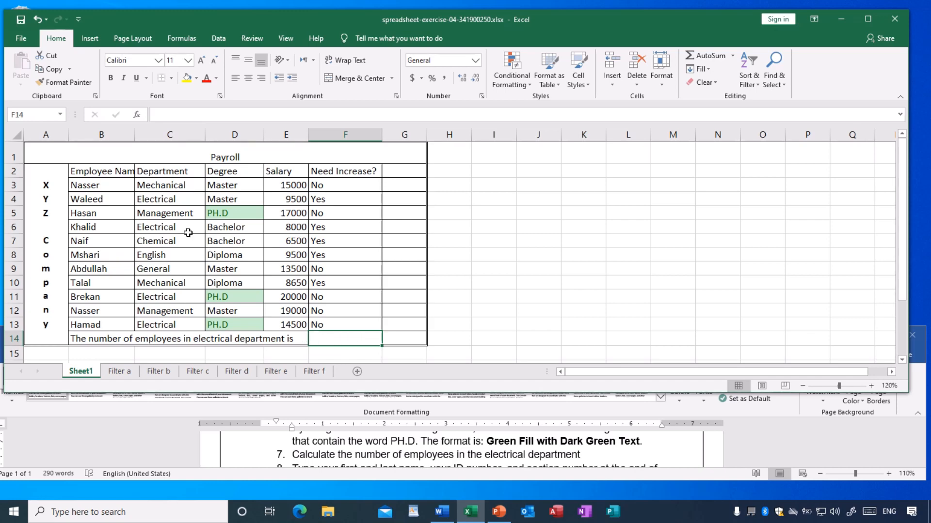
left_click(159, 185)
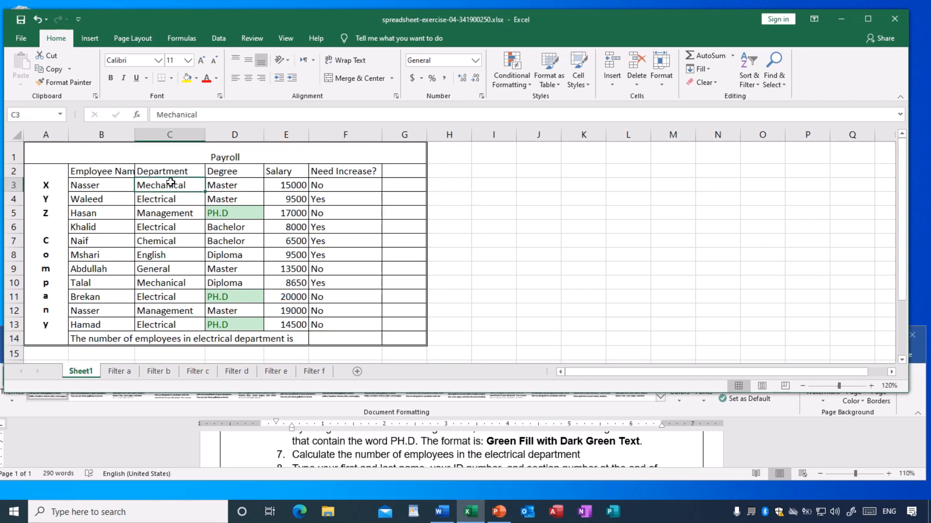
left_click_drag(154, 186, 156, 326)
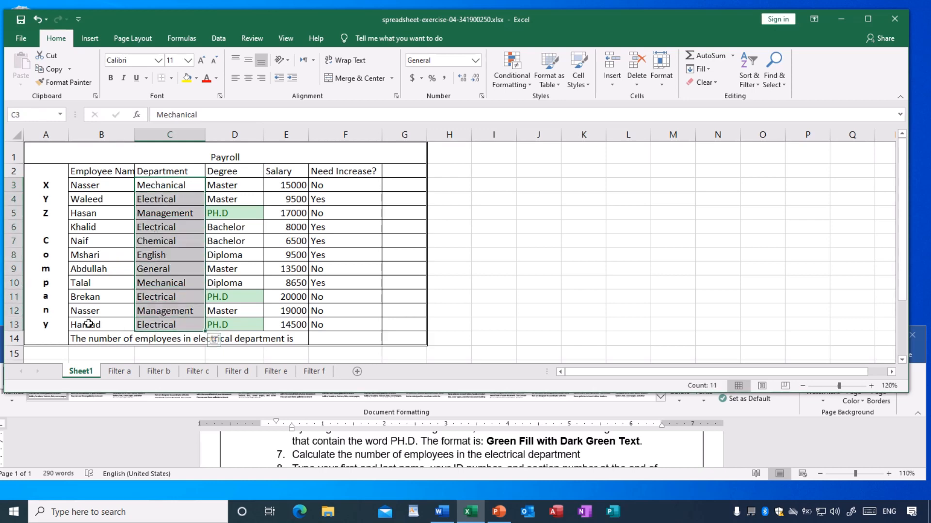
left_click(156, 268)
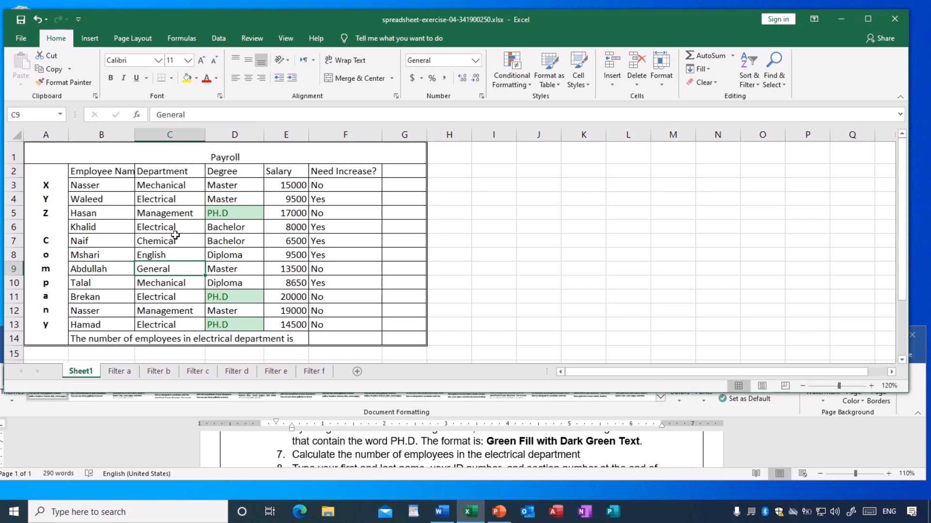
left_click(170, 204)
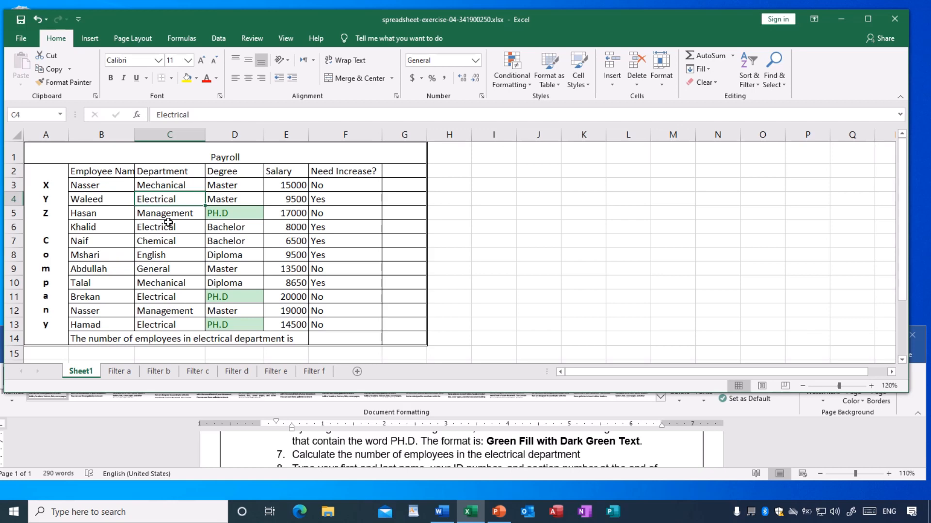
left_click(168, 241)
left_click(167, 186)
left_click_drag(168, 185, 169, 324)
left_click(160, 265)
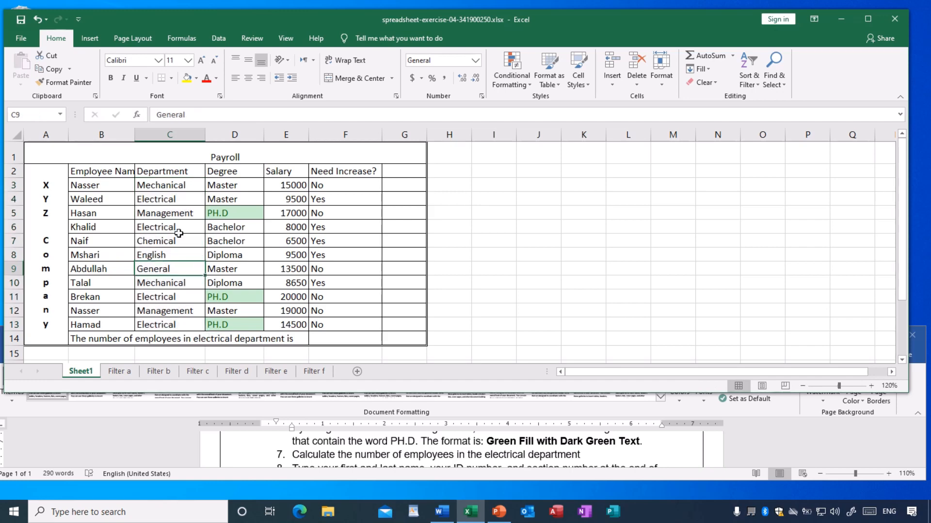
left_click(160, 187)
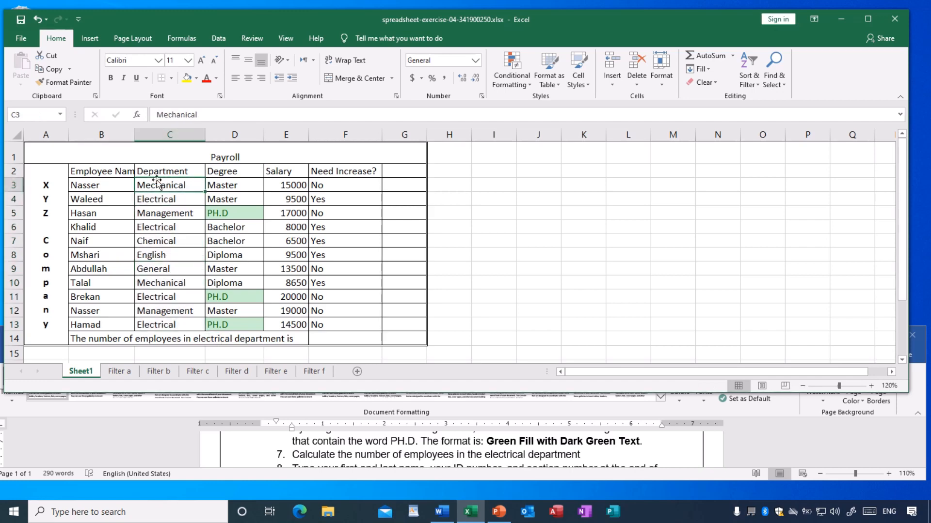
left_click_drag(158, 188, 162, 323)
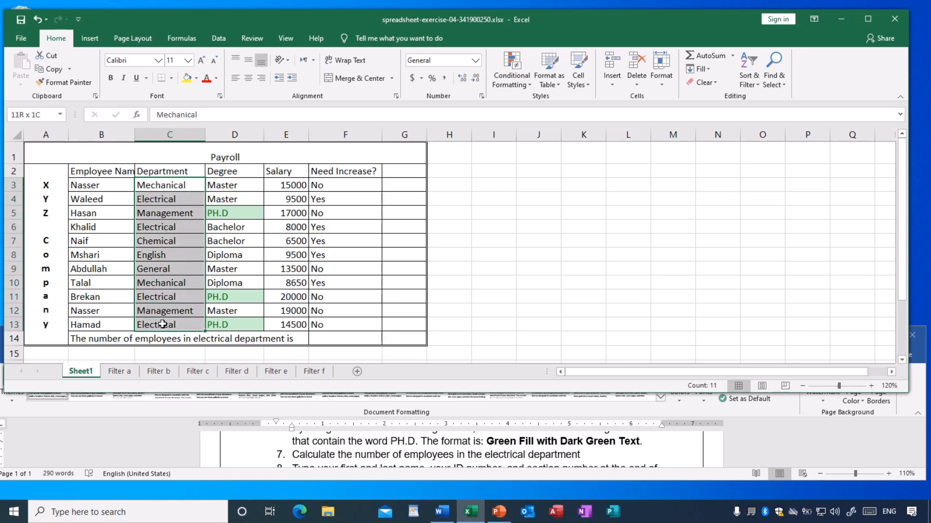
left_click(151, 268)
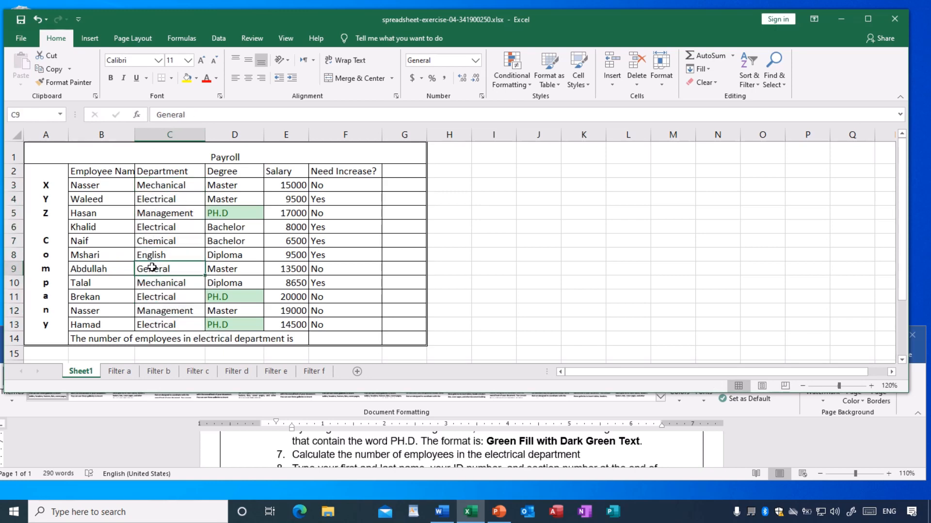
Enter the formula =COUNTIF(C3:C13,"Electrical") in cell F14 to count the electrical department employees, and check it in the cell.
left_click(329, 338)
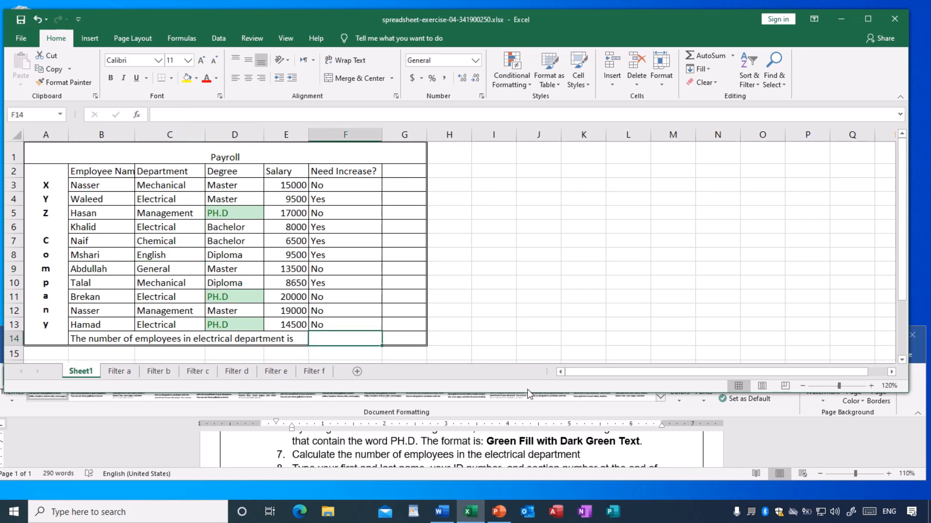
type("=")
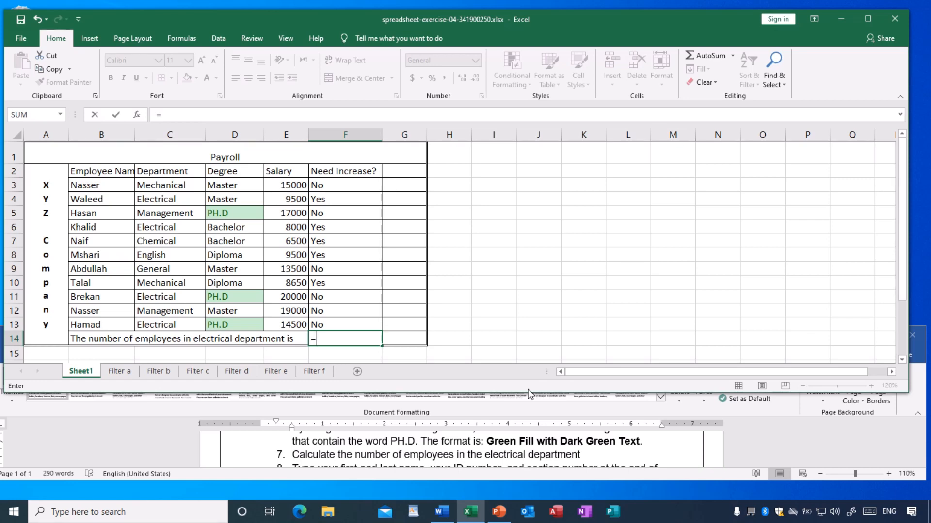
type("c")
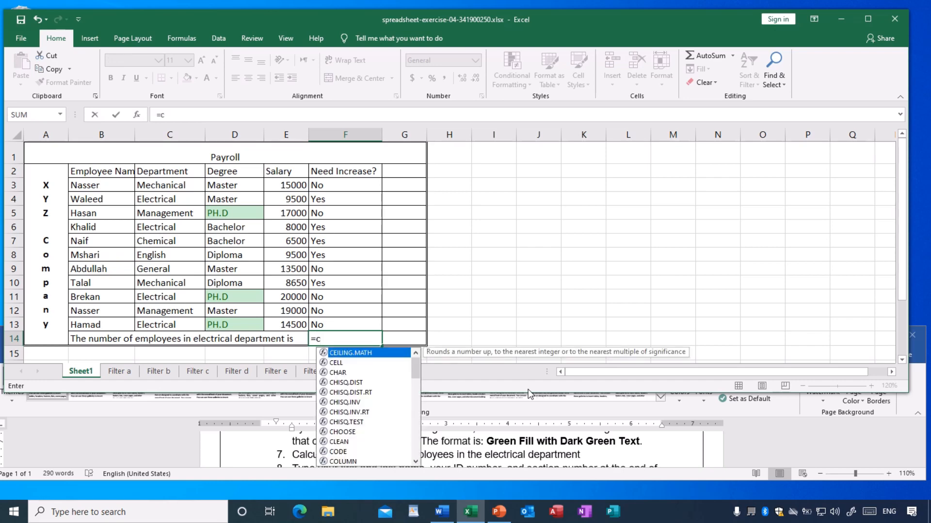
type("o")
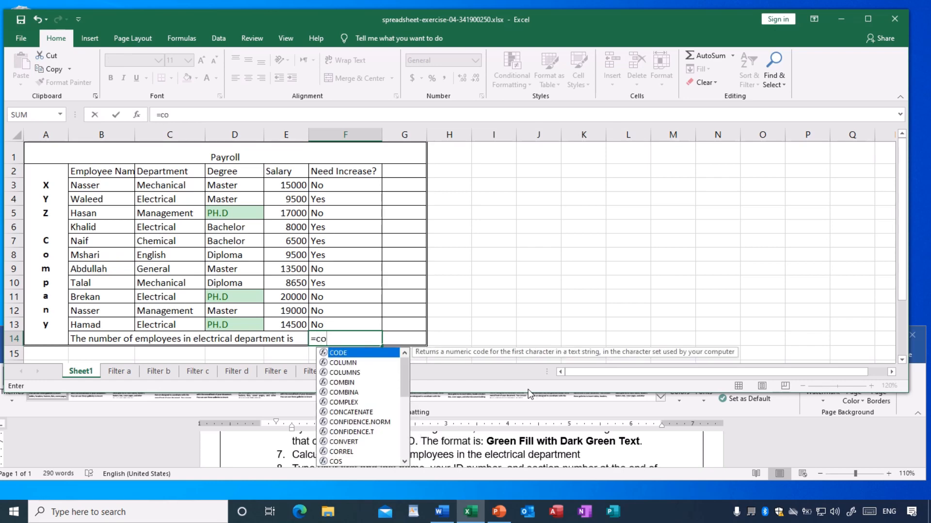
type("untif")
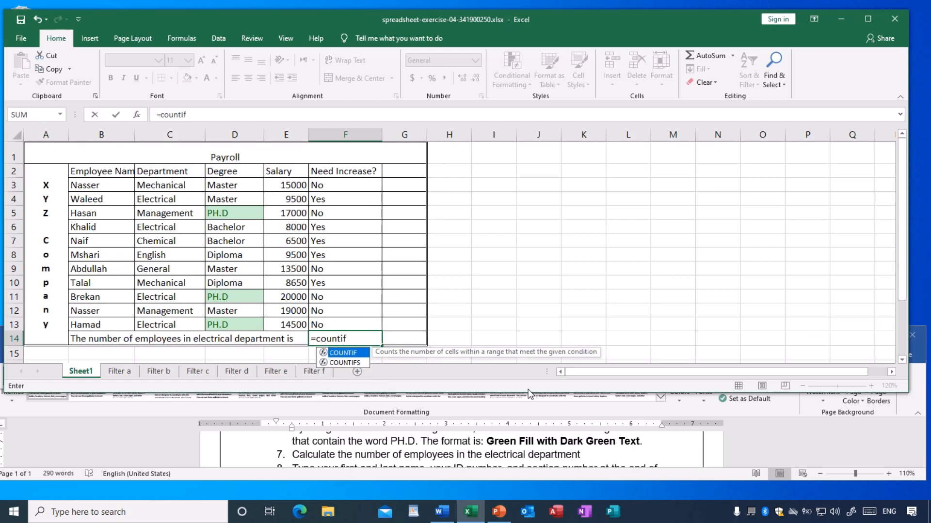
type("(")
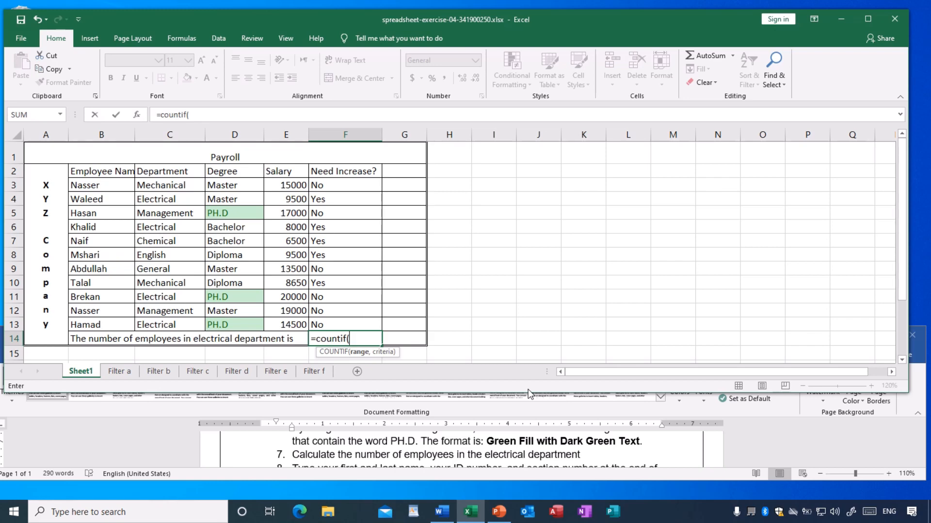
type("c")
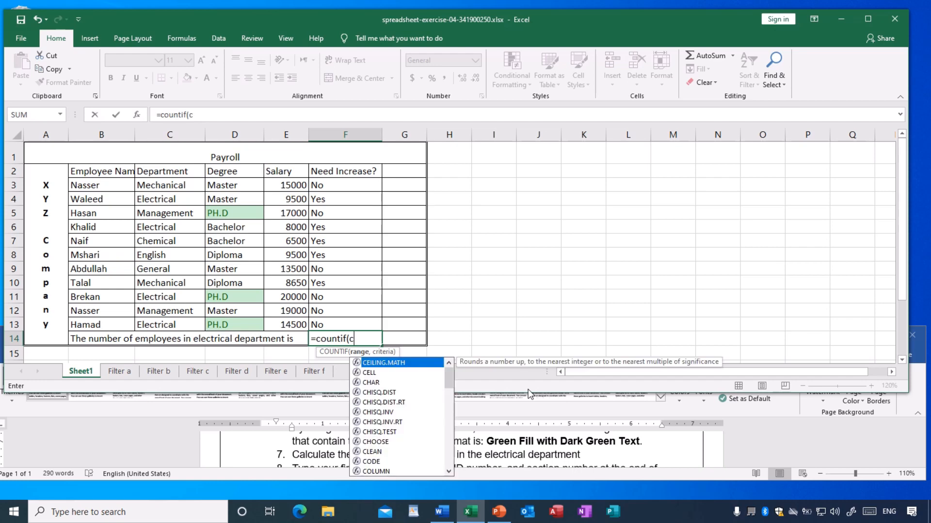
type("3:")
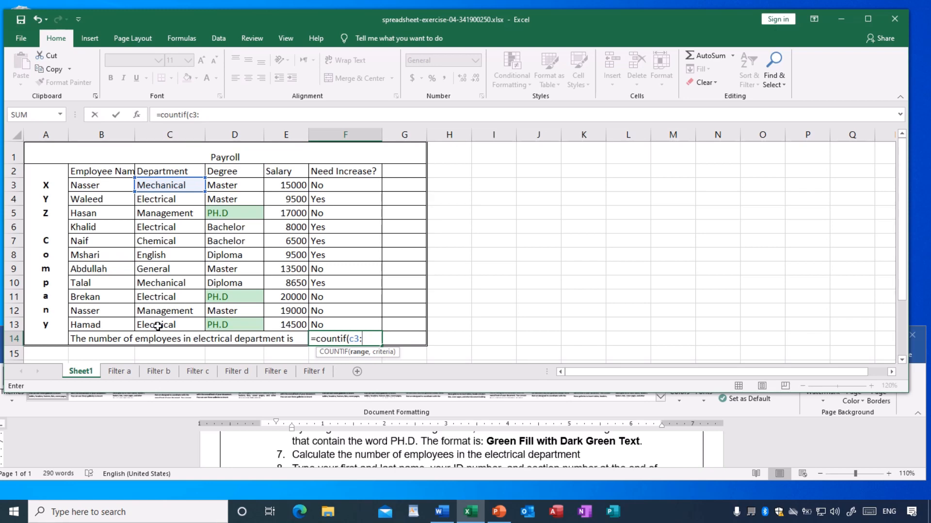
type("c13")
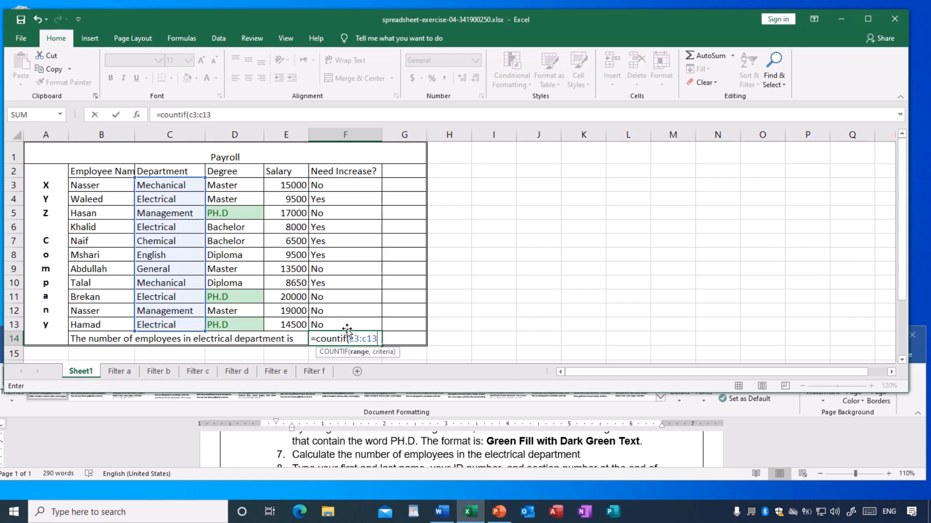
type(",")
type("\"")
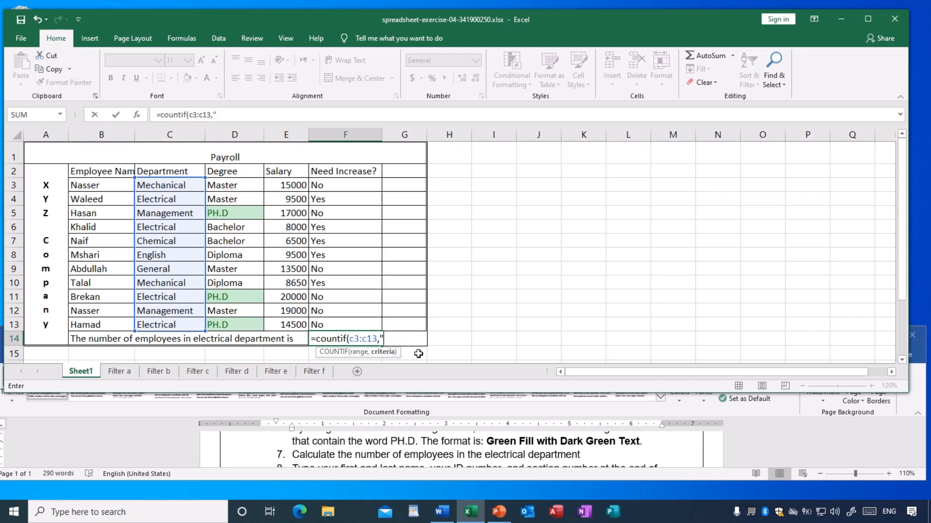
type("Electrical\")")
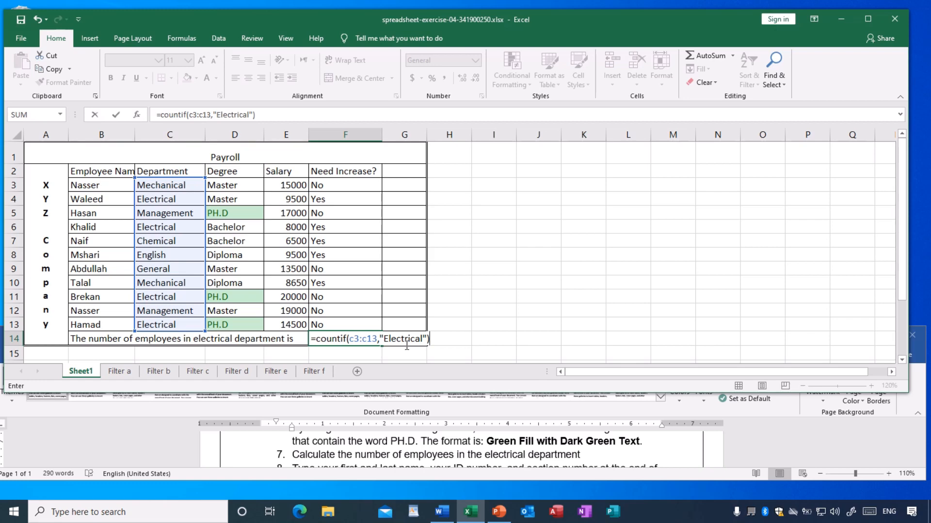
key("Return")
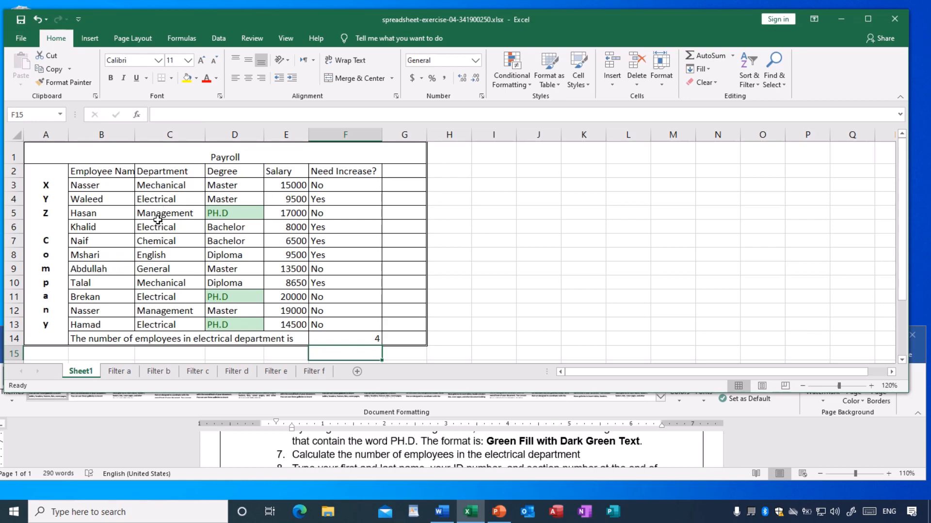
left_click(346, 337)
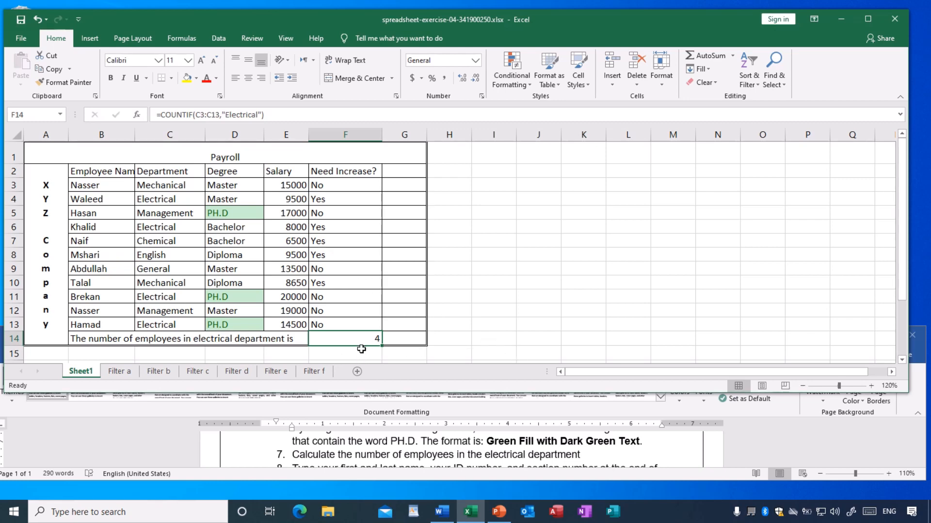
Read the remaining items 8 and 9 of the exercise and maximize the workbook window.
left_click(479, 294)
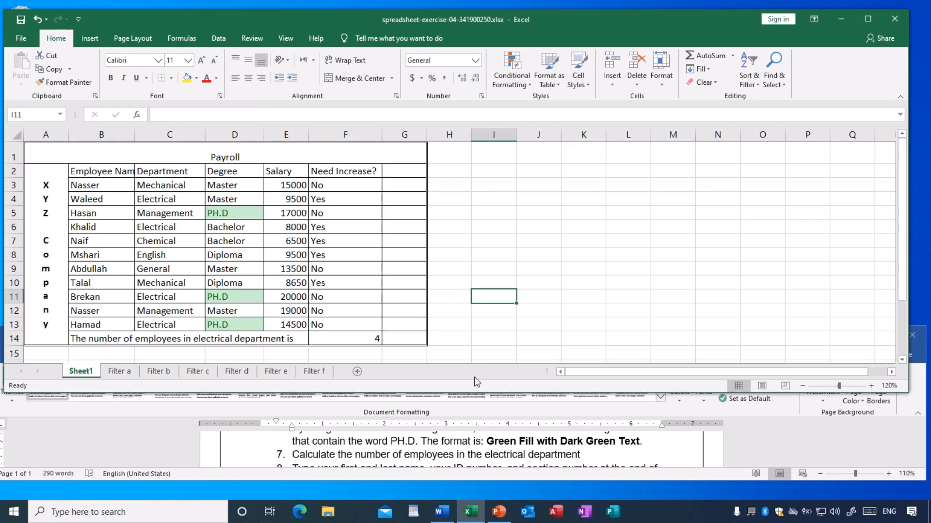
scroll(457, 458, "down", 1)
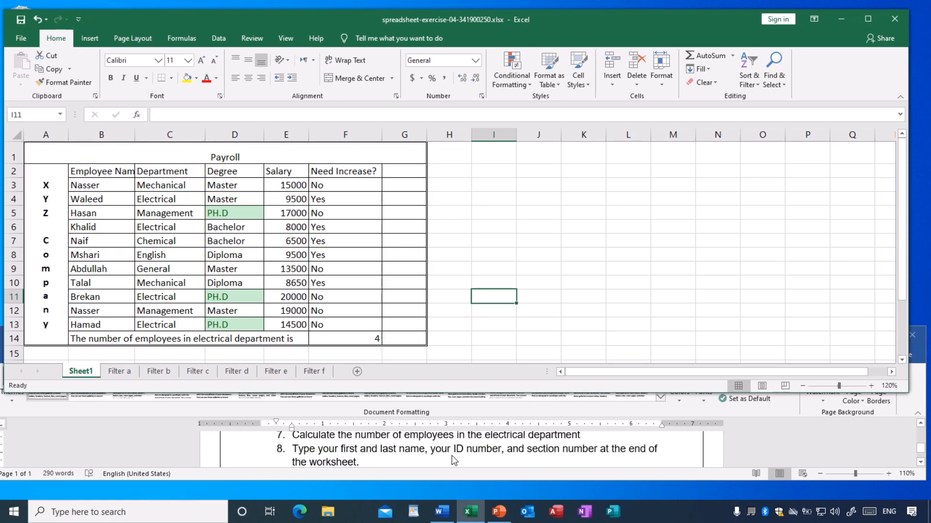
scroll(451, 457, "down", 1)
scroll(450, 457, "up", 1)
scroll(421, 464, "down", 1)
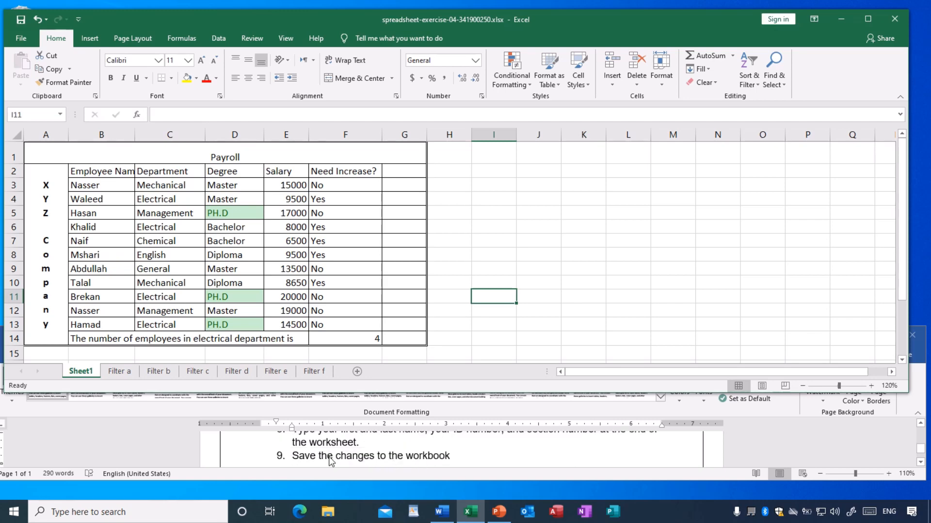
scroll(410, 467, "down", 1)
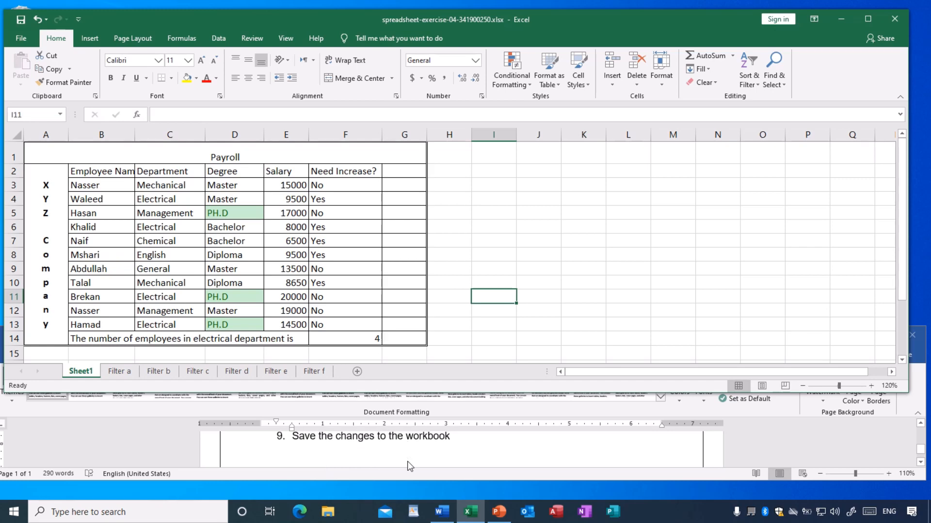
left_click(577, 306)
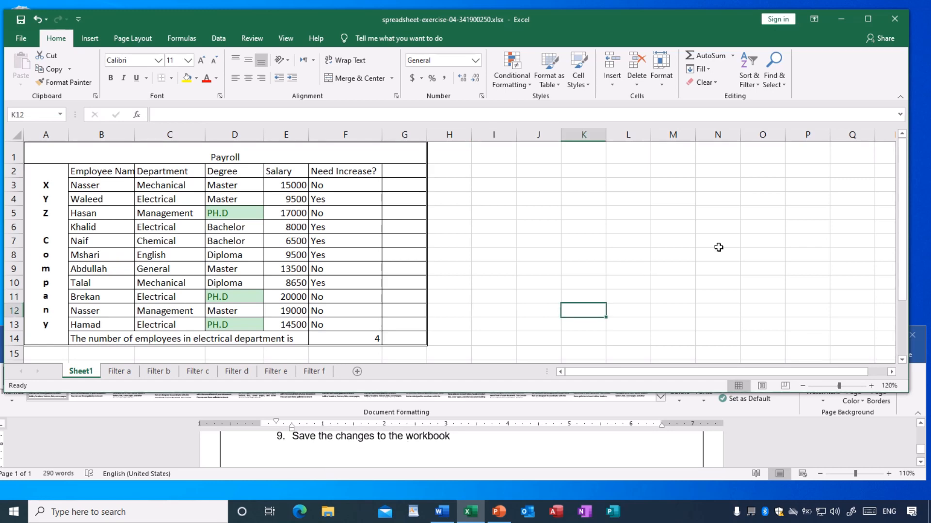
left_click(867, 18)
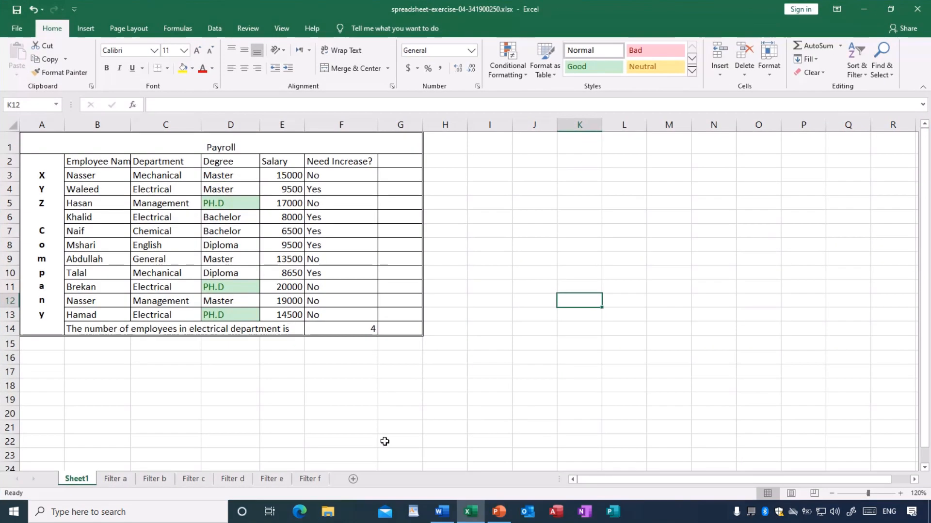
Add the label "Student Name:" in cell B16 and enter the student's full name in C16.
left_click(187, 362)
left_click(93, 357)
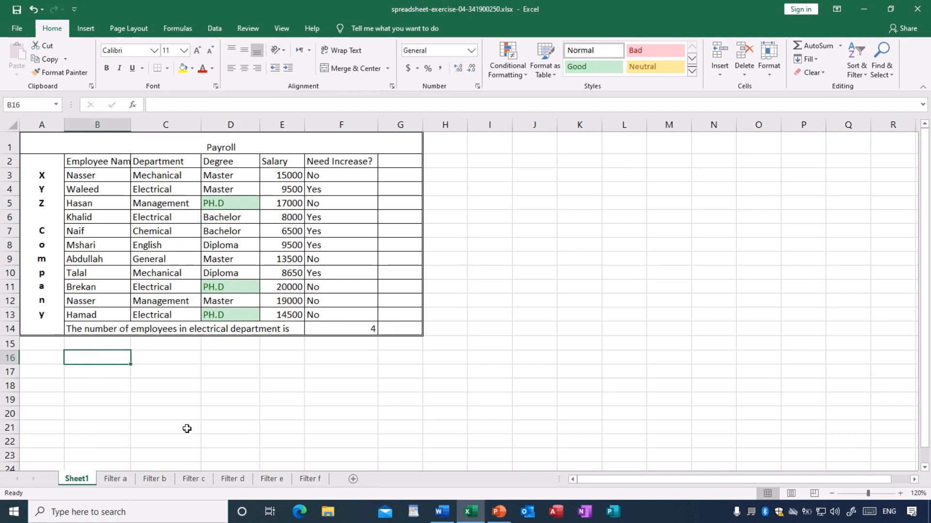
type("S")
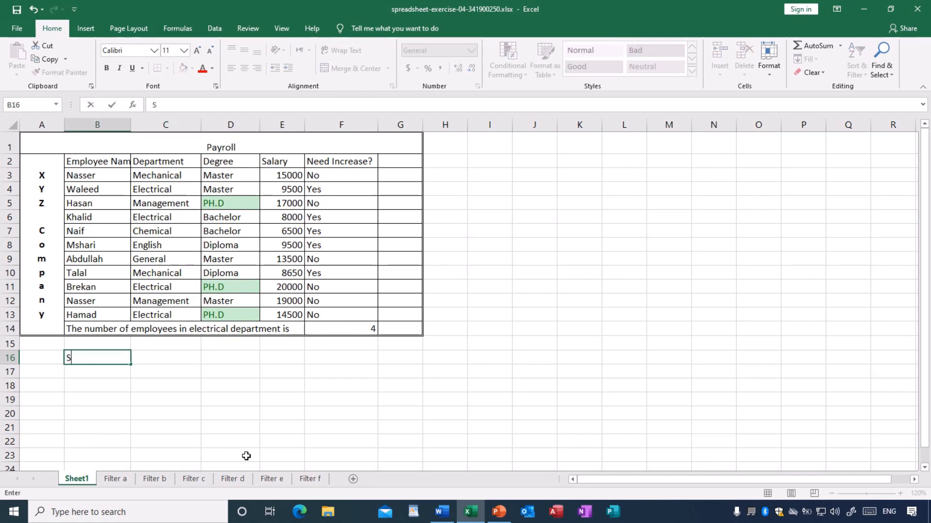
type("tudent Name")
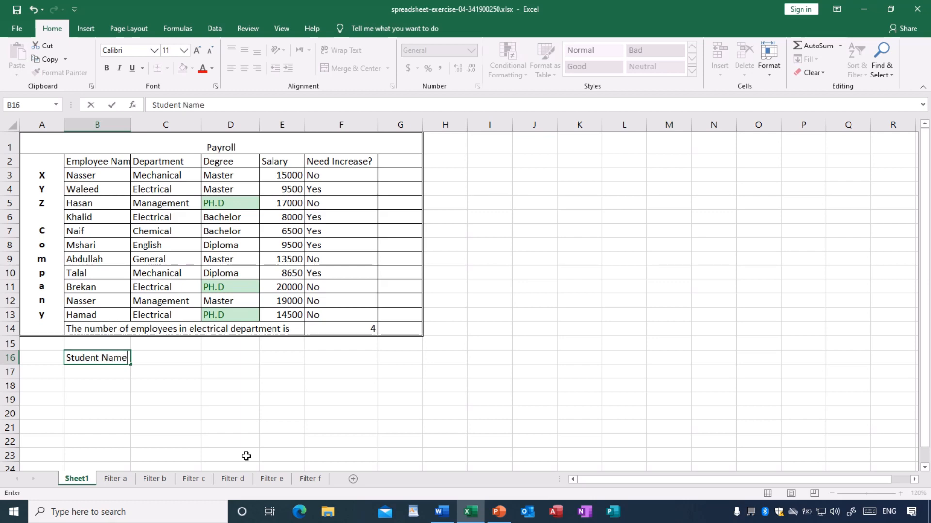
type(":")
key("Tab")
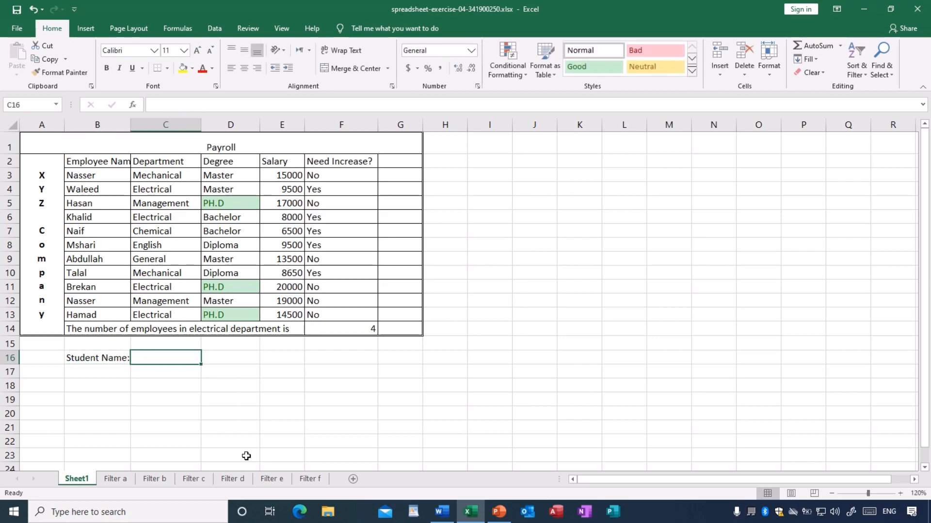
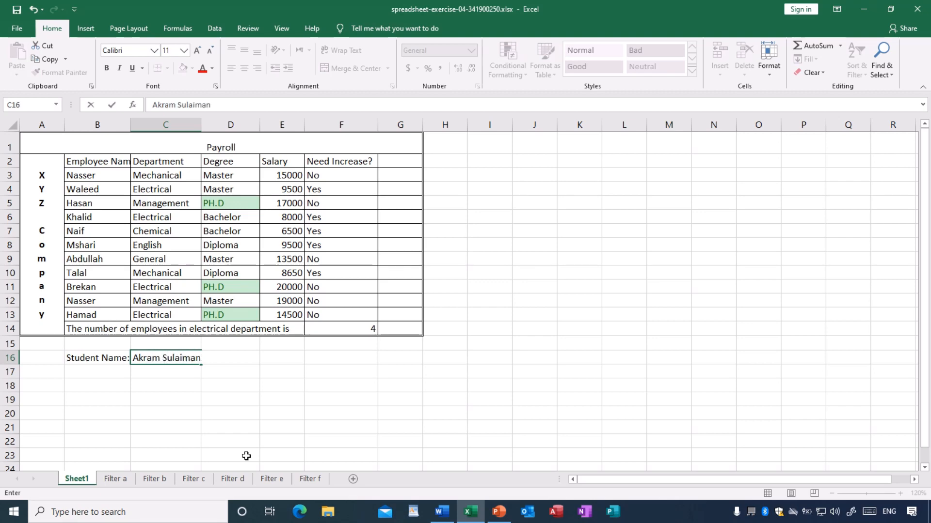
key("Tab")
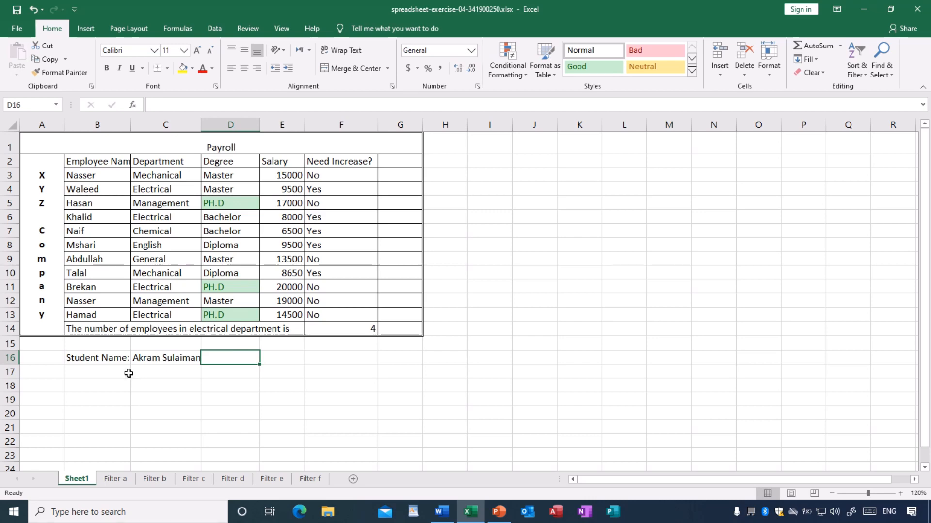
Add the label "Student ID:" in cell B17 and enter the student's ID number in C17.
left_click(107, 369)
type("Student")
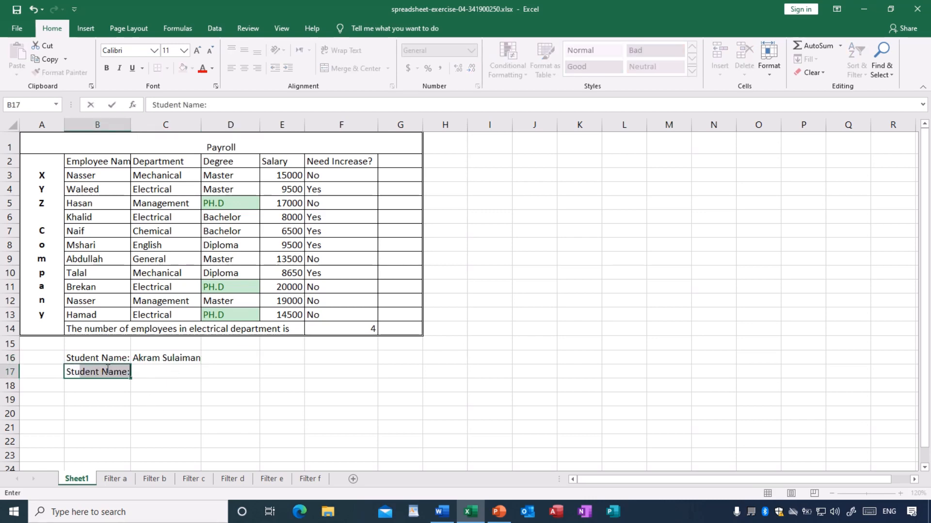
type(" ID:")
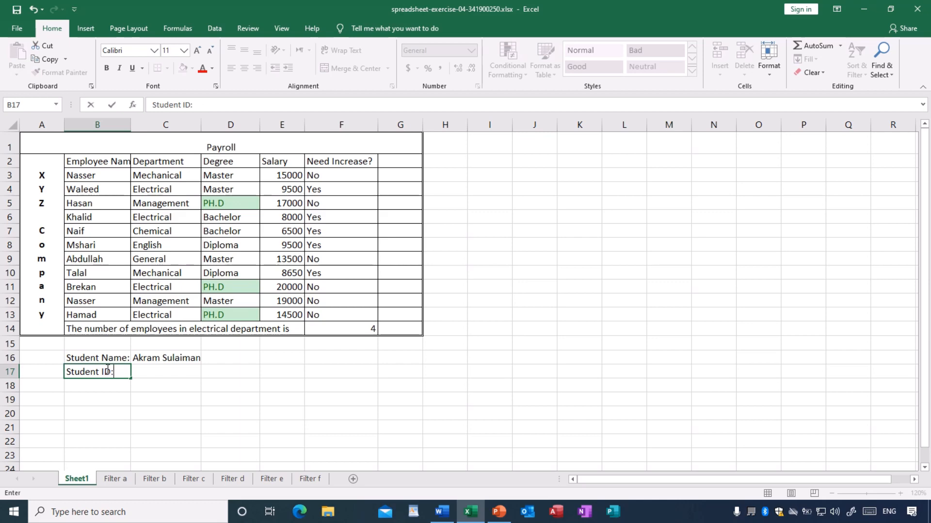
key("Tab")
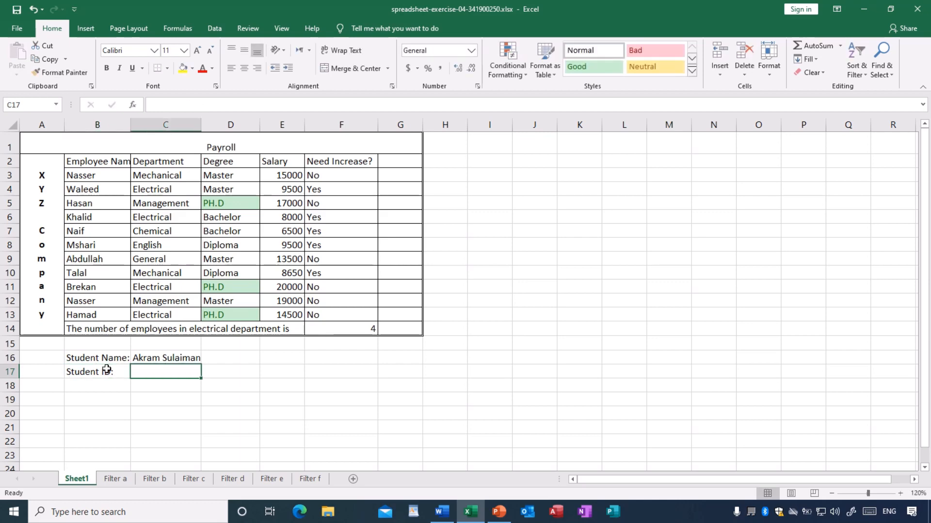
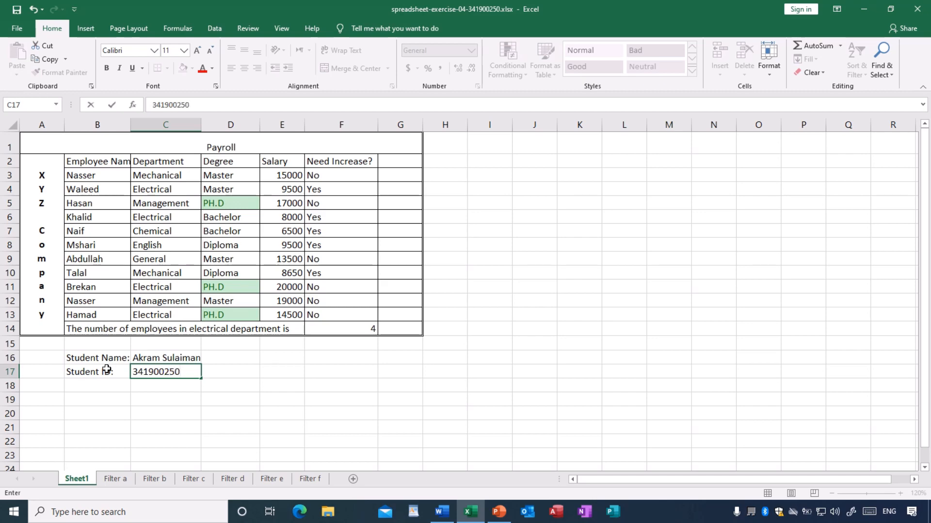
Add the label "Section No:" in cell B18 and enter 3 in C18.
left_click(108, 386)
key("ctrl+d")
type("ection")
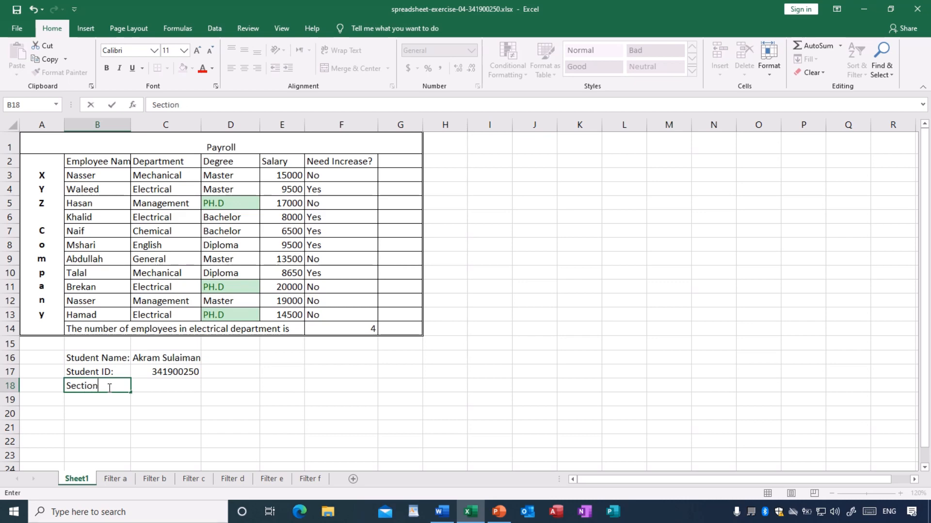
type(" No:")
key("Tab")
type("3")
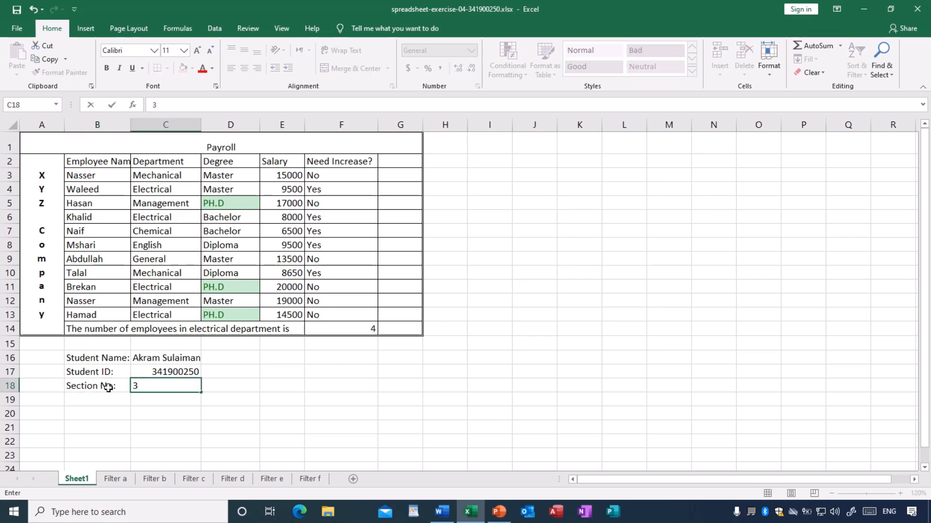
left_click(272, 398)
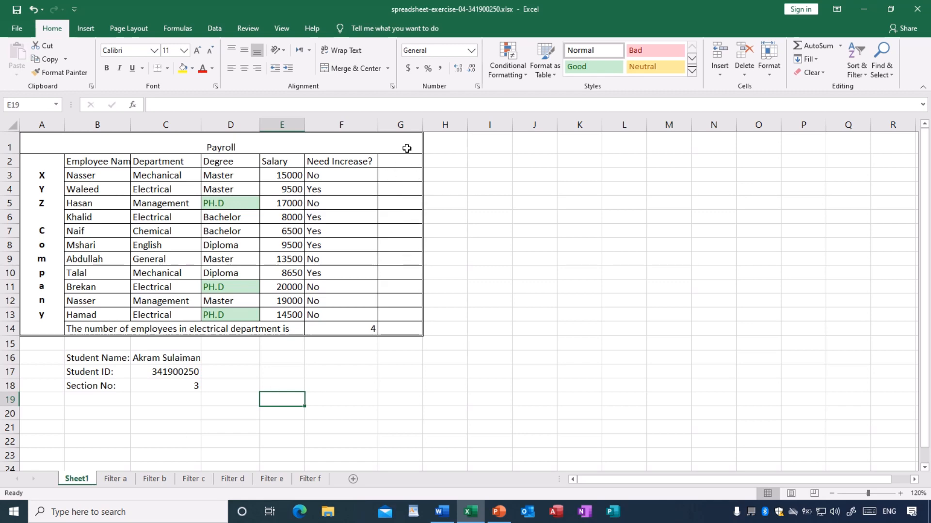
Delete the empty column G from the payroll table on Sheet1.
left_click(402, 125)
right_click(402, 126)
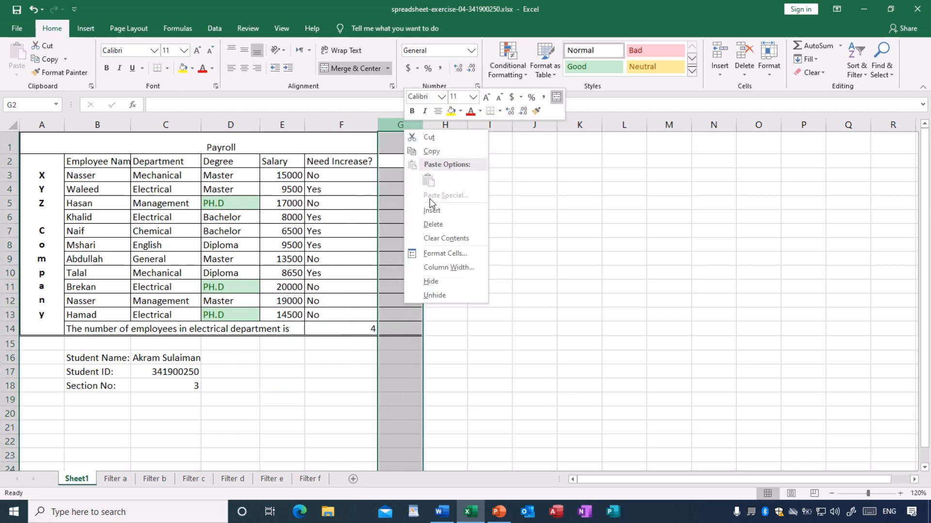
left_click(434, 220)
left_click(489, 244)
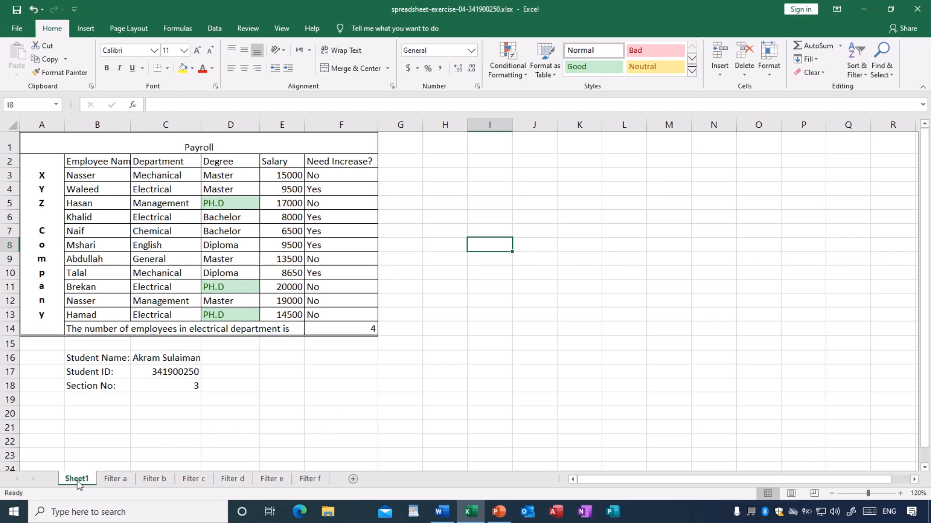
Review the sheets Filter a through Filter f one after another and return to Sheet1.
left_click(116, 479)
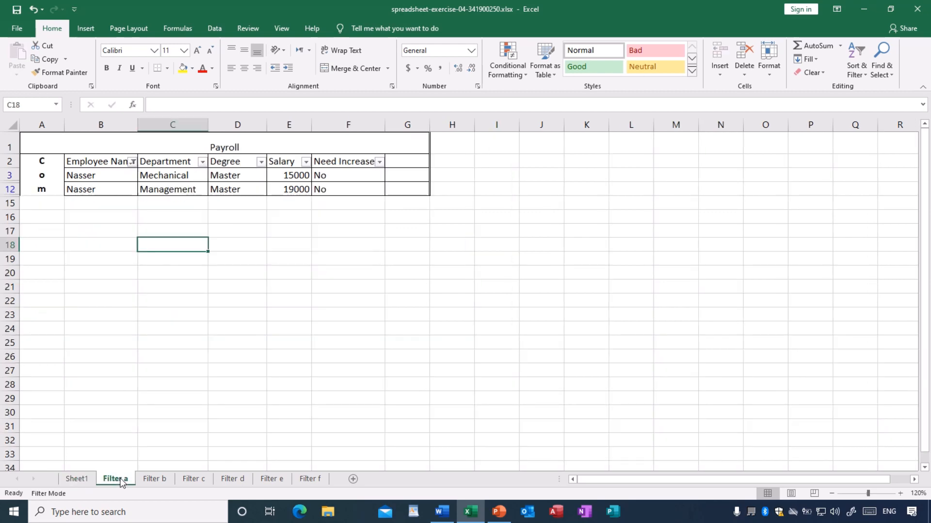
left_click(152, 479)
left_click(193, 478)
left_click(232, 478)
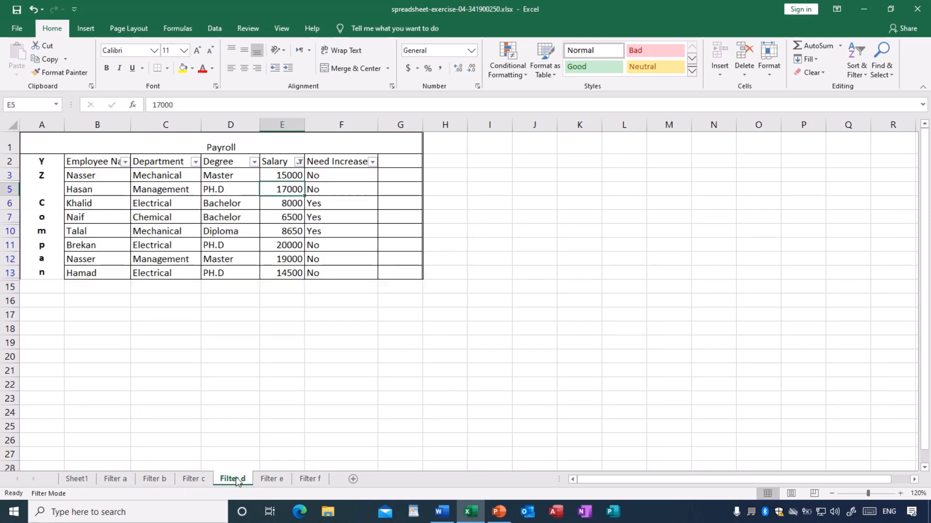
left_click(270, 480)
left_click(308, 479)
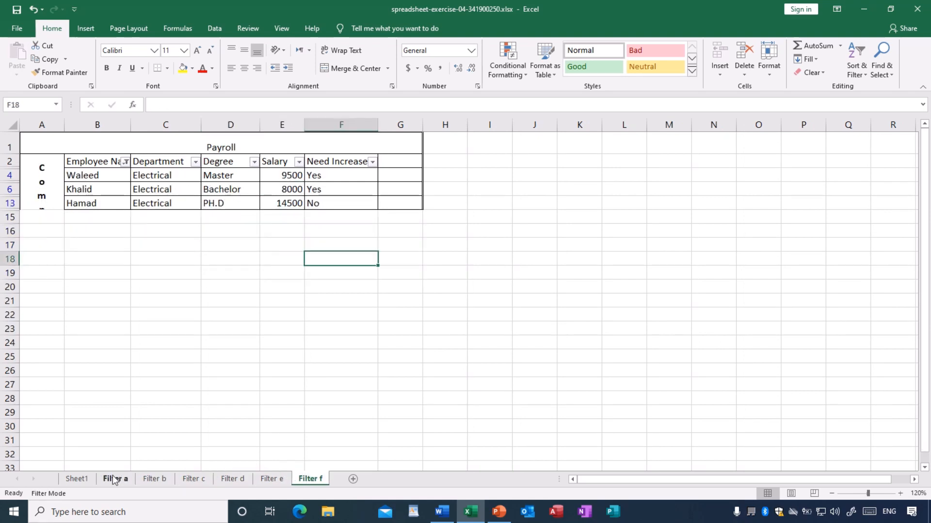
left_click(77, 479)
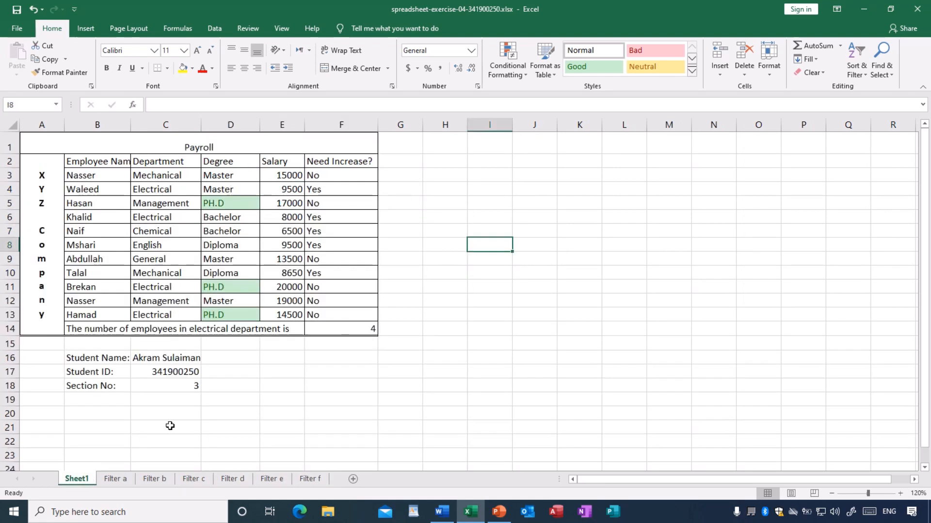
left_click(308, 404)
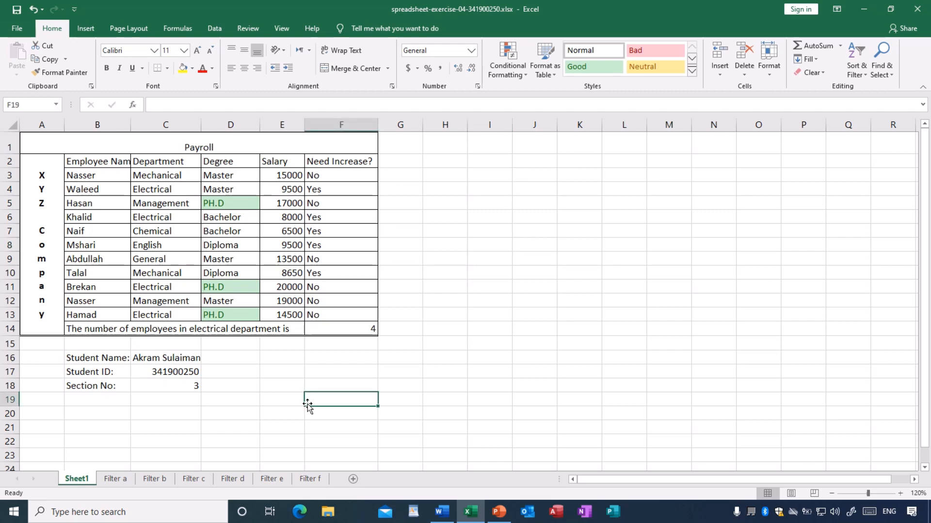